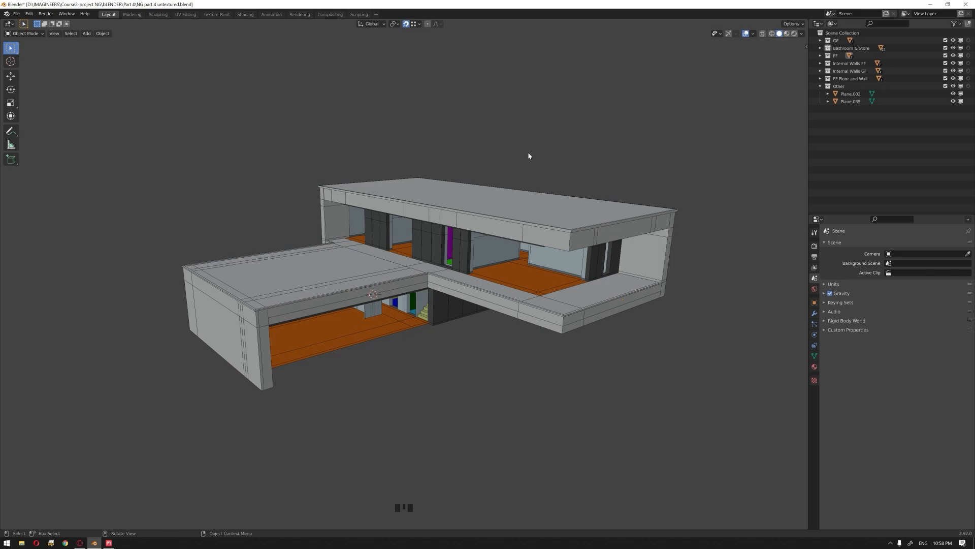
# Hide every collection except Bathroom & Store so only the bathroom and store rooms are displayed.
pyautogui.moveTo(447, 157); pyautogui.dragTo(525, 170, button='middle')
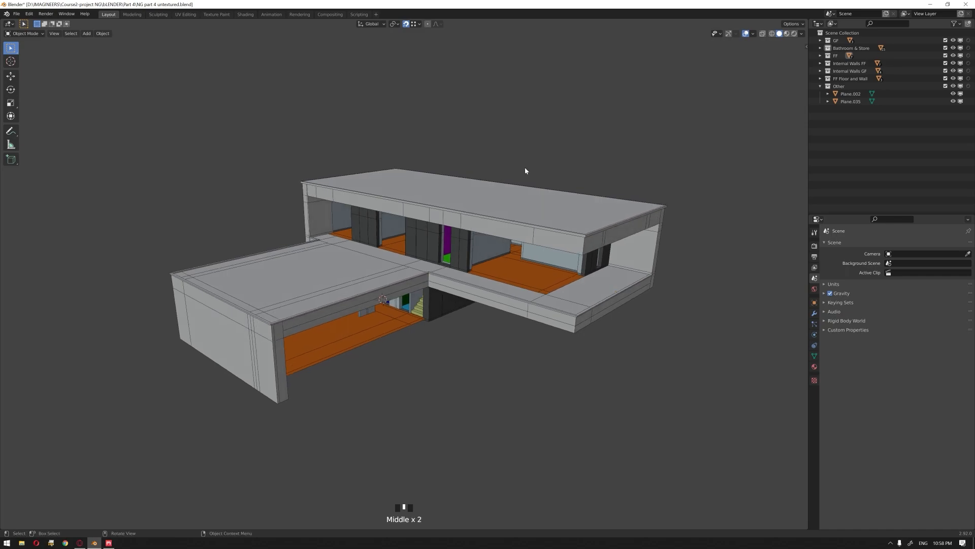
pyautogui.click(954, 40)
pyautogui.click(954, 56)
pyautogui.click(953, 63)
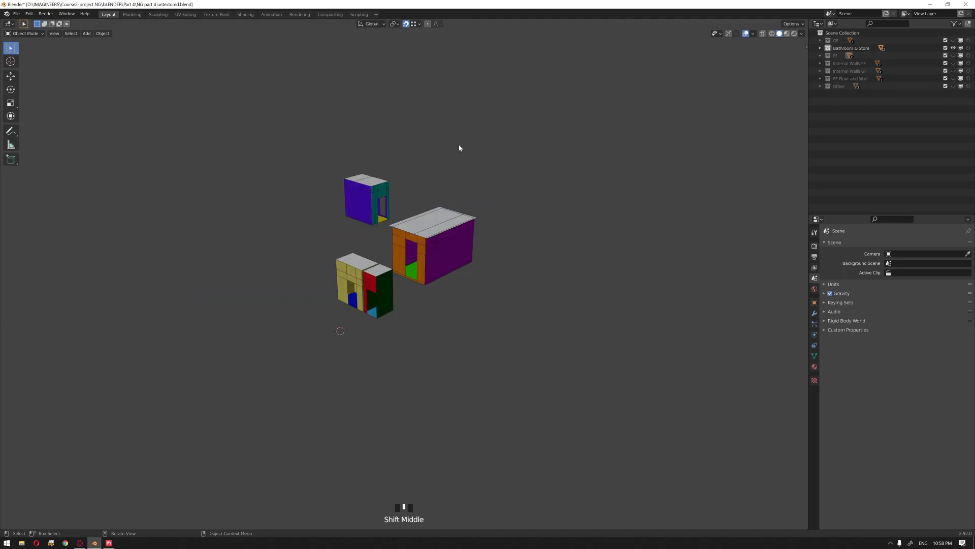
pyautogui.moveTo(459, 147); pyautogui.dragTo(483, 178, button='middle')
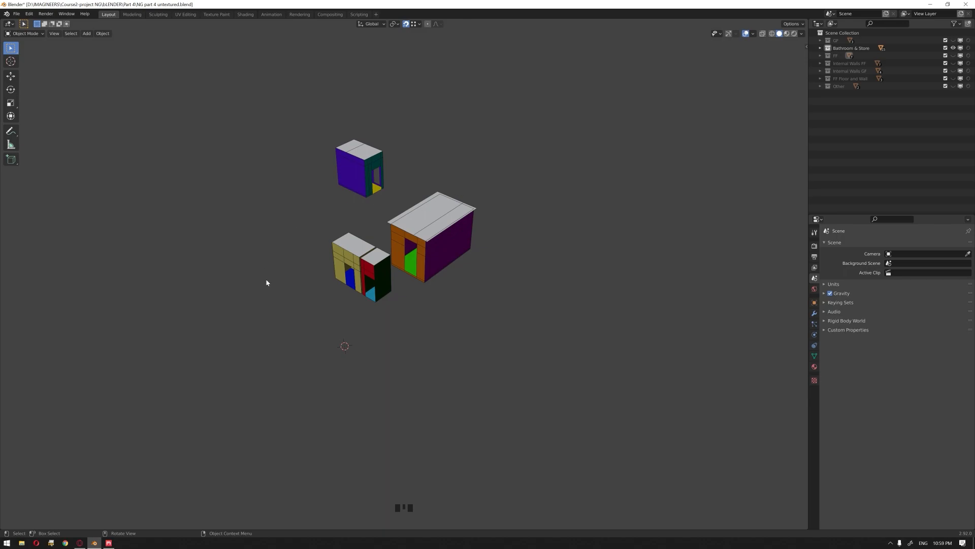
# Switch to Quixel Mixer and examine the textured Bathroom 1 model from outside and inside.
pyautogui.click(109, 542)
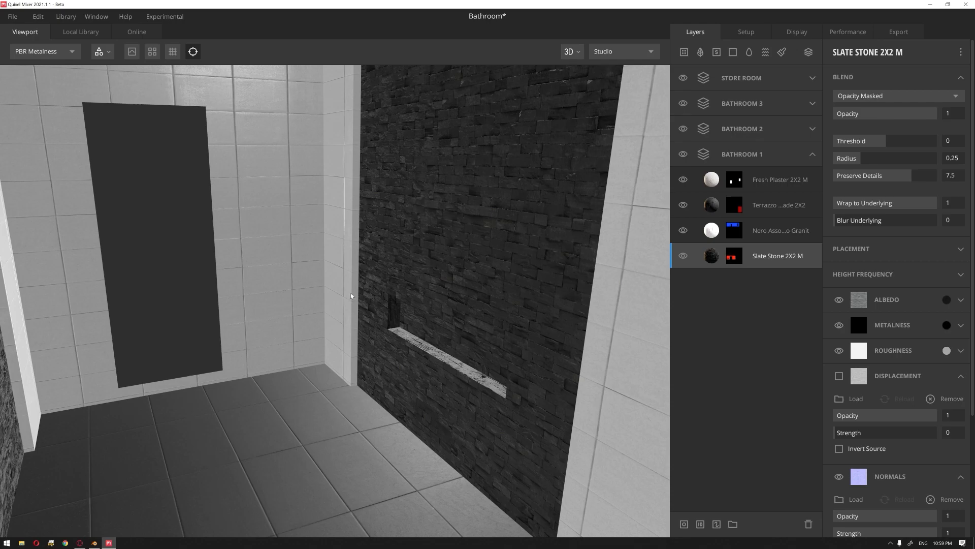
pyautogui.scroll(-1, 358, 292)
pyautogui.scroll(1, 361, 295)
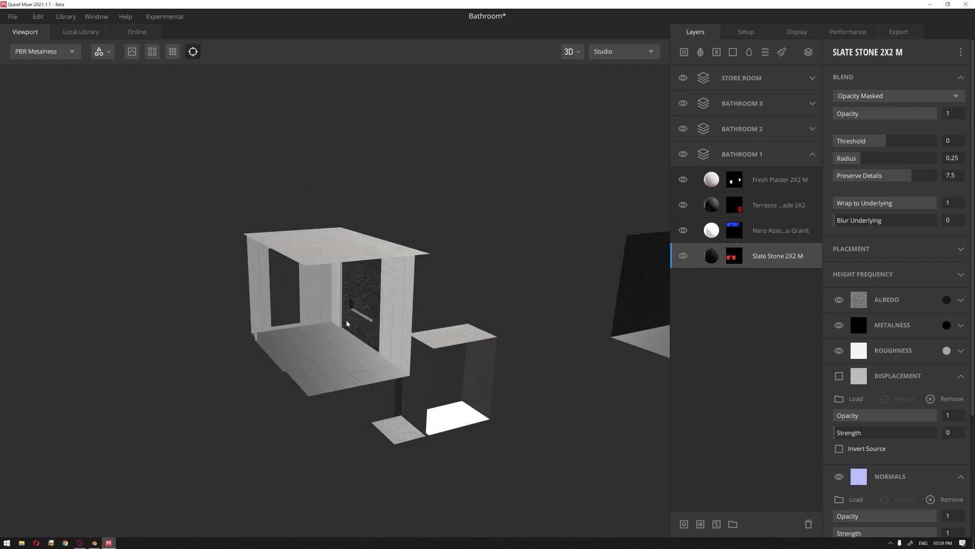
pyautogui.scroll(3, 348, 323)
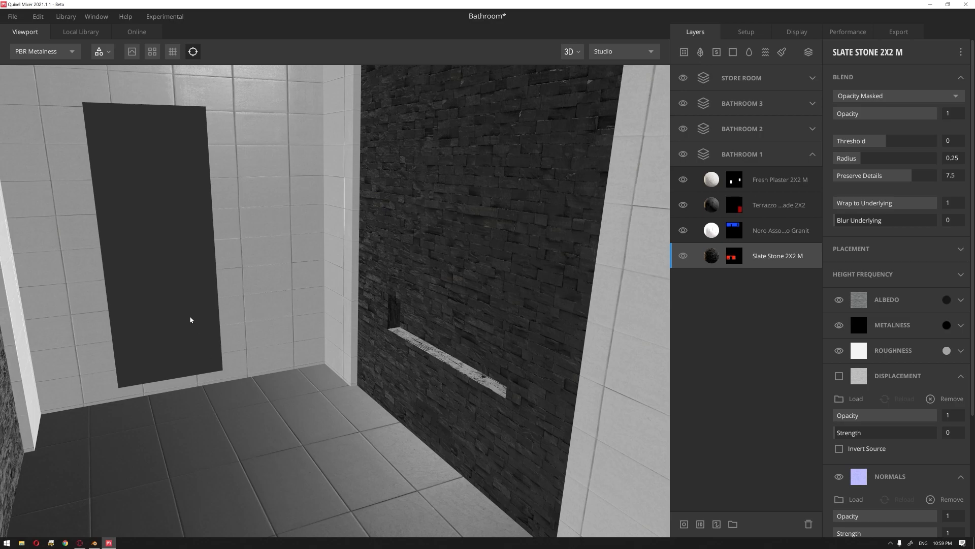
# Return to Blender and hide the ceiling objects of all four bathroom and store rooms.
pyautogui.click(94, 542)
pyautogui.scroll(3, 419, 303)
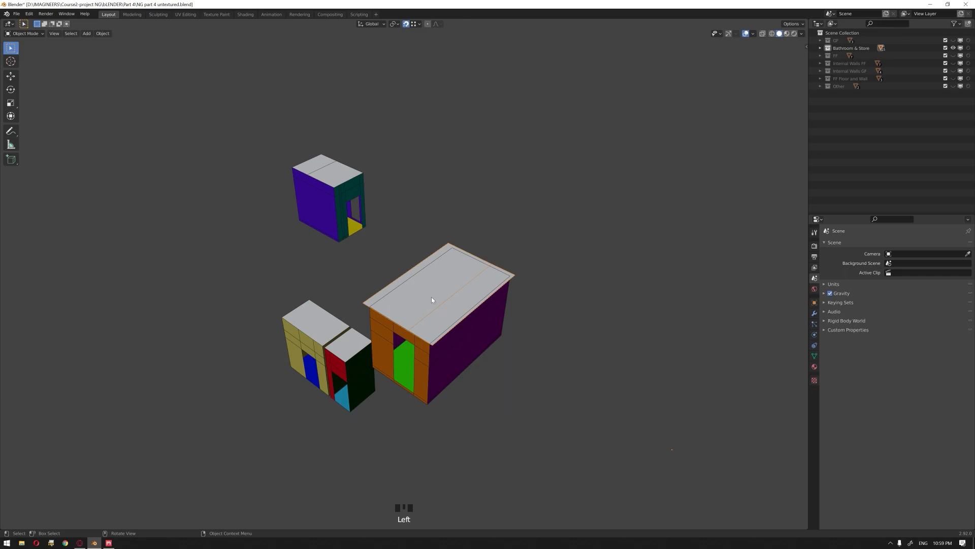
pyautogui.moveTo(422, 299); pyautogui.dragTo(455, 290, button='middle')
pyautogui.keyDown('shift'); pyautogui.click(350, 165); pyautogui.keyUp('shift')
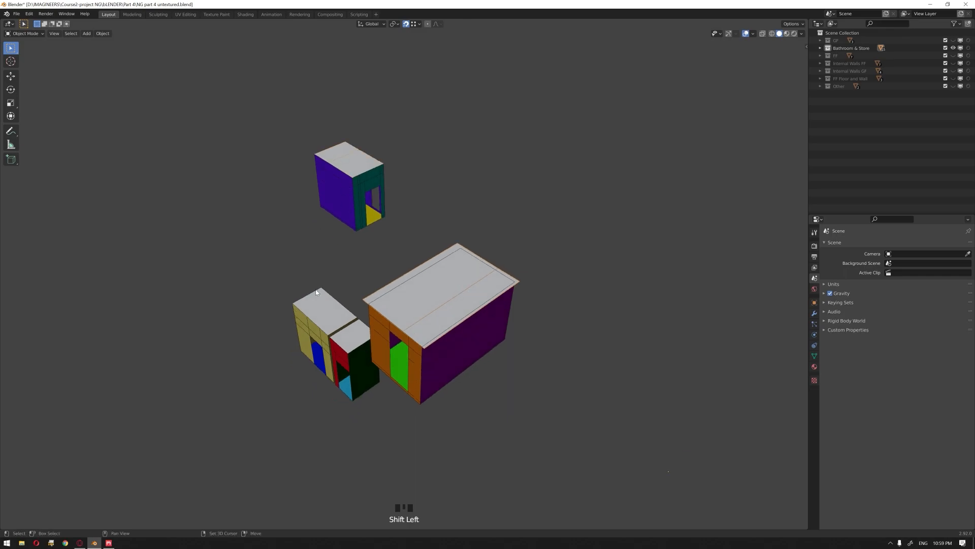
pyautogui.keyDown('shift'); pyautogui.click(326, 309); pyautogui.keyUp('shift')
pyautogui.keyDown('shift'); pyautogui.click(352, 341); pyautogui.keyUp('shift')
pyautogui.press('h')
# Show the Internal Walls FF and Internal Walls GF collections and examine how the bathrooms fit against the internal walls.
pyautogui.click(954, 63)
pyautogui.click(953, 72)
pyautogui.moveTo(589, 207); pyautogui.dragTo(404, 236, button='middle')
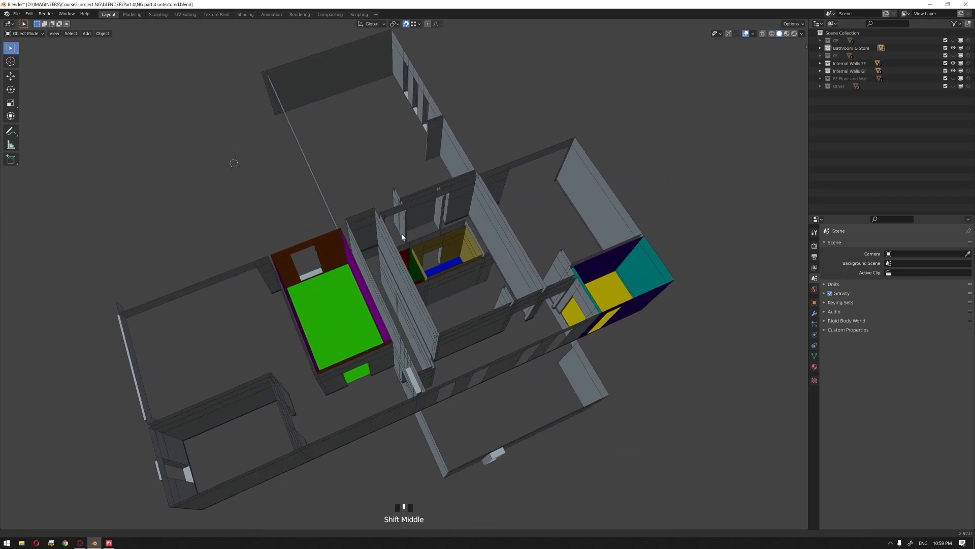
pyautogui.scroll(2, 363, 287)
pyautogui.moveTo(364, 288); pyautogui.dragTo(361, 283, button='middle')
pyautogui.scroll(2, 345, 268)
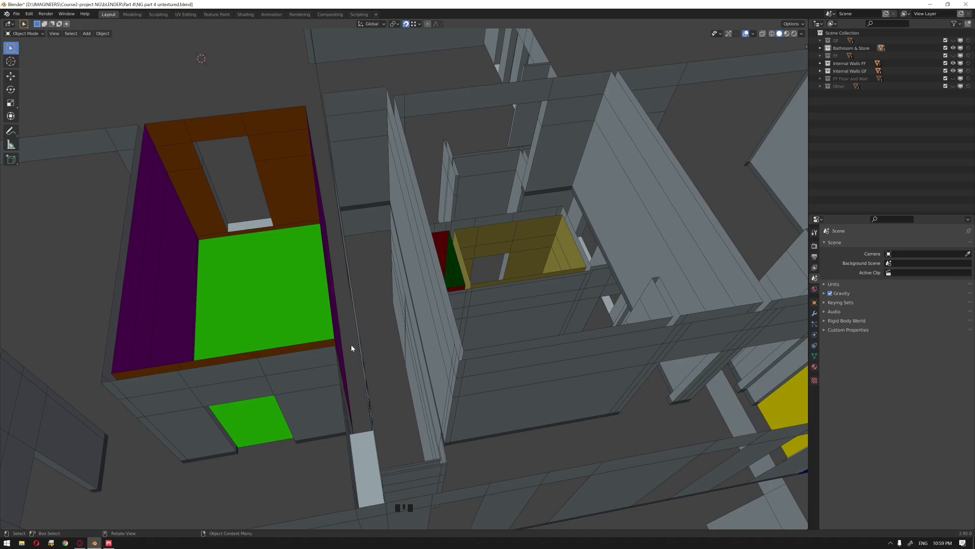
pyautogui.moveTo(351, 316); pyautogui.dragTo(365, 307, button='middle')
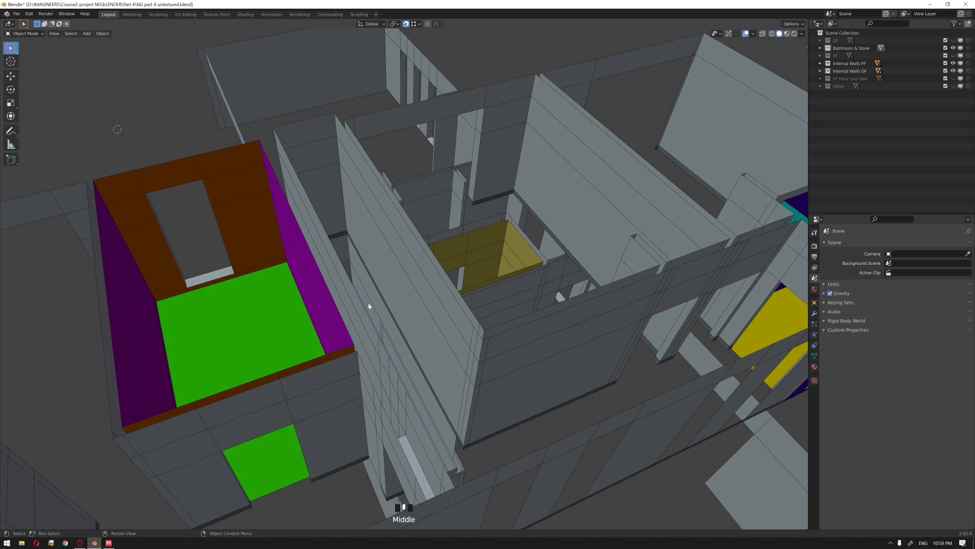
pyautogui.moveTo(368, 304); pyautogui.dragTo(380, 302, button='middle')
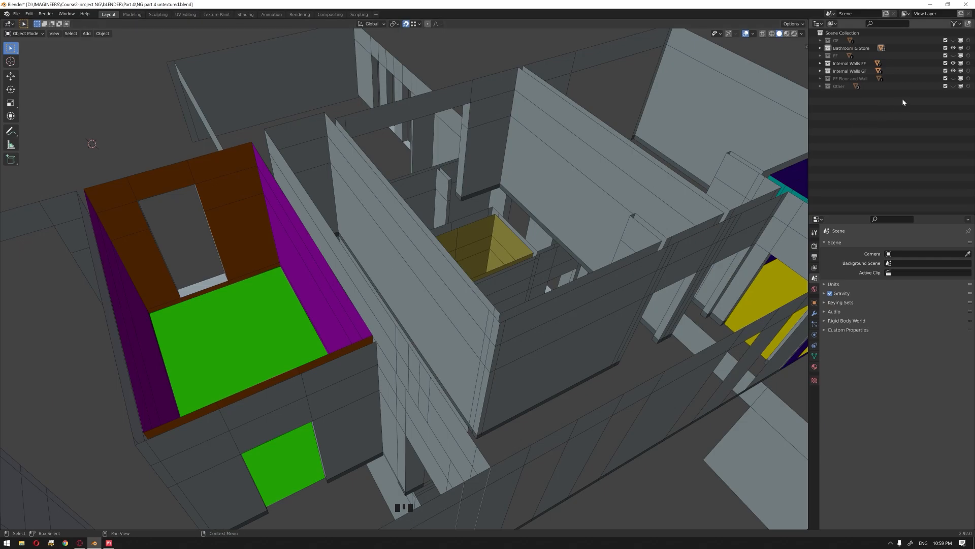
# Unhide the FF Floor and Wall, Other, FF and GF collections to display the whole house.
pyautogui.click(953, 78)
pyautogui.click(953, 85)
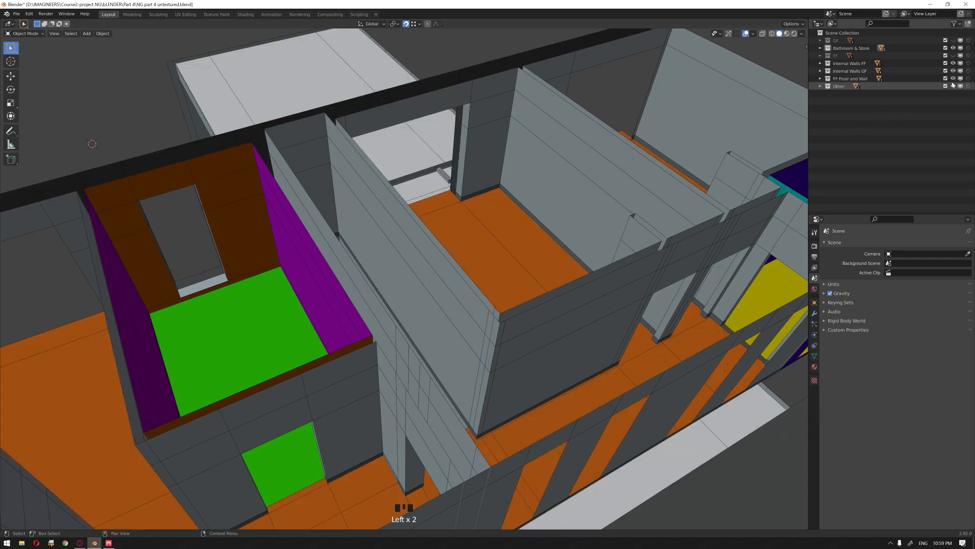
pyautogui.click(953, 55)
pyautogui.click(953, 40)
pyautogui.scroll(-2, 480, 211)
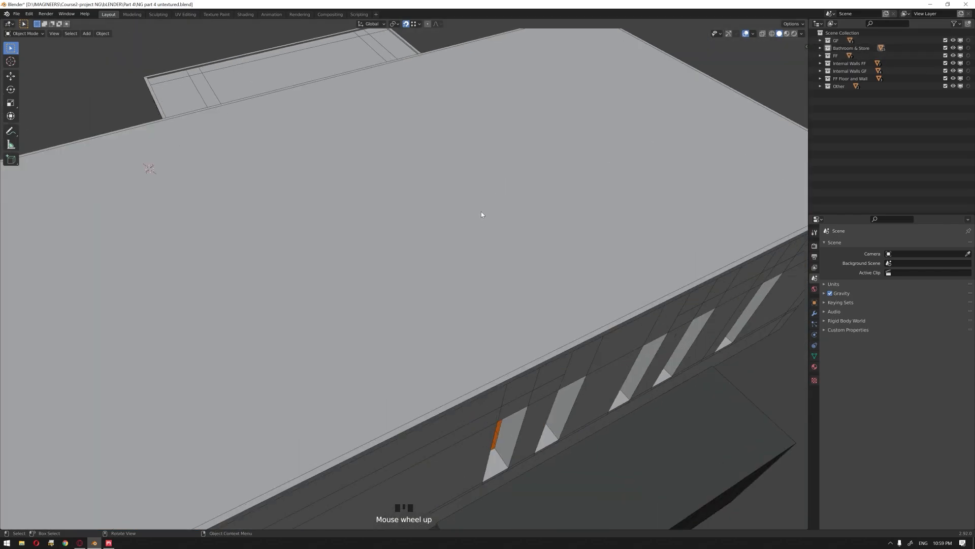
pyautogui.scroll(2, 482, 214)
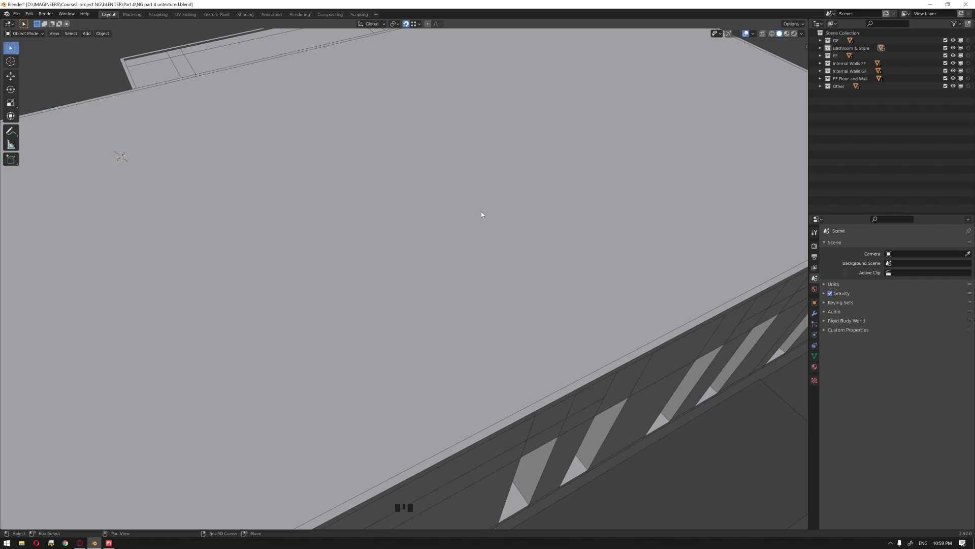
# Walk through the upper floor past the staircase into the bathroom with purple and orange walls.
pyautogui.hotkey('shift', '`')
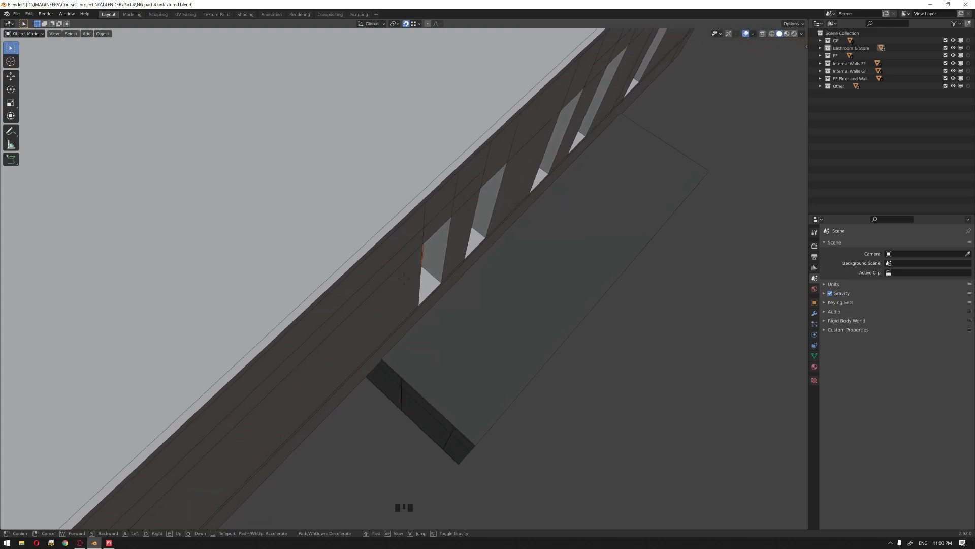
pyautogui.press('d')
pyautogui.press('w')
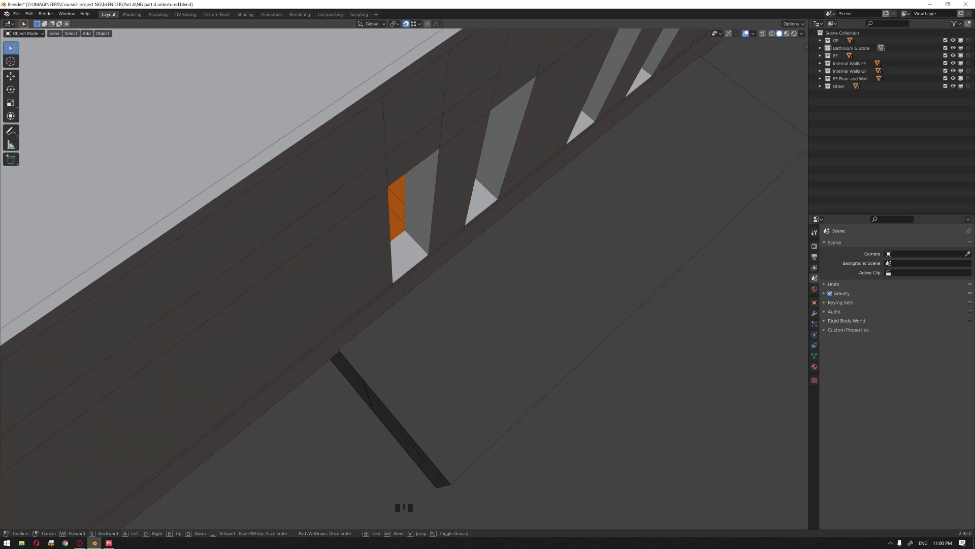
pyautogui.press('w')
pyautogui.press('w')
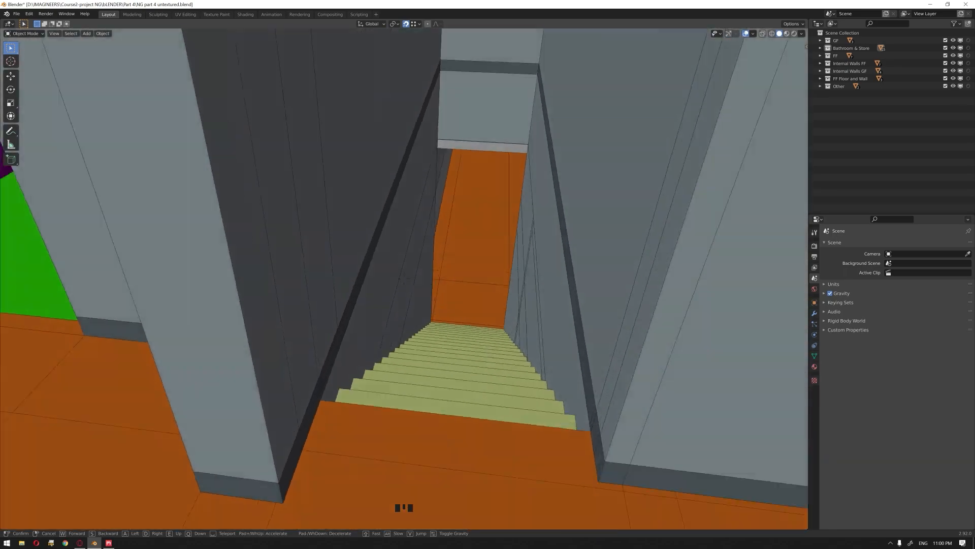
pyautogui.press('w')
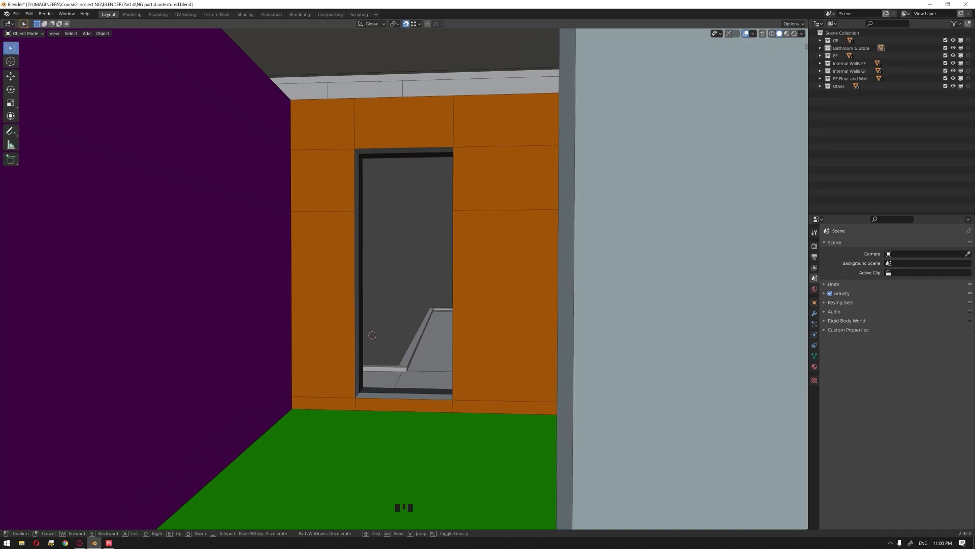
pyautogui.press('w')
pyautogui.click(403, 278)
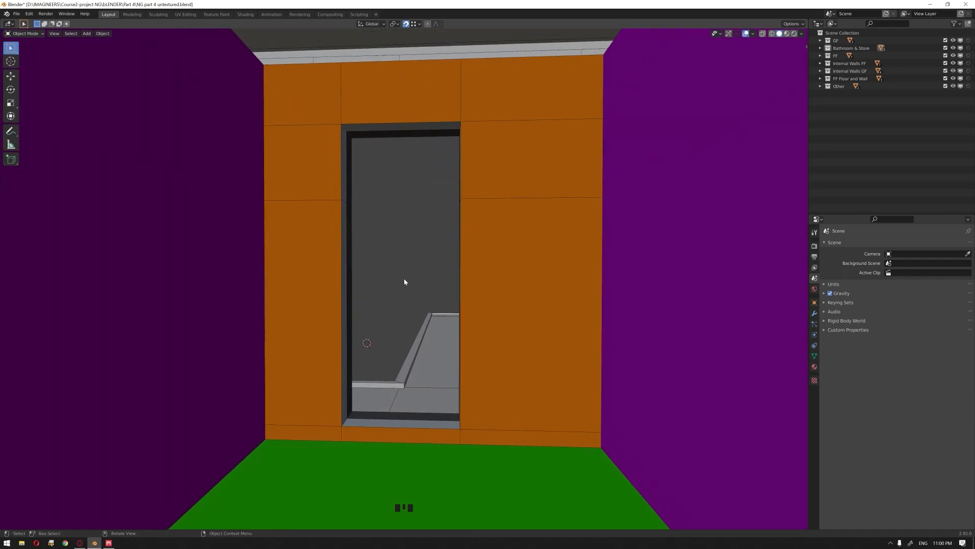
# Unhide the hidden ceiling objects and look over the bathroom's walls and ceiling.
pyautogui.hotkey('alt', 'h')
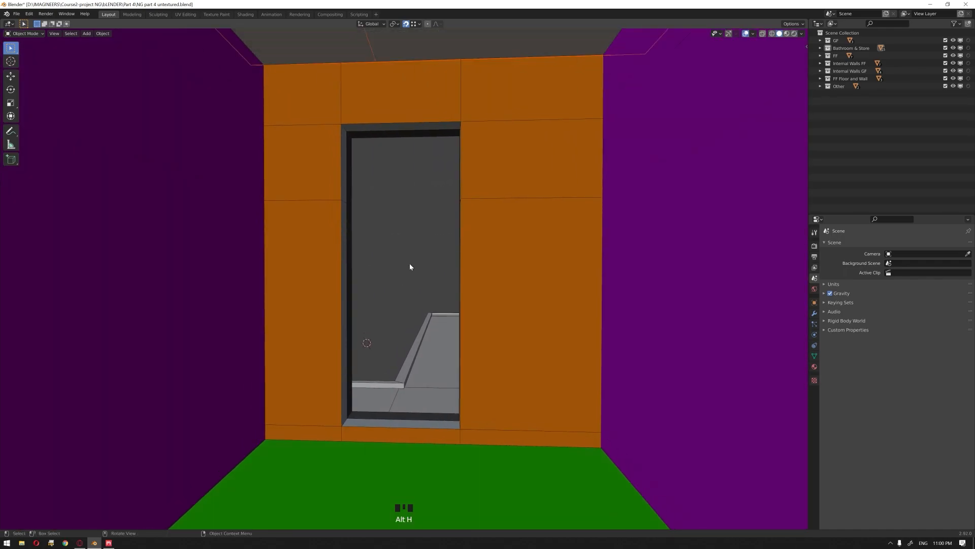
pyautogui.moveTo(409, 233); pyautogui.dragTo(414, 233, button='middle')
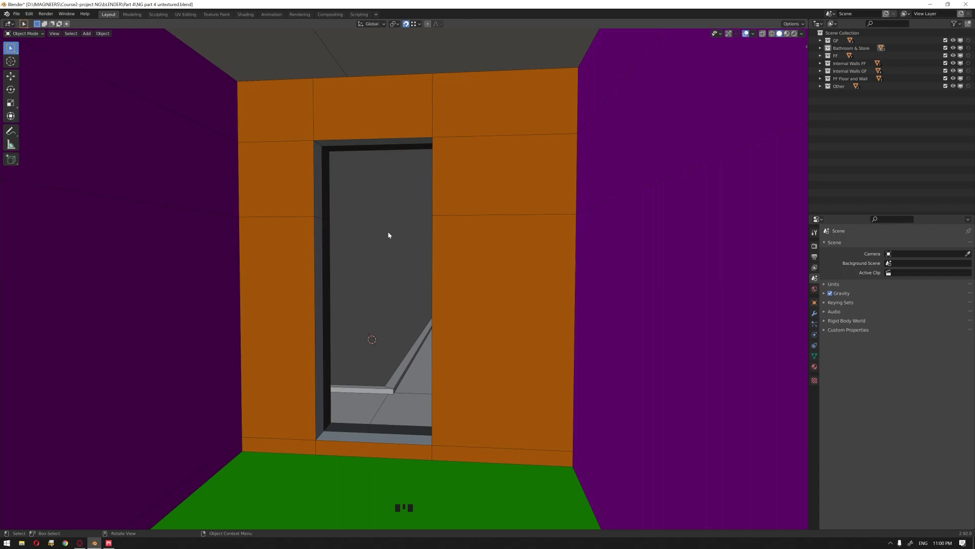
pyautogui.moveTo(388, 235); pyautogui.dragTo(572, 215, button='middle')
# Hide all collections again except Bathroom & Store.
pyautogui.scroll(-3, 572, 216)
pyautogui.click(953, 40)
pyautogui.click(954, 55)
pyautogui.click(953, 63)
pyautogui.click(955, 71)
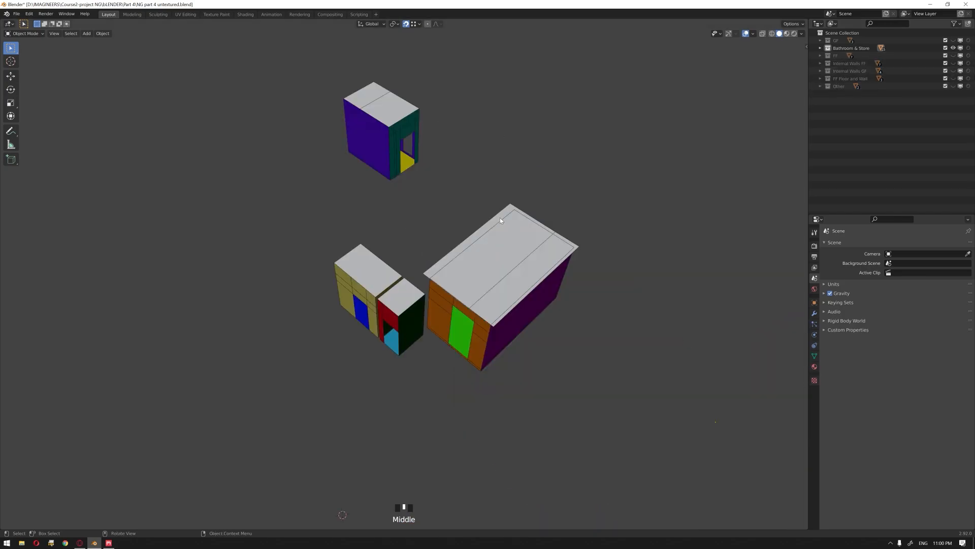
# Select the ceiling objects of the bathroom and store rooms and hide them again.
pyautogui.click(499, 218)
pyautogui.keyDown('shift'); pyautogui.click(380, 275); pyautogui.keyUp('shift')
pyautogui.keyDown('shift'); pyautogui.click(397, 127); pyautogui.keyUp('shift')
pyautogui.keyDown('shift'); pyautogui.click(397, 131); pyautogui.keyUp('shift')
pyautogui.press('h')
# Select the purple side walls of the largest bathroom and examine the room from above.
pyautogui.scroll(2, 460, 283)
pyautogui.moveTo(460, 282); pyautogui.dragTo(468, 234, button='middle')
pyautogui.scroll(3, 456, 297)
pyautogui.click(550, 236)
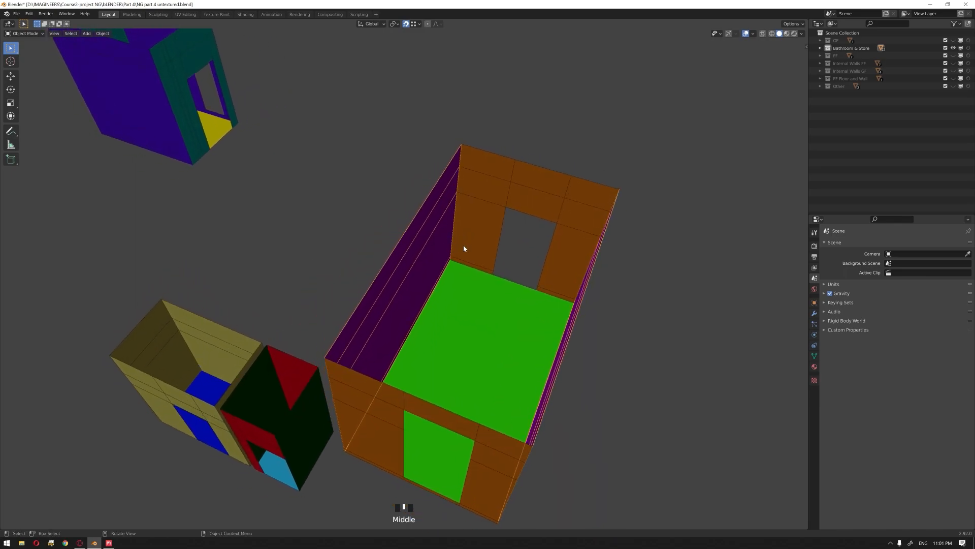
pyautogui.moveTo(465, 254)
pyautogui.mouseDown(button='middle')
pyautogui.moveTo(474, 249)
pyautogui.moveTo(462, 249)
pyautogui.mouseUp(button='middle')
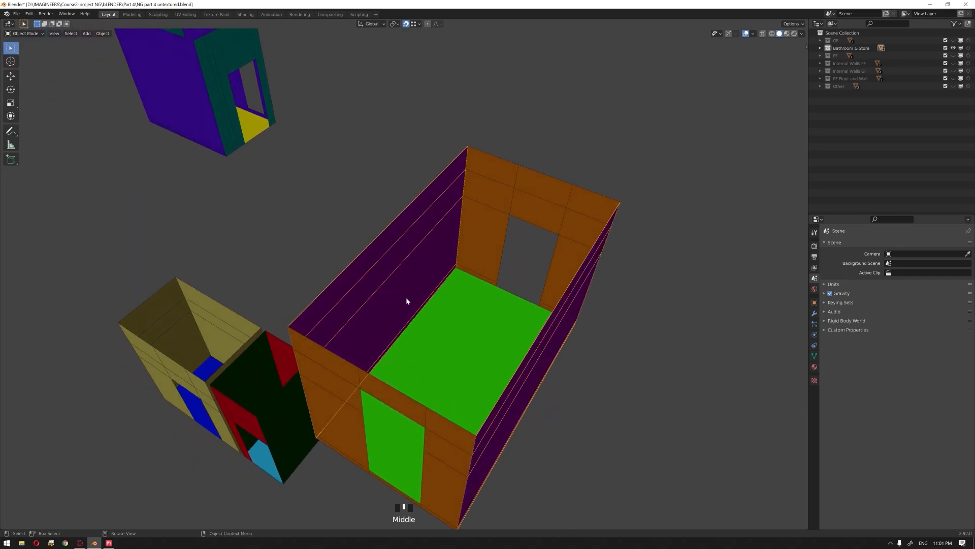
pyautogui.moveTo(430, 293); pyautogui.dragTo(446, 277, button='middle')
# Check the villa's ground floor plan and the stone tile bathroom reference in the browser, and return to Blender.
pyautogui.moveTo(974, 11); pyautogui.dragTo(500, 105)
pyautogui.doubleClick(507, 105)
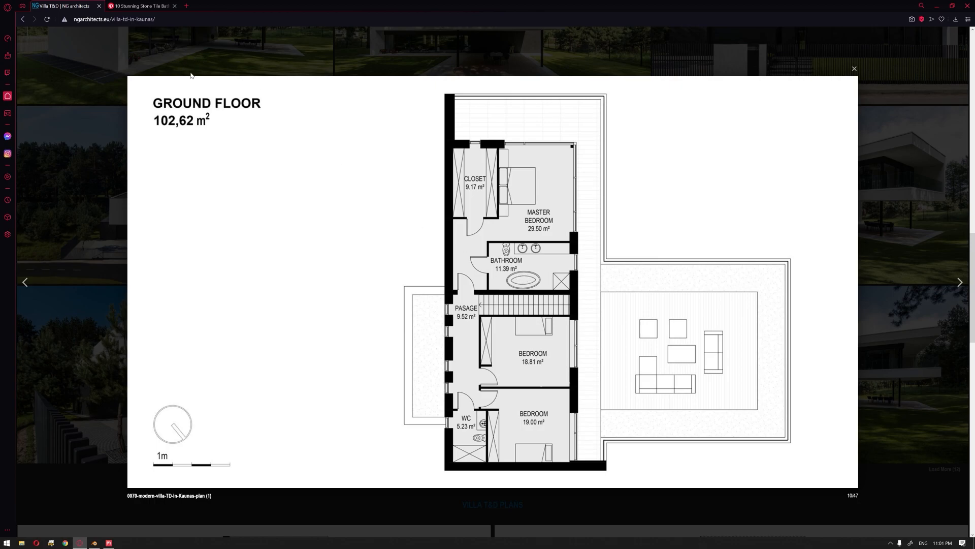
pyautogui.click(138, 5)
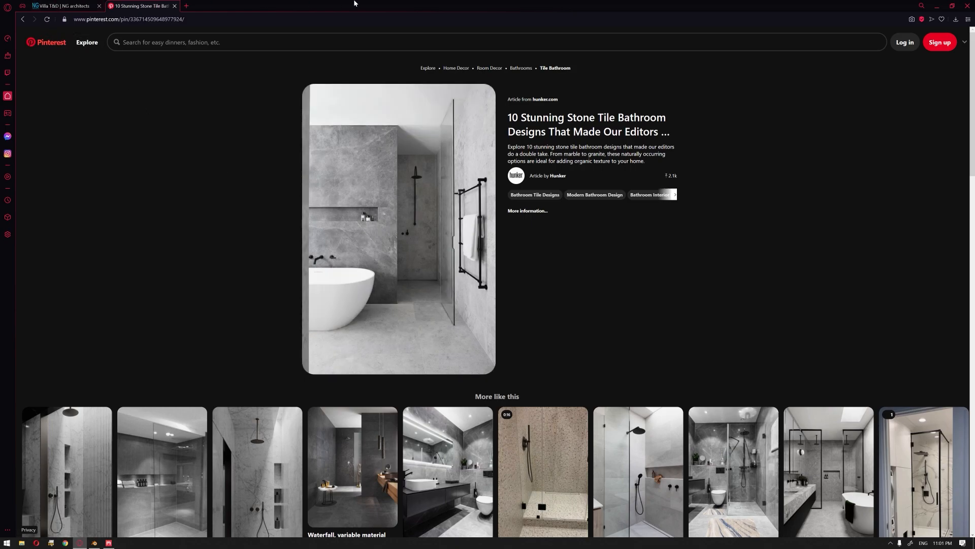
pyautogui.click(938, 6)
# In Edit Mode, delete the largest bathroom's long purple wall on the side away from the smaller rooms.
pyautogui.moveTo(632, 149); pyautogui.dragTo(592, 158, button='middle')
pyautogui.click(457, 233)
pyautogui.click(415, 257)
pyautogui.moveTo(414, 259); pyautogui.dragTo(603, 286, button='middle')
pyautogui.moveTo(532, 312); pyautogui.dragTo(415, 346, button='middle')
pyautogui.moveTo(554, 340); pyautogui.dragTo(456, 319, button='middle')
pyautogui.press('Tab')
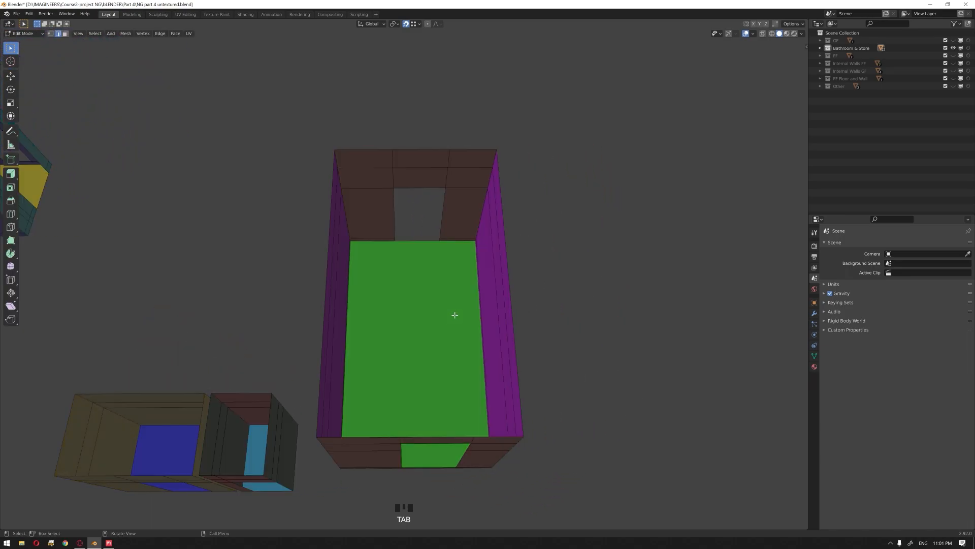
pyautogui.moveTo(592, 113); pyautogui.dragTo(464, 527)
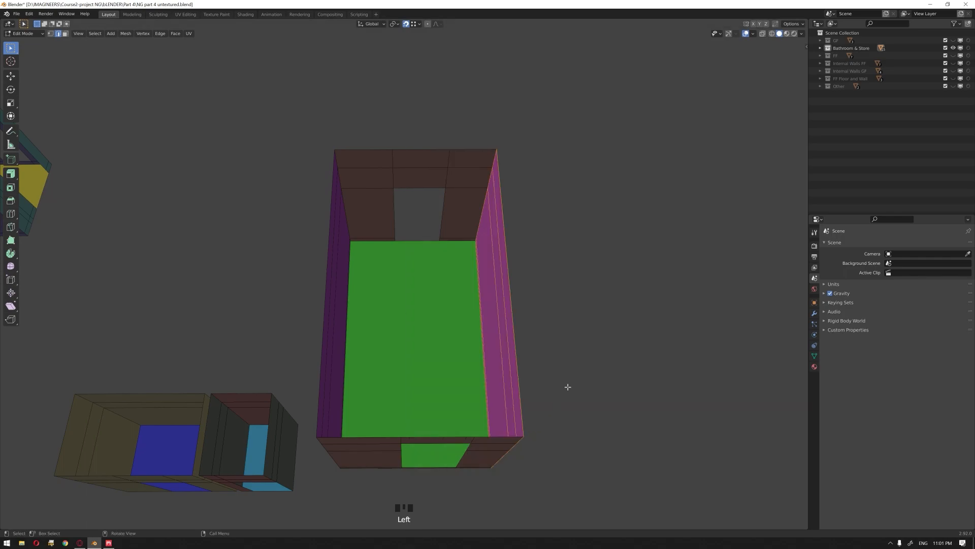
pyautogui.press('x')
pyautogui.click(589, 364)
pyautogui.moveTo(434, 273); pyautogui.dragTo(369, 280, button='middle')
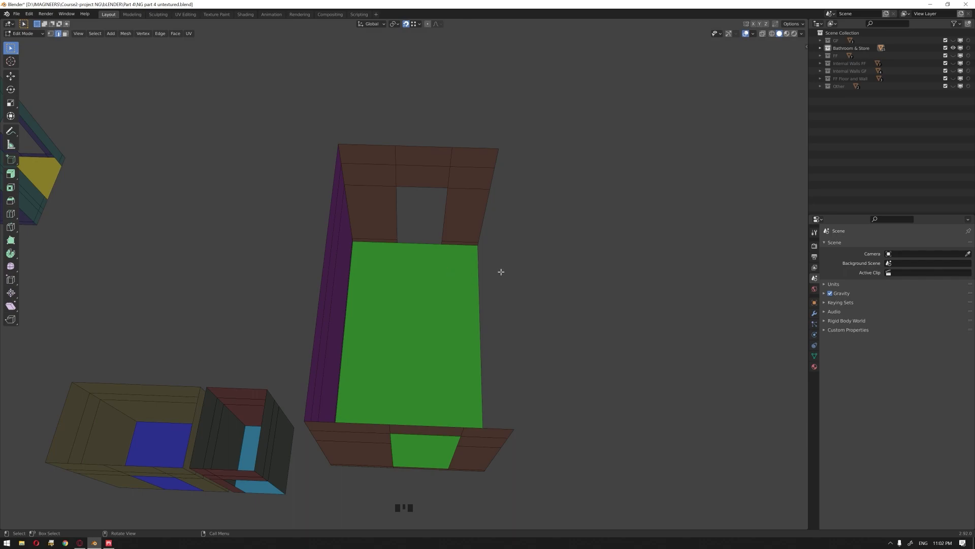
pyautogui.press('Tab')
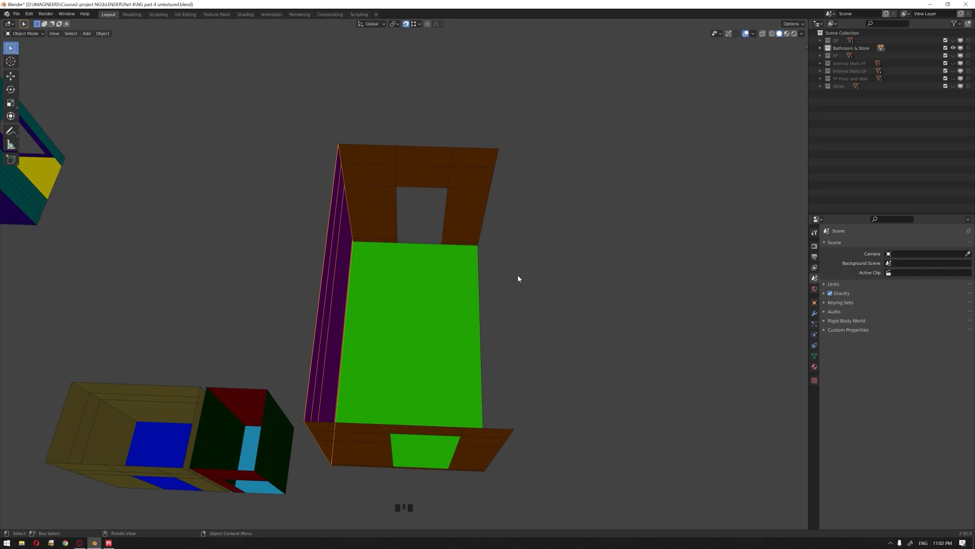
# Using PDT percentage placement at 50%, move the 3D cursor midway between the top corners of the brown end wall.
pyautogui.click(429, 169)
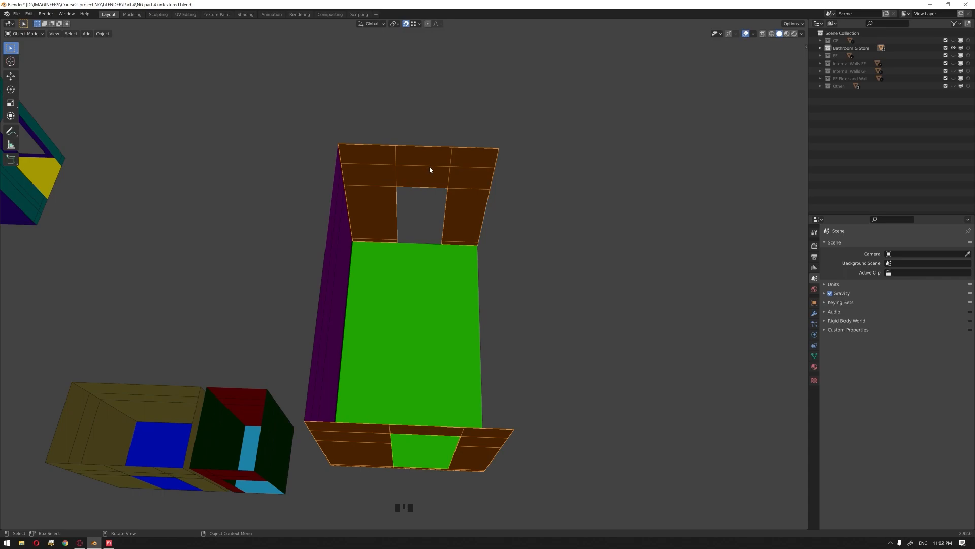
pyautogui.press('n')
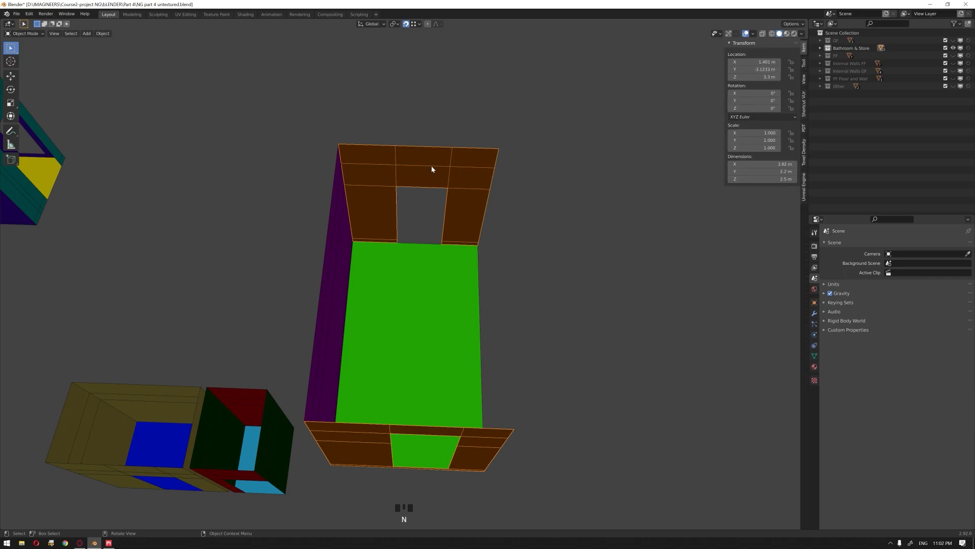
pyautogui.click(804, 128)
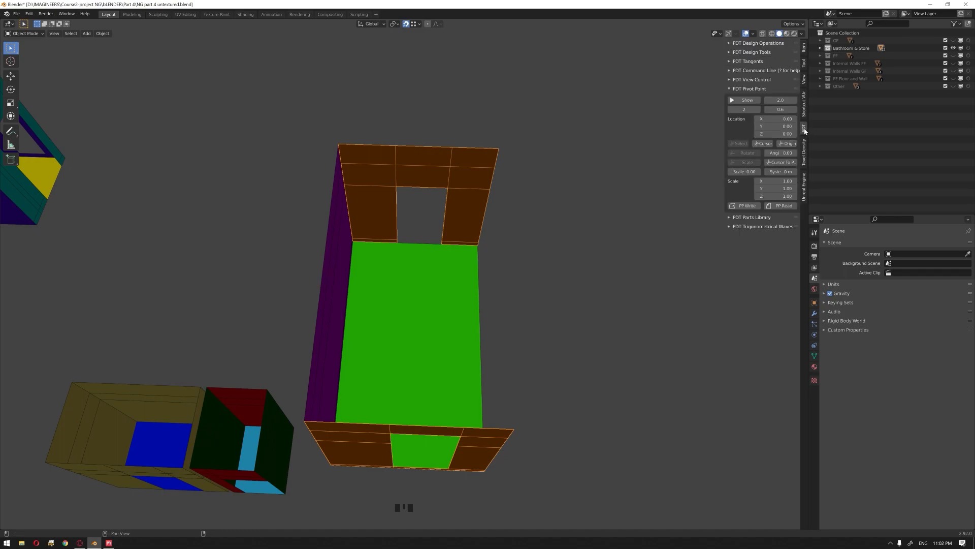
pyautogui.click(730, 43)
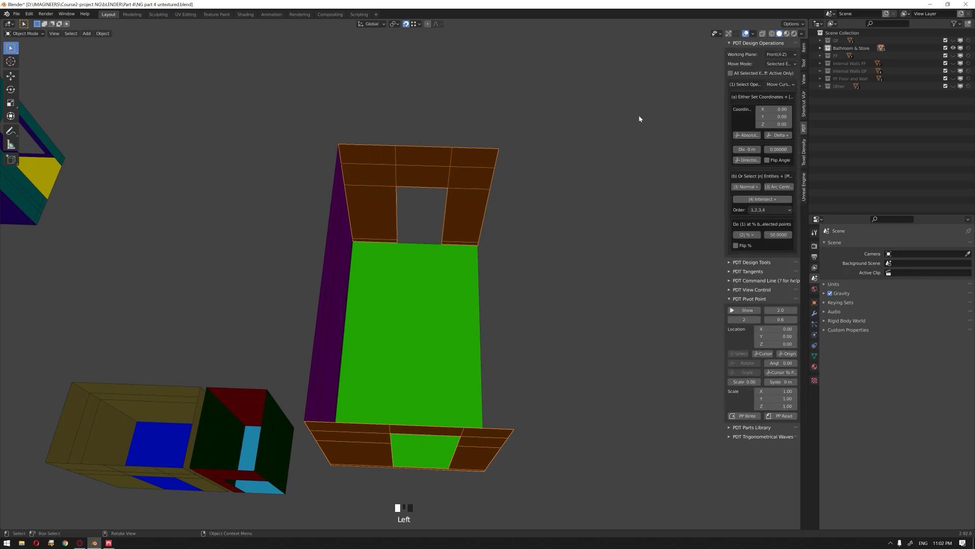
pyautogui.press('Tab')
pyautogui.press('1')
pyautogui.moveTo(350, 127); pyautogui.dragTo(288, 162)
pyautogui.keyDown('shift'); pyautogui.moveTo(517, 119); pyautogui.dragTo(487, 155); pyautogui.keyUp('shift')
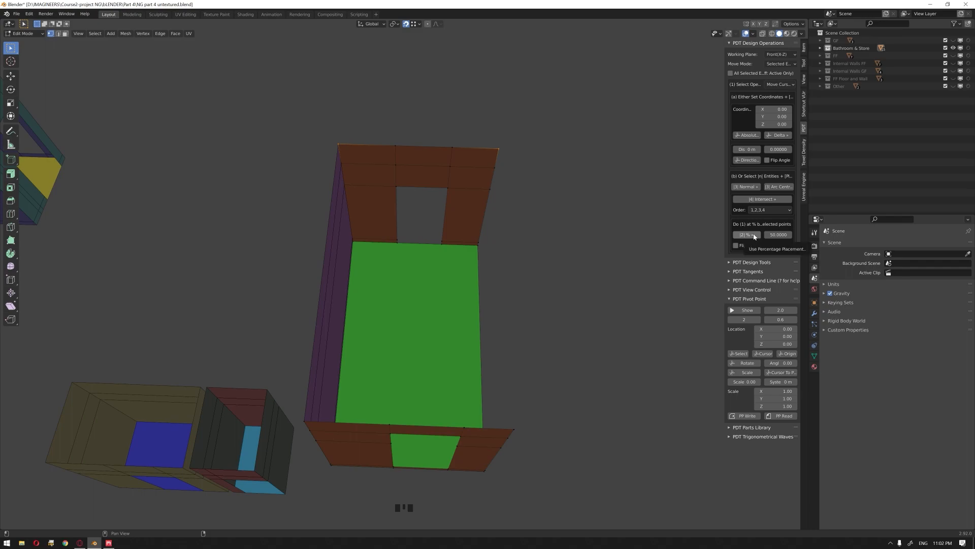
pyautogui.click(747, 235)
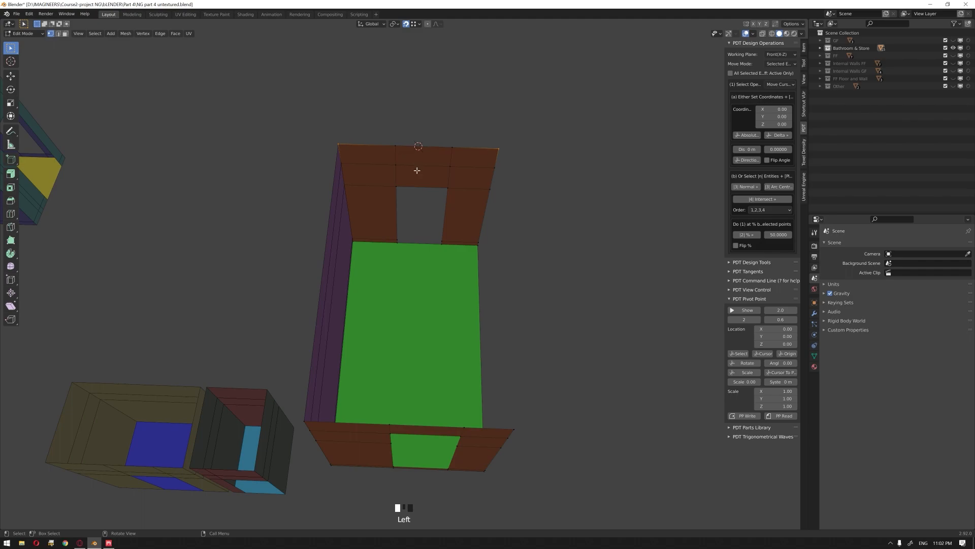
# Set the long purple wall's origin to the 3D cursor.
pyautogui.press('Tab')
pyautogui.click(331, 258)
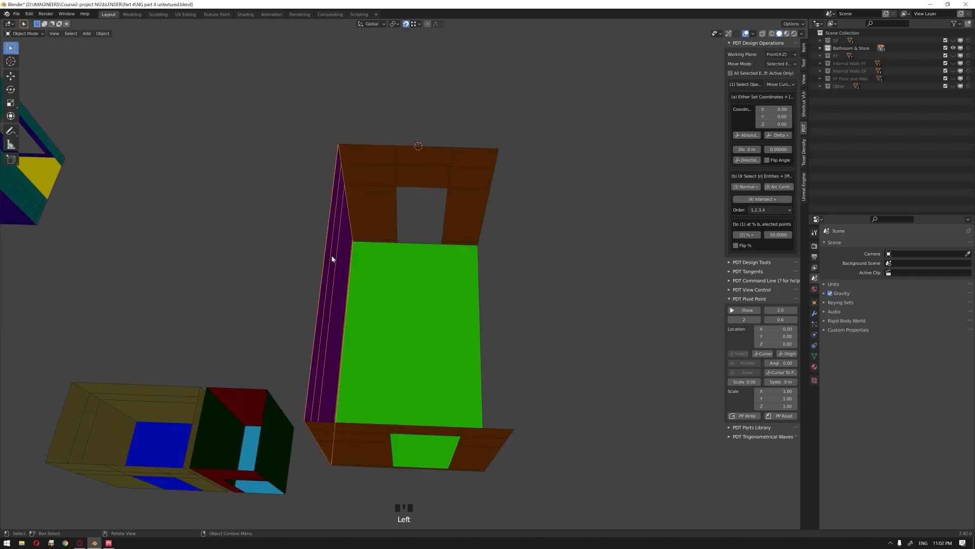
pyautogui.rightClick(332, 259)
pyautogui.moveTo(333, 256)
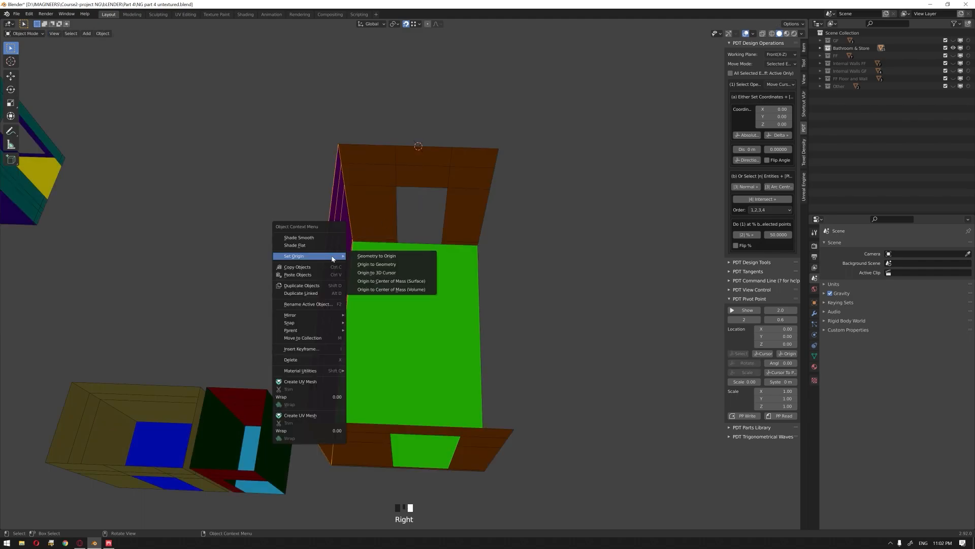
pyautogui.click(399, 273)
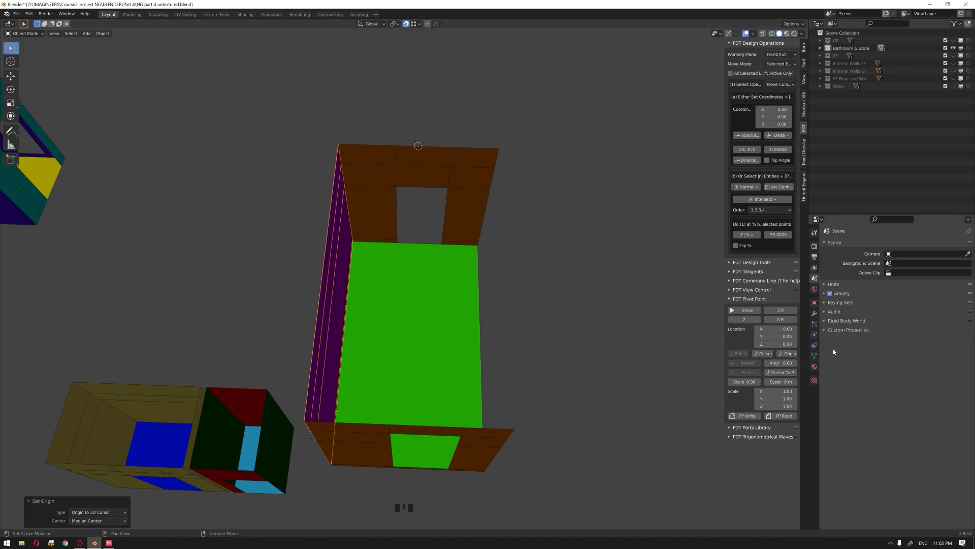
# Add a Mirror modifier to the long purple wall, mirroring along Y only.
pyautogui.click(815, 314)
pyautogui.click(856, 245)
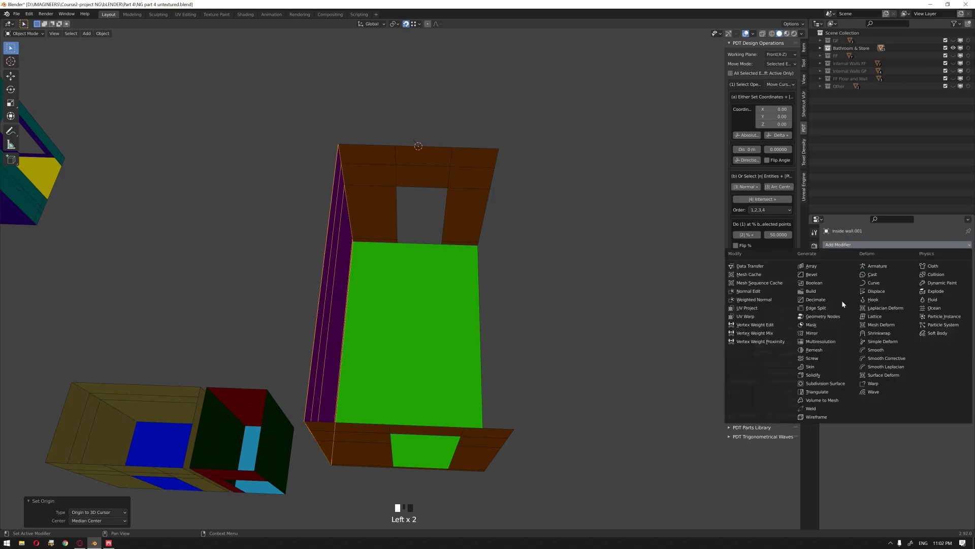
pyautogui.click(812, 335)
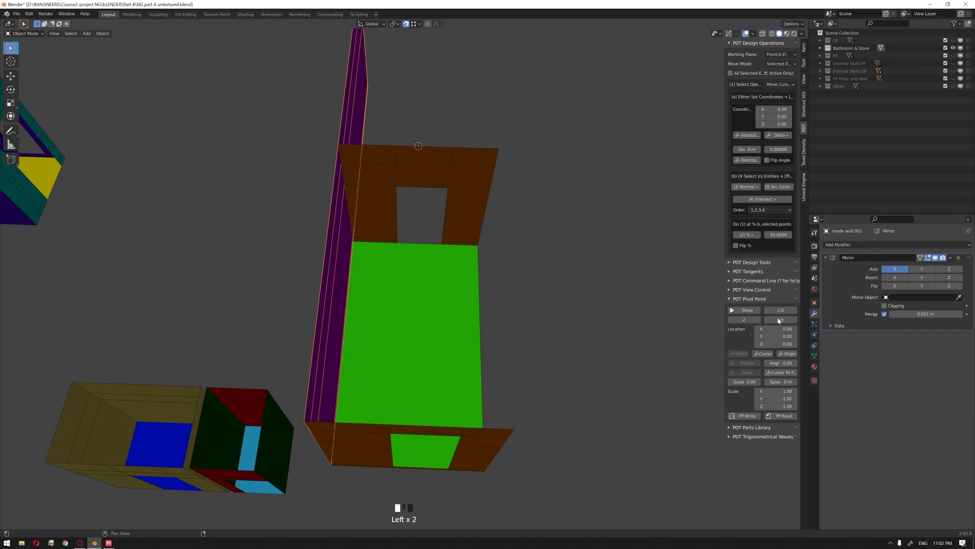
pyautogui.click(895, 269)
pyautogui.click(922, 269)
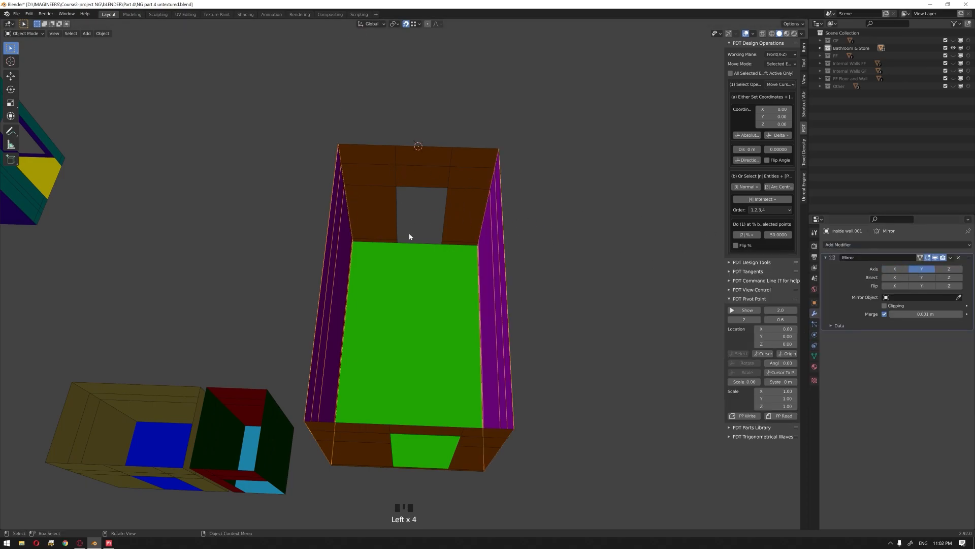
# In Edit Mode, add two evenly spaced vertical loop cuts across the long purple wall.
pyautogui.moveTo(493, 226); pyautogui.dragTo(305, 183, button='middle')
pyautogui.press('Tab')
pyautogui.press('2')
pyautogui.hotkey('ctrl', 'r')
pyautogui.scroll(1, 284, 224)
pyautogui.click(283, 227)
pyautogui.rightClick(283, 226)
# Scale the two vertical loop cuts apart along X by a factor of 1.2.
pyautogui.moveTo(331, 245); pyautogui.dragTo(388, 270, button='middle')
pyautogui.scroll(3, 359, 250)
pyautogui.press('s')
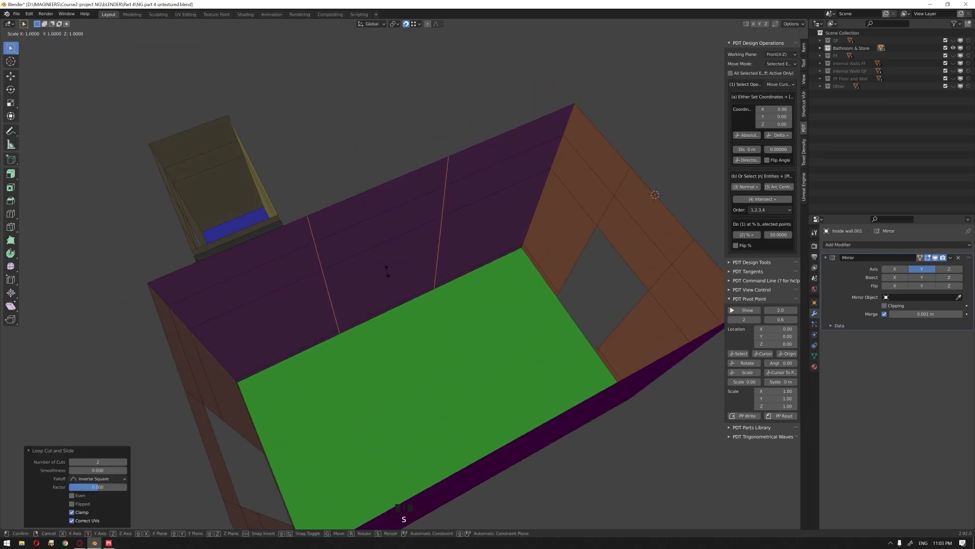
pyautogui.press('x')
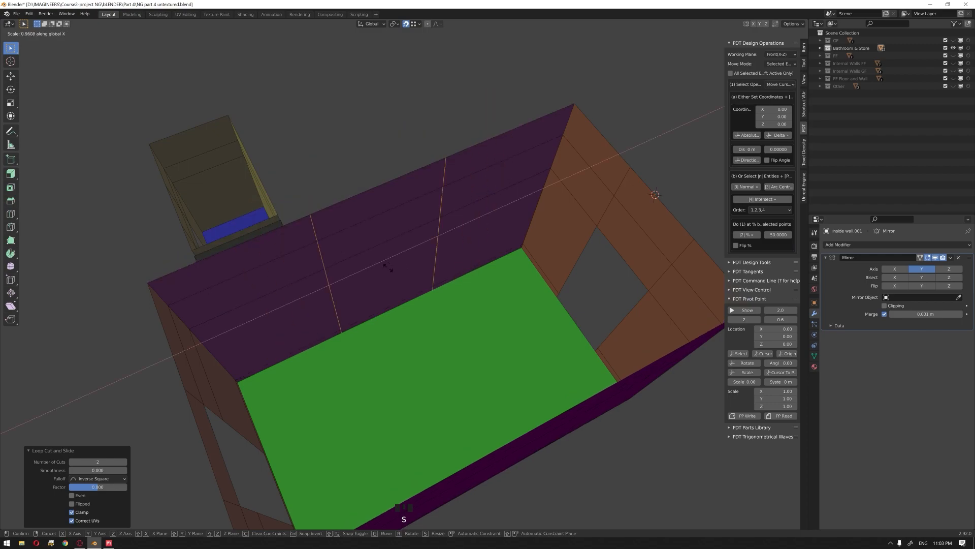
pyautogui.click(393, 267)
pyautogui.click(103, 487)
pyautogui.write('1.2')
pyautogui.press('Return')
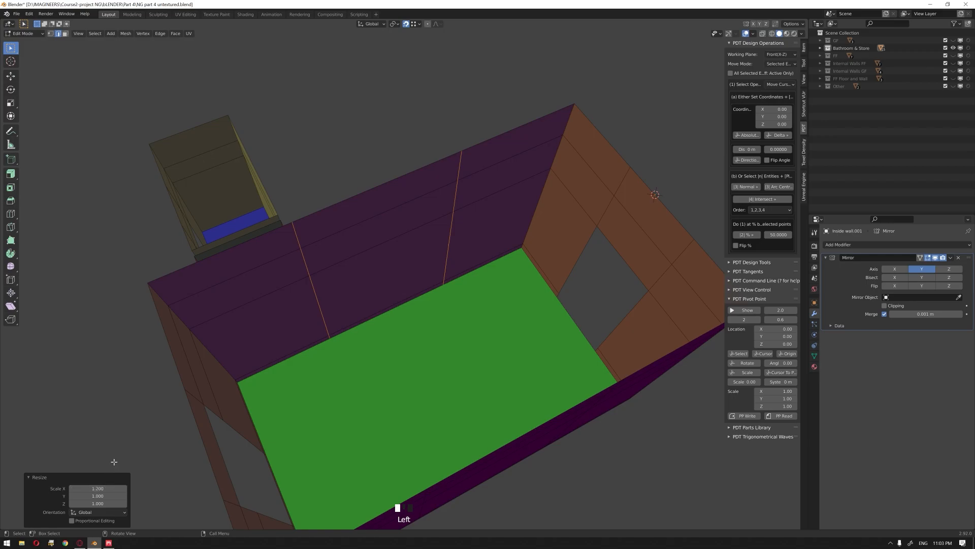
# Select the middle section's faces of the long purple wall, including the skirting strip, and extrude them -0.07 m along Y.
pyautogui.moveTo(409, 331); pyautogui.dragTo(380, 303, button='middle')
pyautogui.scroll(2, 397, 318)
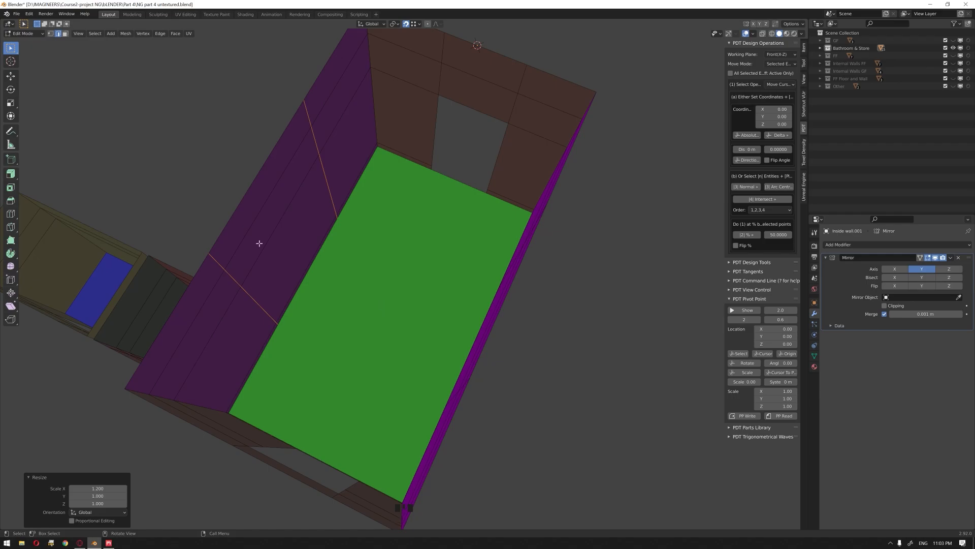
pyautogui.keyDown('shift'); pyautogui.click(257, 197); pyautogui.keyUp('shift')
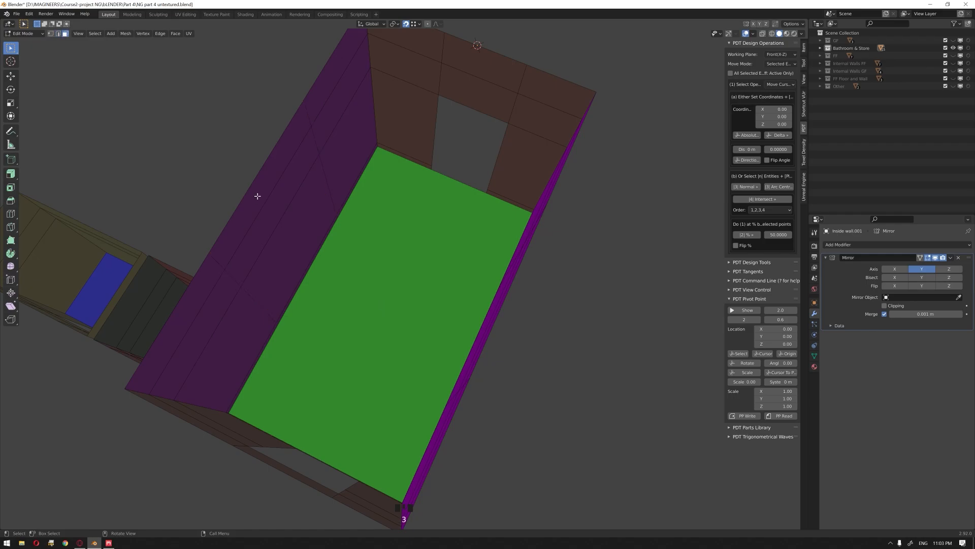
pyautogui.keyDown('shift'); pyautogui.click(294, 242); pyautogui.keyUp('shift')
pyautogui.moveTo(315, 274); pyautogui.dragTo(319, 241, button='middle')
pyautogui.scroll(3, 287, 237)
pyautogui.keyDown('shift'); pyautogui.click(279, 221); pyautogui.keyUp('shift')
pyautogui.scroll(-2, 285, 234)
pyautogui.keyDown('shift'); pyautogui.moveTo(319, 241); pyautogui.dragTo(391, 350, button='middle'); pyautogui.keyUp('shift')
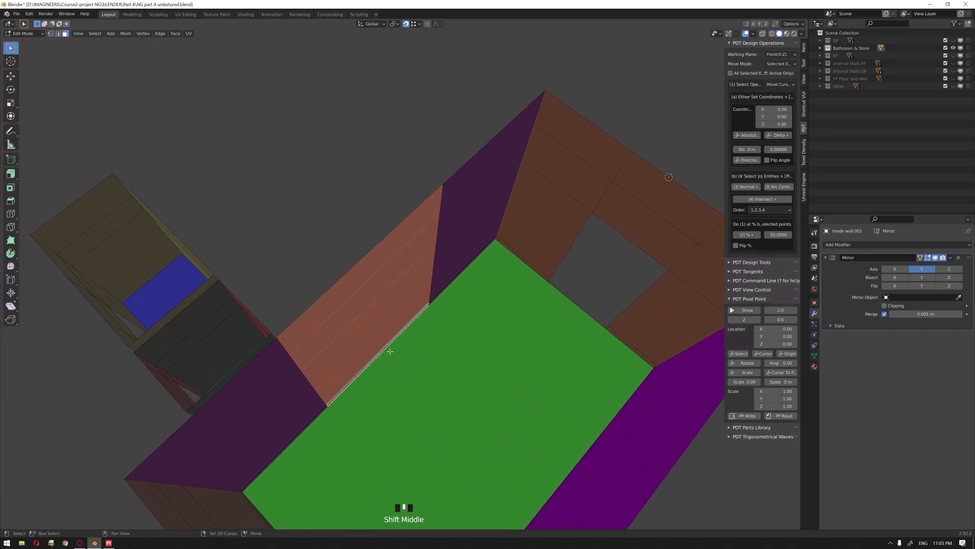
pyautogui.moveTo(336, 243); pyautogui.dragTo(348, 251, button='middle')
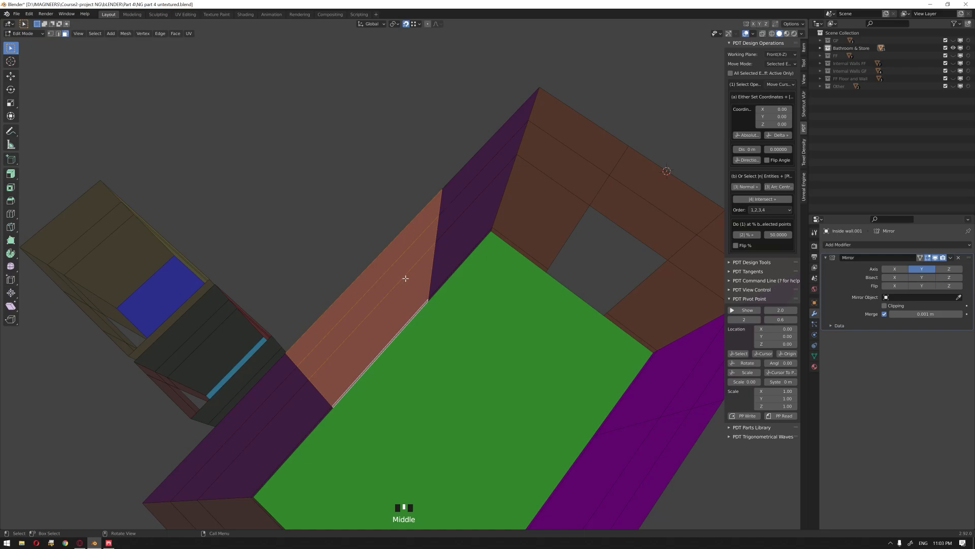
pyautogui.moveTo(402, 304); pyautogui.dragTo(395, 301, button='middle')
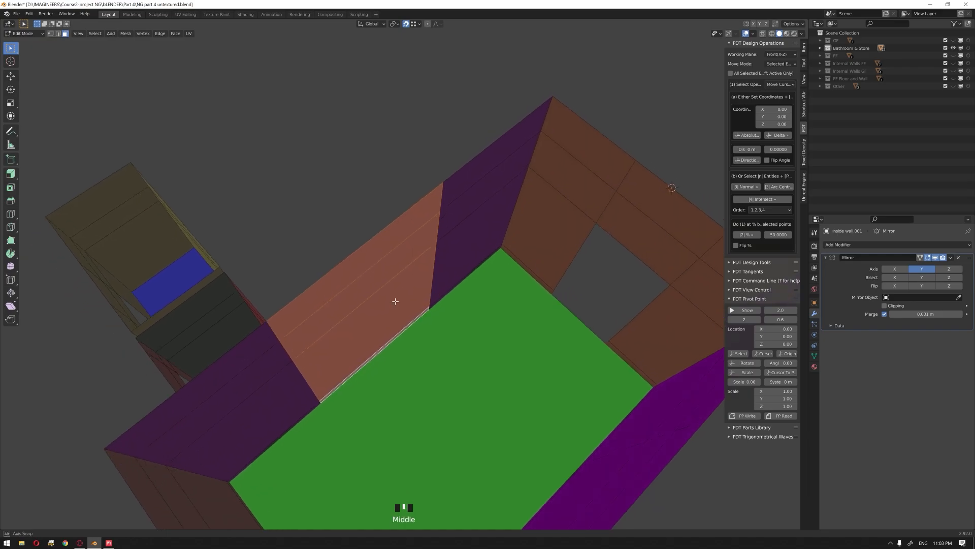
pyautogui.press('e')
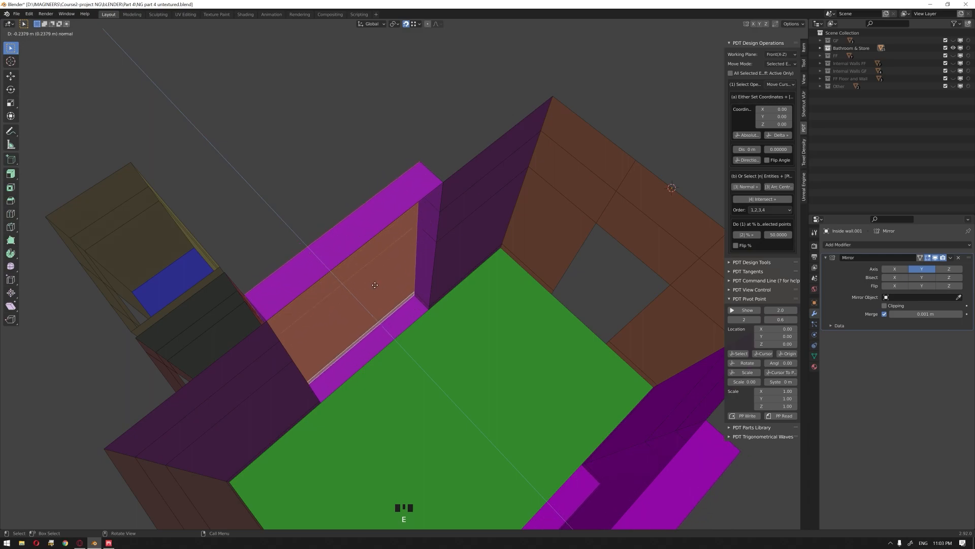
pyautogui.press('y')
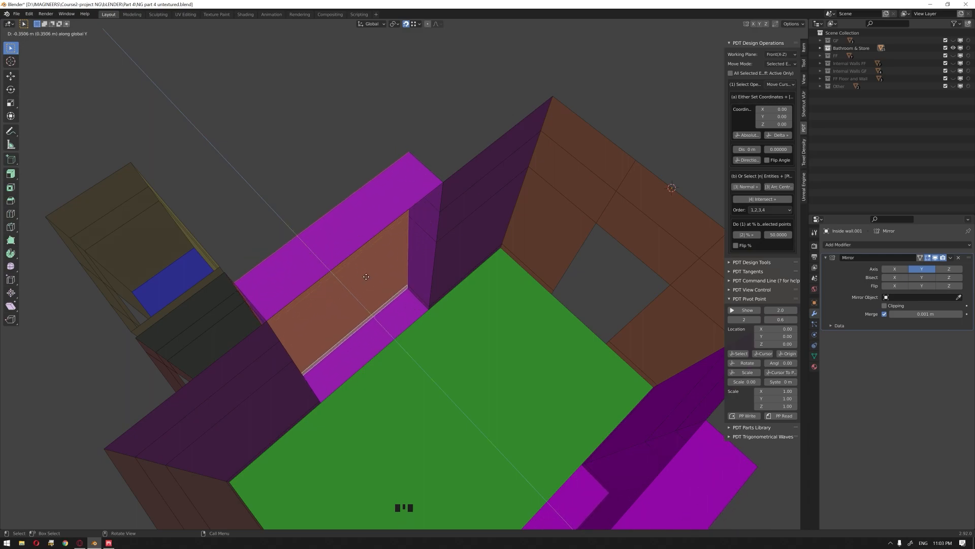
pyautogui.write('-0.07')
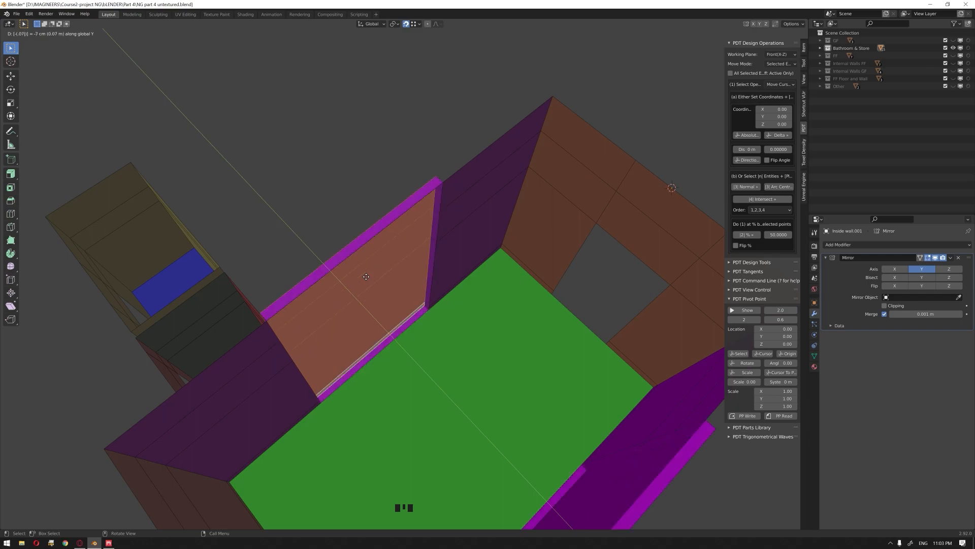
pyautogui.press('Return')
# Delete the top face of the extruded recess in the long purple wall.
pyautogui.moveTo(475, 248); pyautogui.dragTo(391, 212, button='middle')
pyautogui.scroll(3, 223, 235)
pyautogui.moveTo(223, 235); pyautogui.dragTo(316, 269, button='middle')
pyautogui.scroll(2, 312, 272)
pyautogui.click(301, 199)
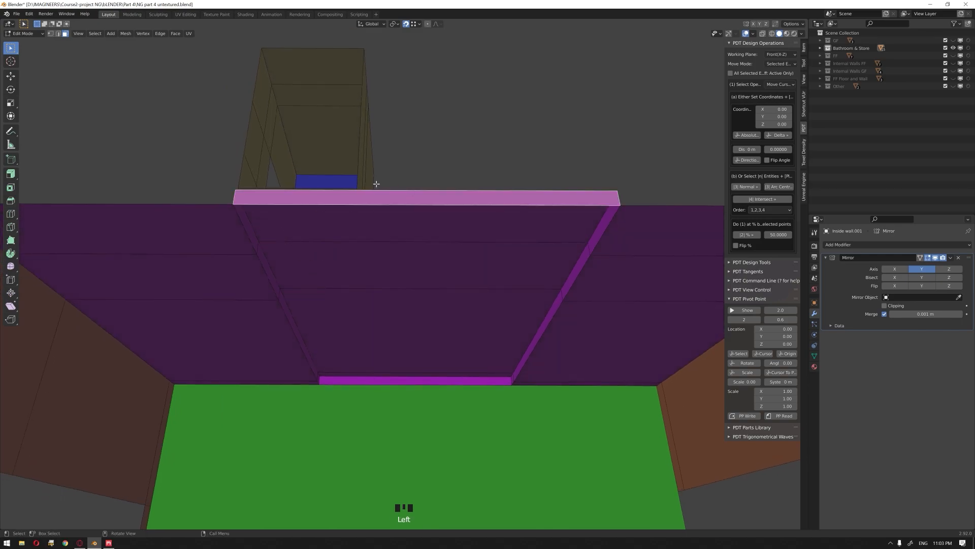
pyautogui.scroll(-1, 327, 225)
pyautogui.press('x')
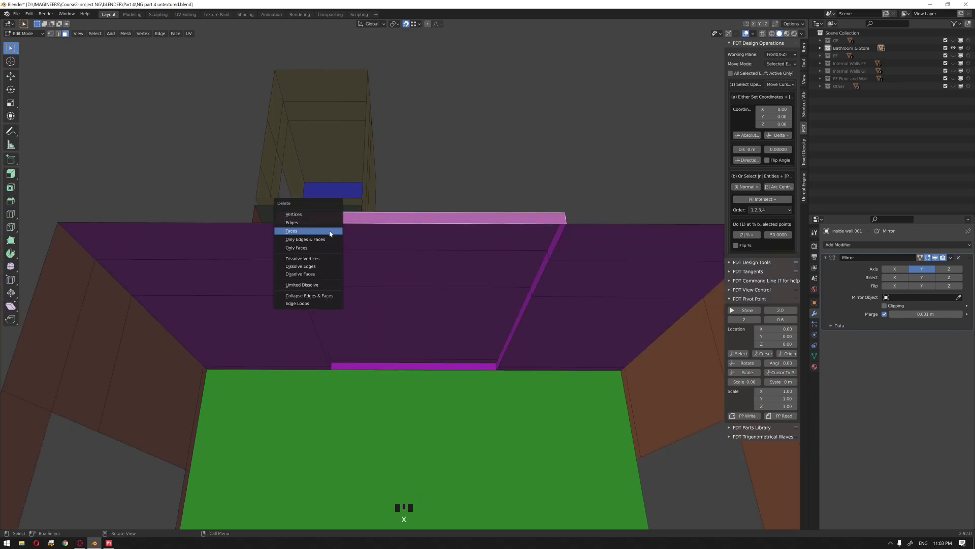
pyautogui.click(326, 231)
# Select the faces of the wall sections on both sides of the recess, including their skirting strips.
pyautogui.moveTo(503, 212); pyautogui.dragTo(395, 230, button='middle')
pyautogui.scroll(-2, 429, 215)
pyautogui.moveTo(314, 229); pyautogui.dragTo(444, 270, button='middle')
pyautogui.scroll(2, 424, 280)
pyautogui.click(446, 267)
pyautogui.click(450, 294)
pyautogui.click(451, 345)
pyautogui.scroll(2, 453, 389)
pyautogui.keyDown('shift'); pyautogui.click(453, 391); pyautogui.keyUp('shift')
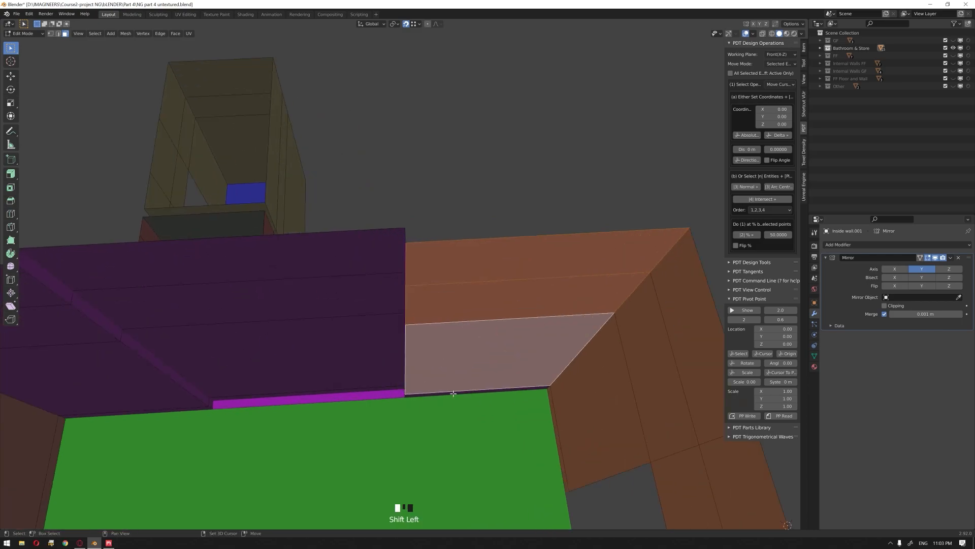
pyautogui.scroll(-2, 398, 324)
pyautogui.keyDown('shift'); pyautogui.moveTo(304, 323); pyautogui.dragTo(391, 327, button='middle'); pyautogui.keyUp('shift')
pyautogui.keyDown('shift'); pyautogui.click(327, 294); pyautogui.keyUp('shift')
pyautogui.keyDown('shift'); pyautogui.click(331, 316); pyautogui.keyUp('shift')
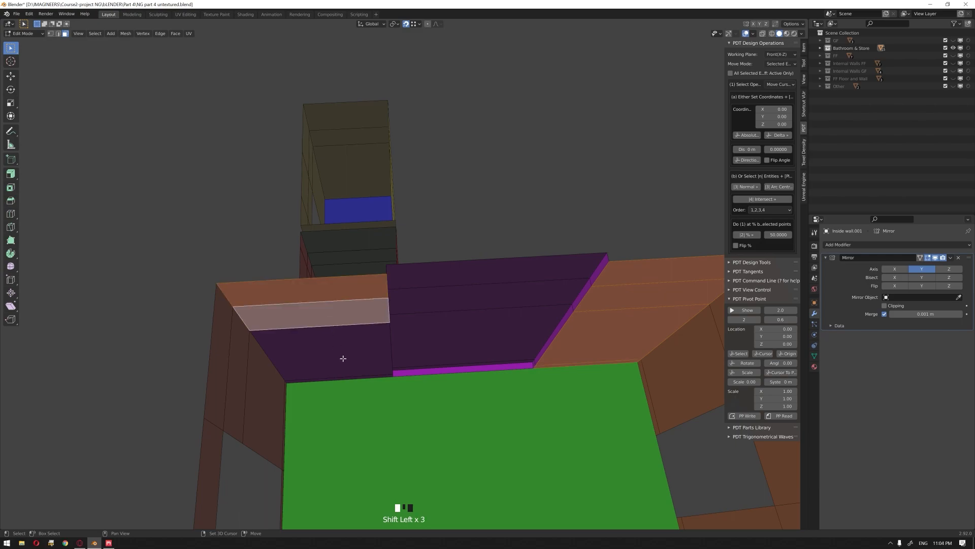
pyautogui.keyDown('shift'); pyautogui.click(345, 363); pyautogui.keyUp('shift')
pyautogui.moveTo(356, 379); pyautogui.dragTo(294, 279, button='middle')
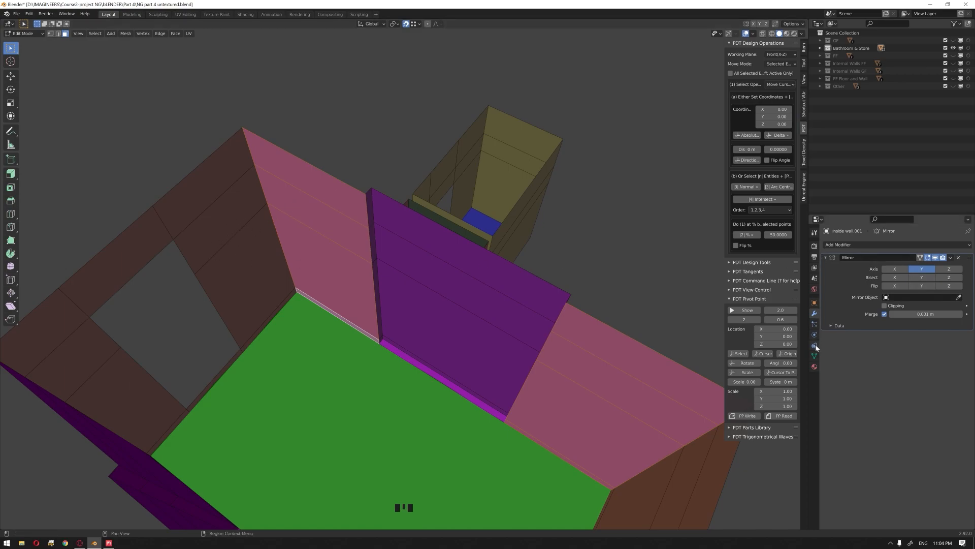
# Replace the long wall's Bathroom material with Bathroom 1 wall 2.
pyautogui.click(814, 367)
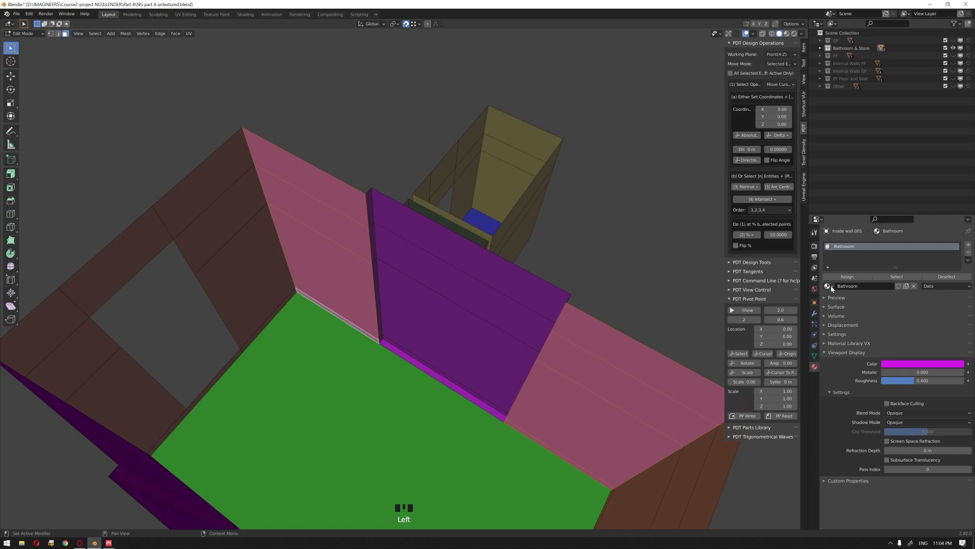
pyautogui.click(828, 286)
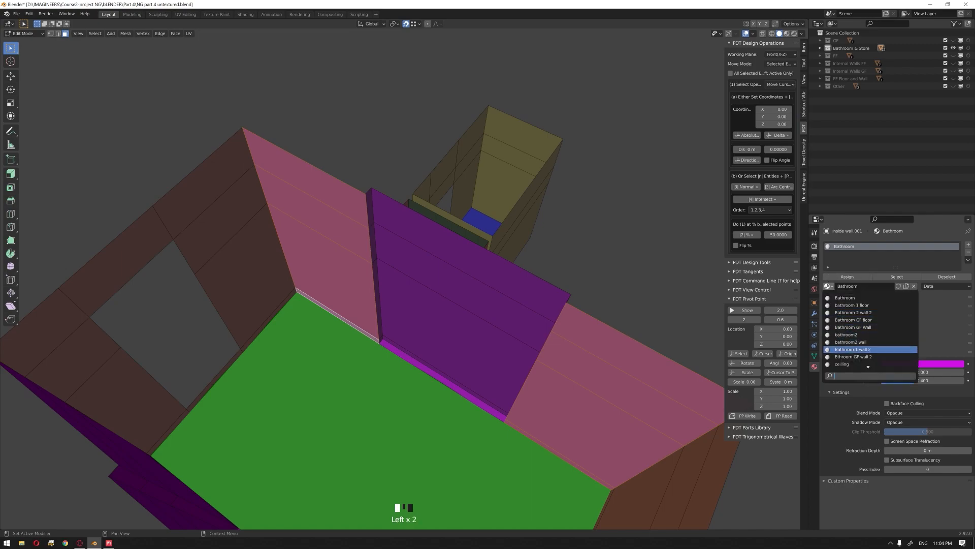
pyautogui.click(853, 349)
# Select all faces of the long wall's recess, including its skirting strip, and separate the selection into its own object.
pyautogui.click(342, 179)
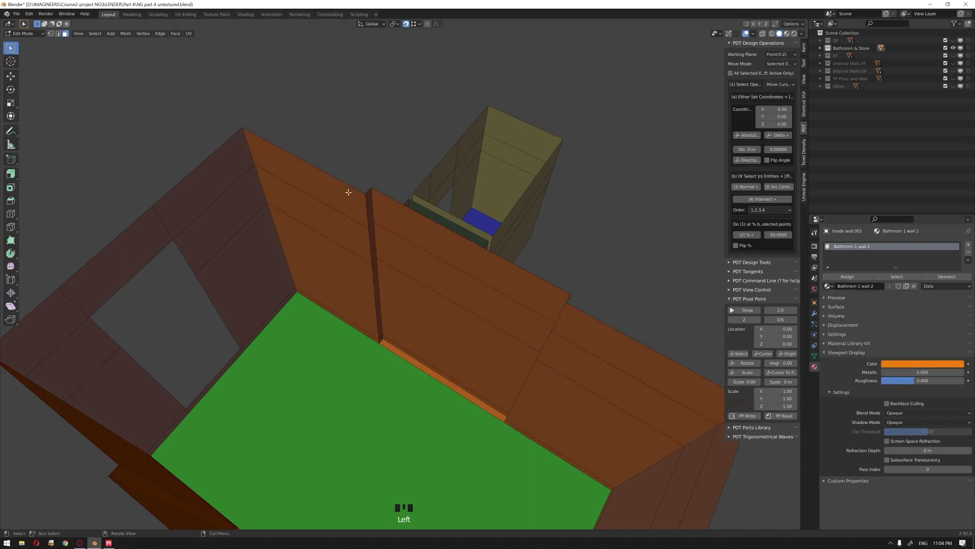
pyautogui.click(440, 287)
pyautogui.click(432, 303)
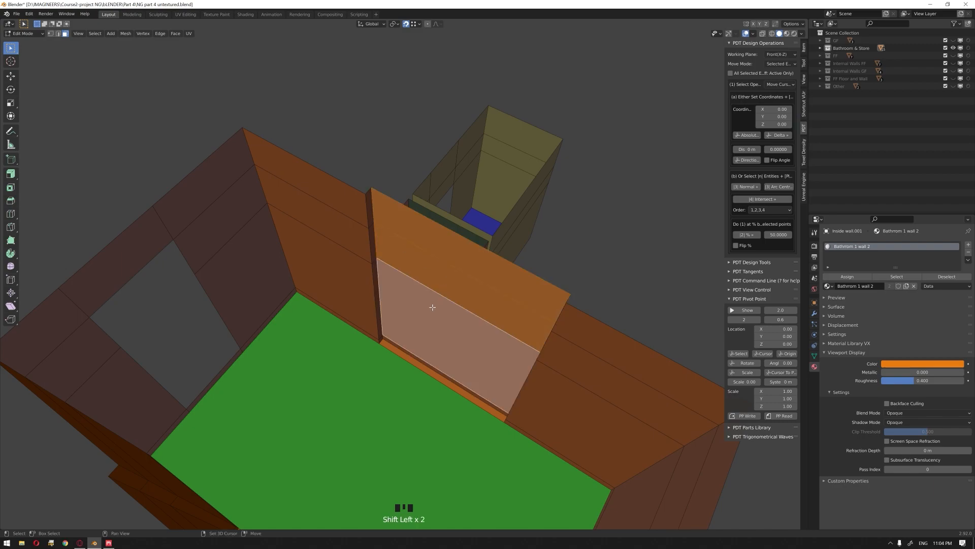
pyautogui.scroll(2, 433, 377)
pyautogui.click(429, 380)
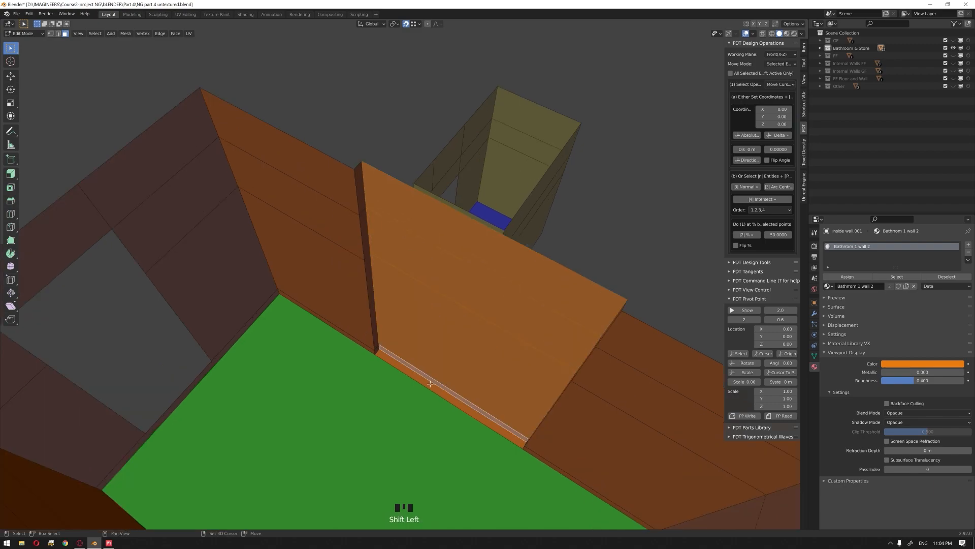
pyautogui.moveTo(414, 333); pyautogui.dragTo(431, 314, button='middle')
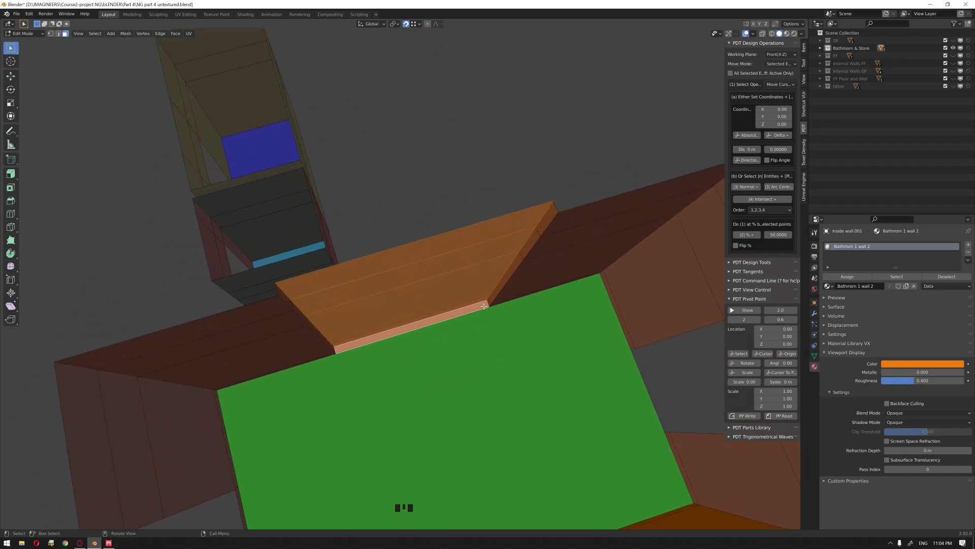
pyautogui.press('p')
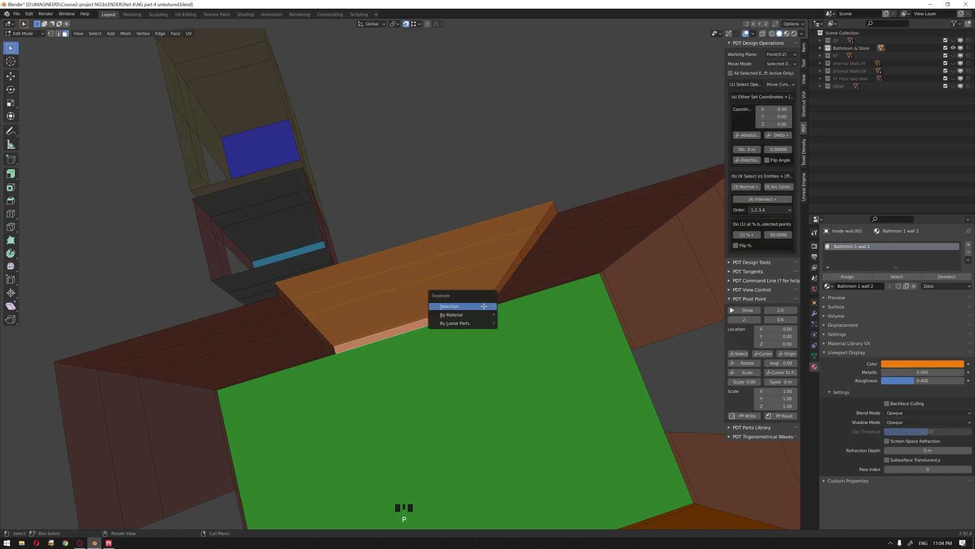
pyautogui.click(484, 308)
pyautogui.press('Tab')
# Replace the separated recess panel's Bathroom 1 wall 2 material with Bathroom.
pyautogui.doubleClick(413, 293)
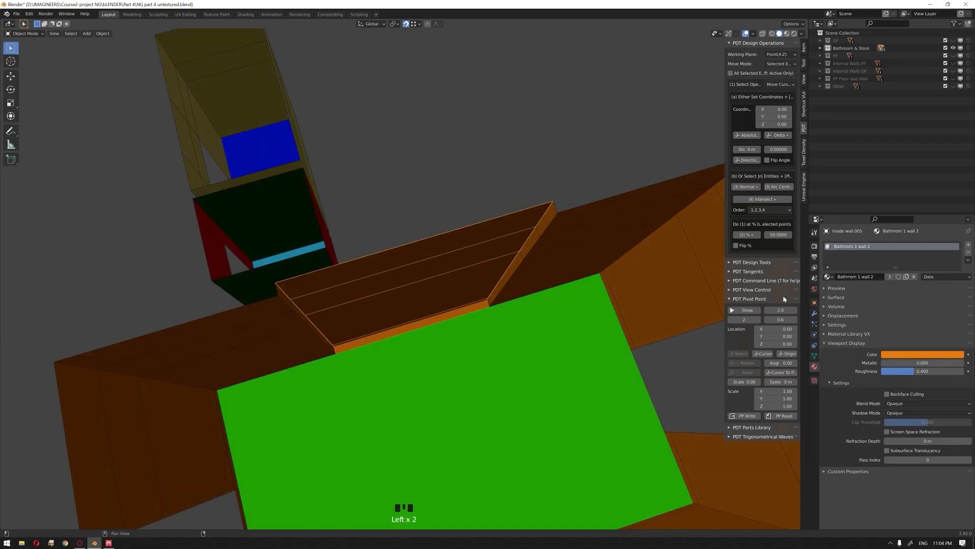
pyautogui.click(828, 276)
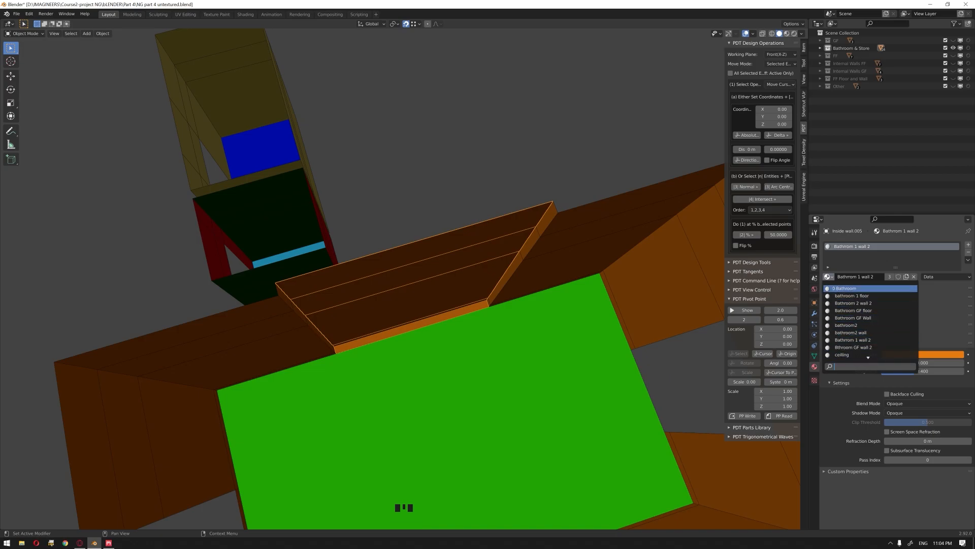
pyautogui.click(863, 288)
pyautogui.click(376, 193)
# Apply the Mirror modifier on the purple recess panels.
pyautogui.scroll(-4, 376, 193)
pyautogui.moveTo(375, 193); pyautogui.dragTo(408, 281, button='middle')
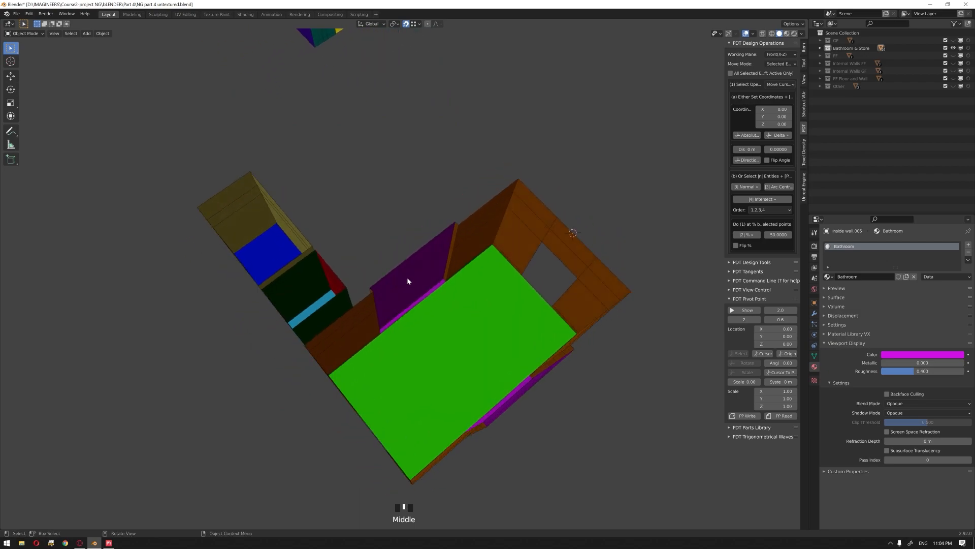
pyautogui.click(408, 280)
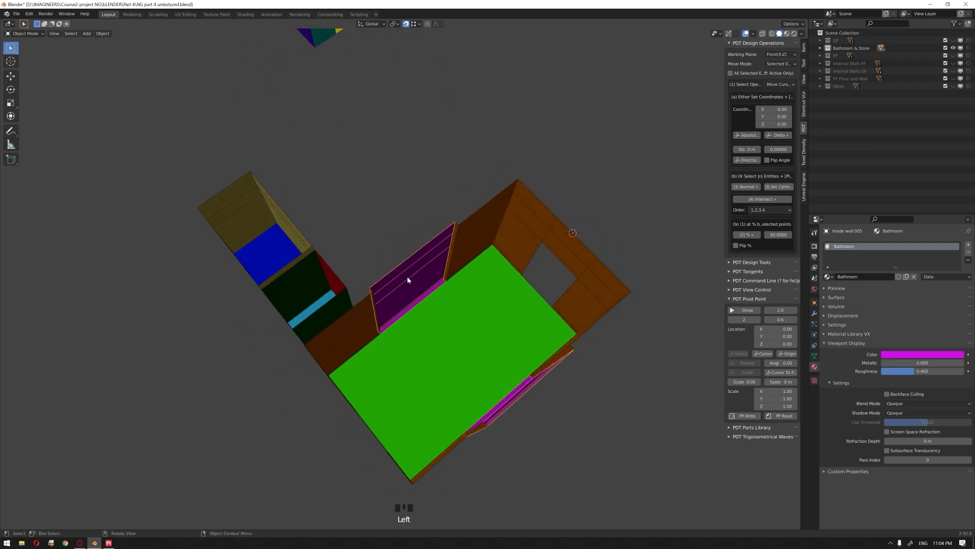
pyautogui.click(815, 314)
pyautogui.scroll(2, 418, 281)
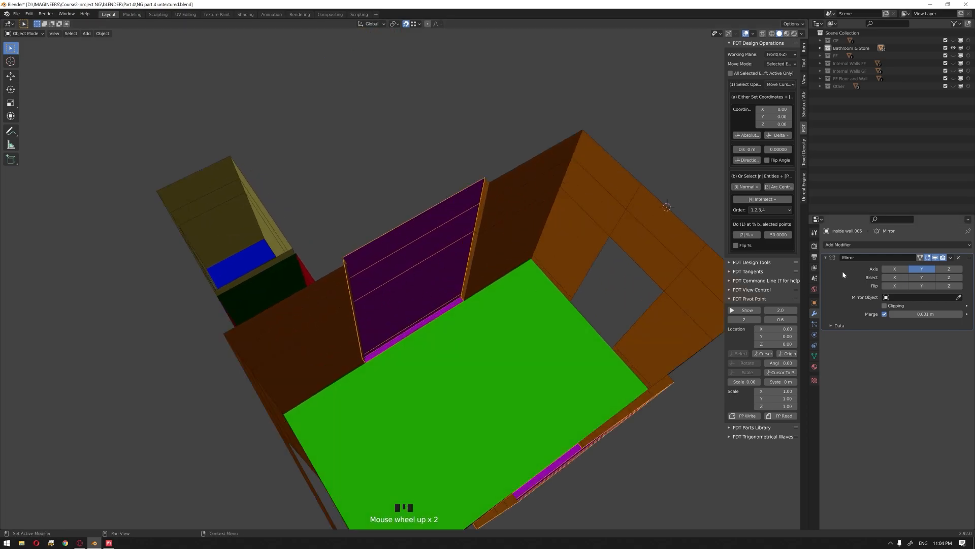
pyautogui.click(950, 258)
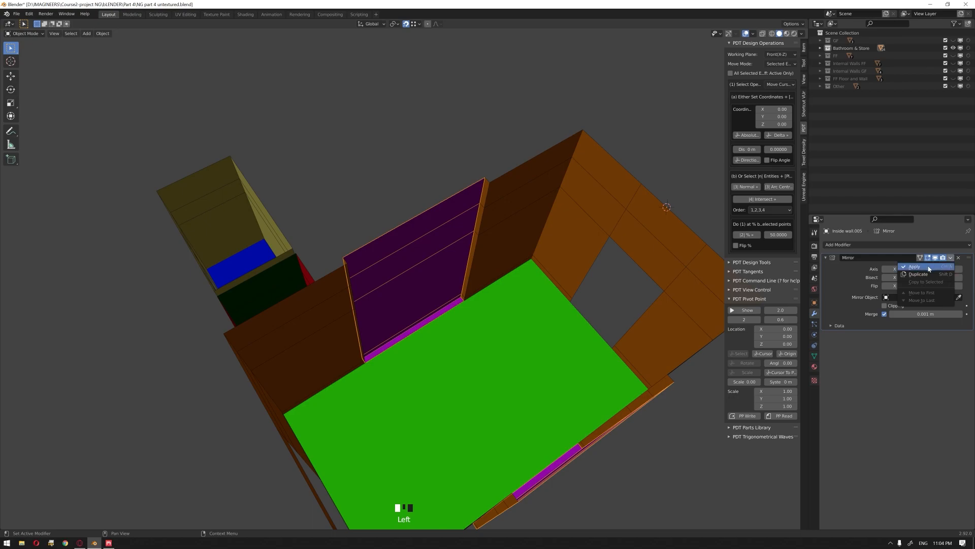
pyautogui.click(929, 268)
# Add two horizontal loop cuts across the lower part of the purple recess panel and scale them to 0.4 along Z.
pyautogui.moveTo(496, 113); pyautogui.dragTo(481, 323, button='middle')
pyautogui.click(362, 316)
pyautogui.moveTo(362, 316); pyautogui.dragTo(399, 308, button='middle')
pyautogui.press('Tab')
pyautogui.press('2')
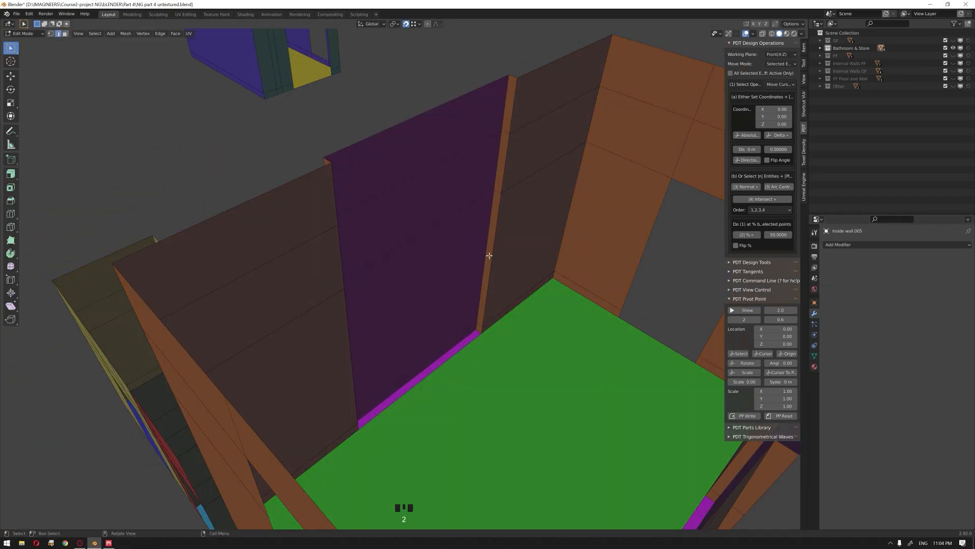
pyautogui.hotkey('ctrl', 'r')
pyautogui.scroll(1, 485, 251)
pyautogui.click(485, 251)
pyautogui.rightClick(485, 251)
pyautogui.press('s')
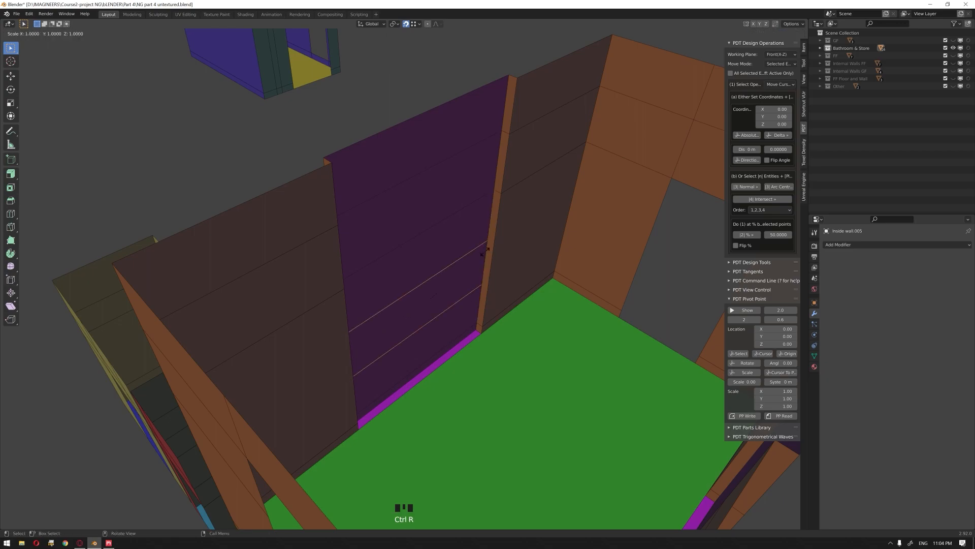
pyautogui.press('z')
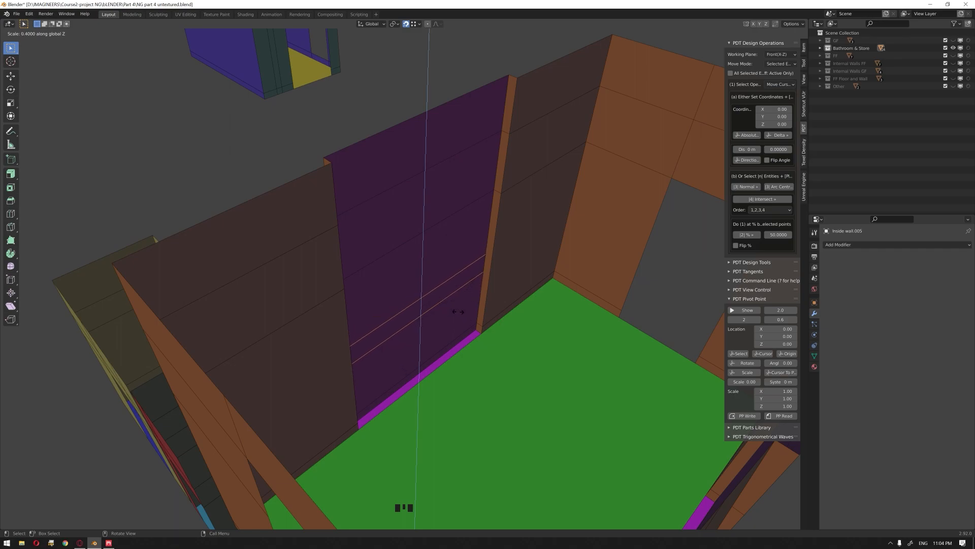
pyautogui.click(449, 319)
# Add two vertical loop cuts to the purple recess panel and scale them outward along X towards the panel's side edges.
pyautogui.scroll(2, 447, 327)
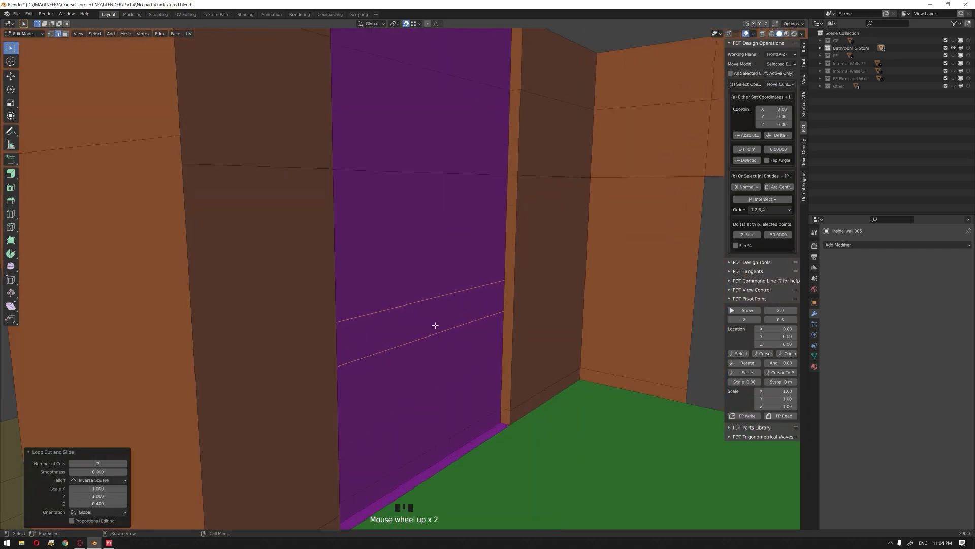
pyautogui.moveTo(436, 326); pyautogui.dragTo(396, 329, button='middle')
pyautogui.scroll(1, 428, 327)
pyautogui.click(399, 319)
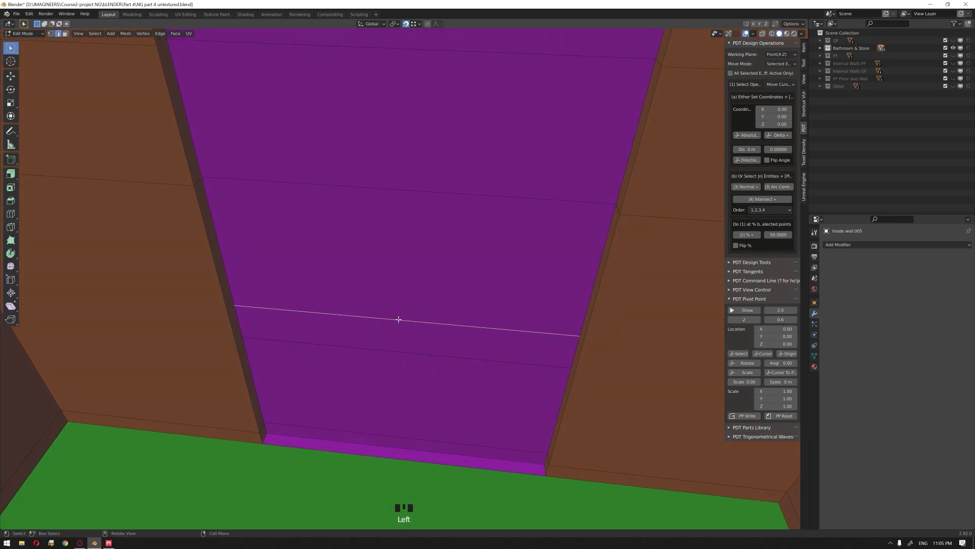
pyautogui.hotkey('ctrl', 'r')
pyautogui.scroll(1, 398, 319)
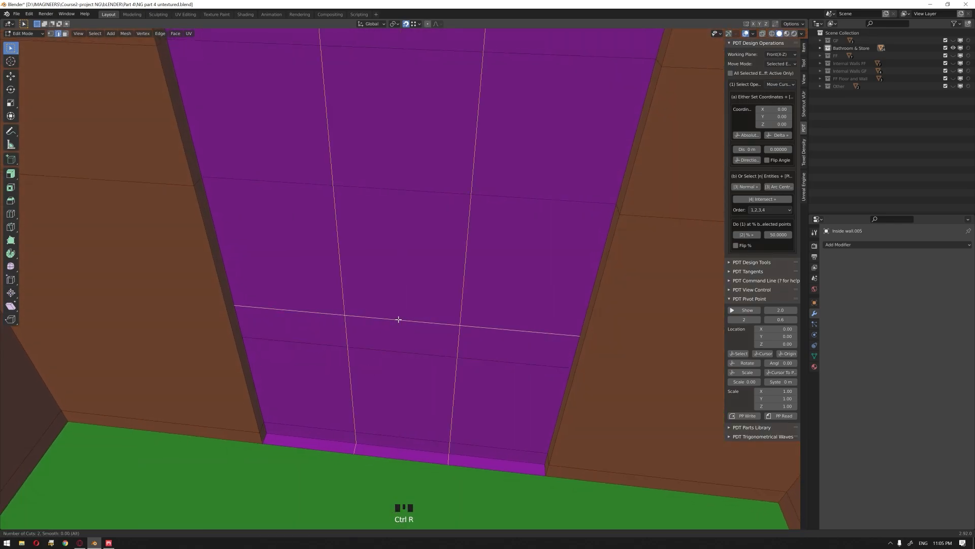
pyautogui.click(398, 320)
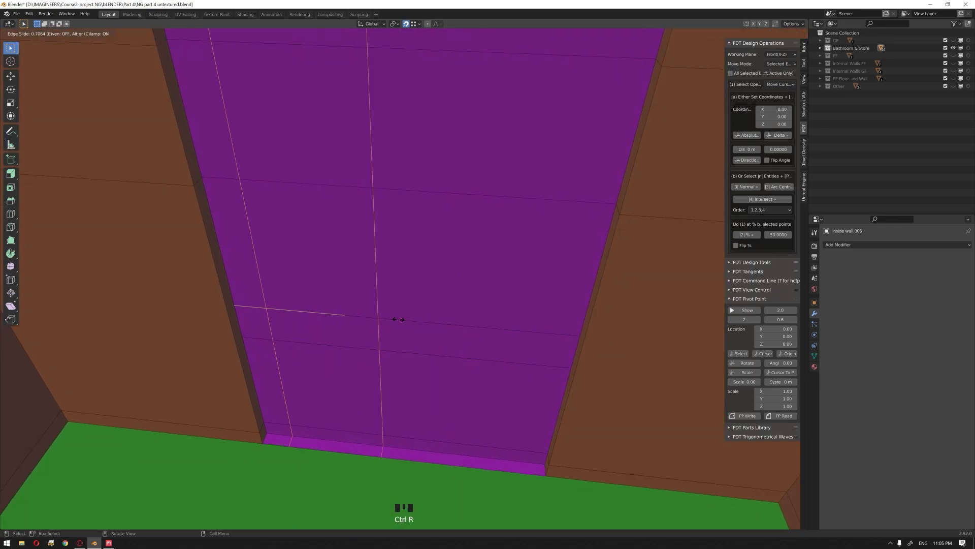
pyautogui.rightClick(433, 296)
pyautogui.press('s')
pyautogui.press('x')
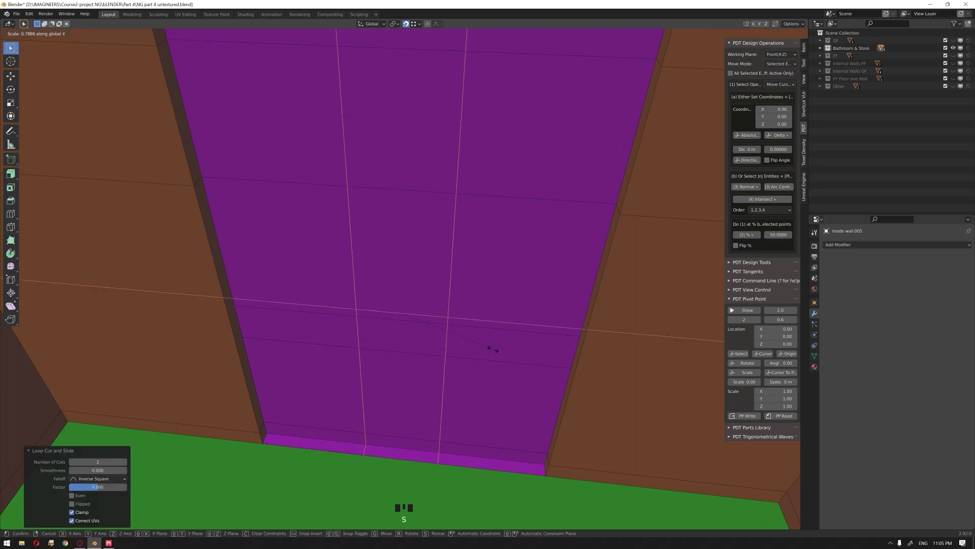
pyautogui.click(671, 349)
# Extrude the narrow face between the loop cuts -0.1 m along Y to form a niche in the purple panel.
pyautogui.moveTo(426, 349); pyautogui.dragTo(399, 319, button='middle')
pyautogui.press('3')
pyautogui.click(391, 271)
pyautogui.press('e')
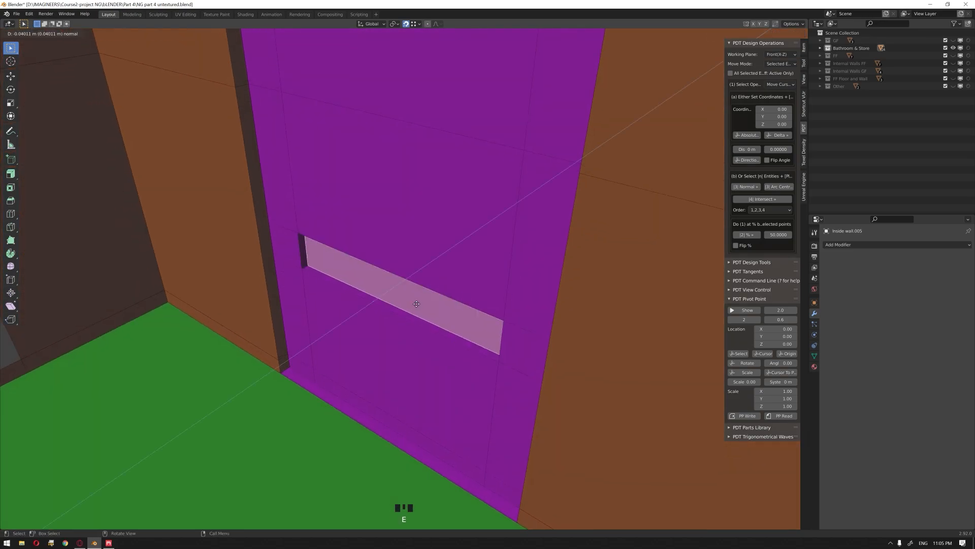
pyautogui.write('y')
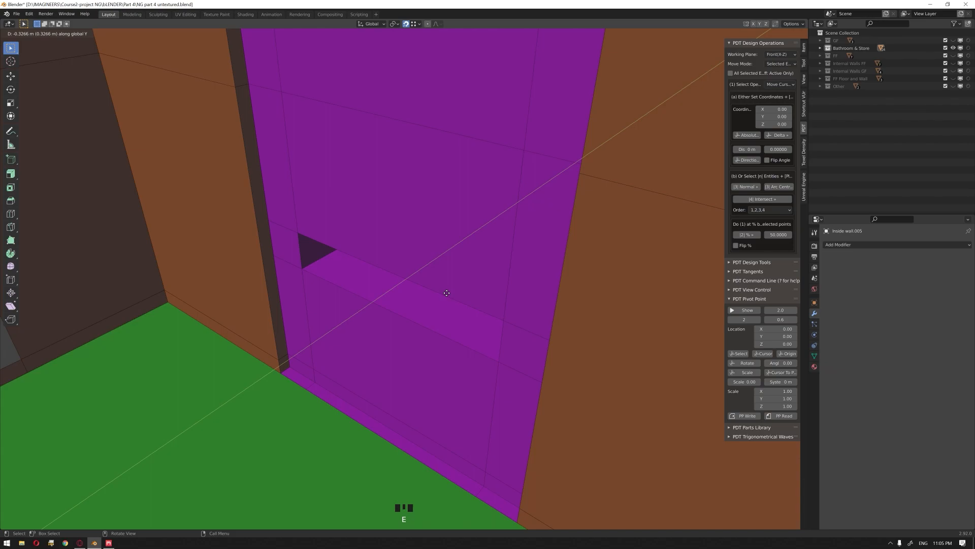
pyautogui.write('-0.1')
pyautogui.press('Return')
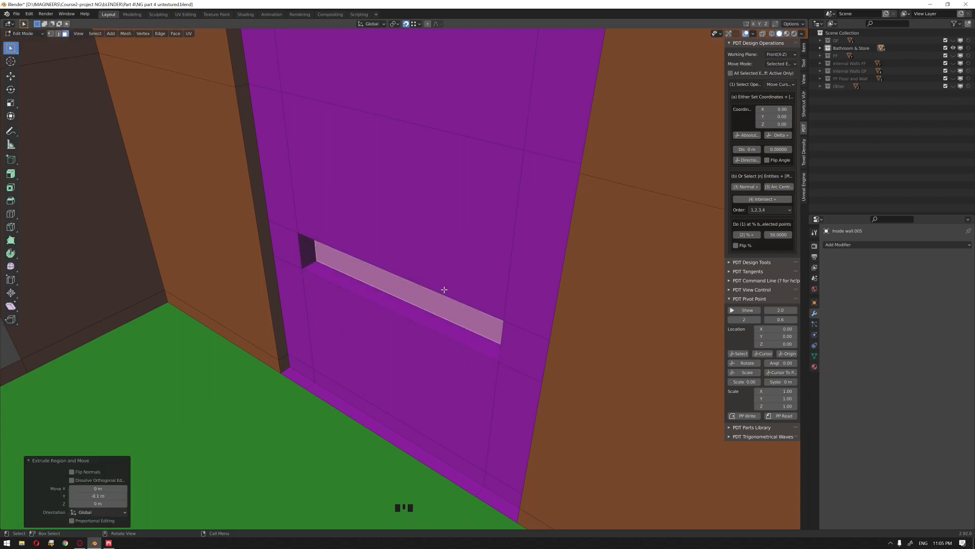
# Finish editing the purple panel and reveal all hidden objects of the bathrooms and store.
pyautogui.scroll(-2, 450, 306)
pyautogui.scroll(-6, 459, 315)
pyautogui.moveTo(511, 276); pyautogui.dragTo(420, 307, button='middle')
pyautogui.press('Tab')
pyautogui.click(495, 304)
pyautogui.scroll(-2, 356, 361)
pyautogui.moveTo(355, 361); pyautogui.dragTo(264, 337, button='middle')
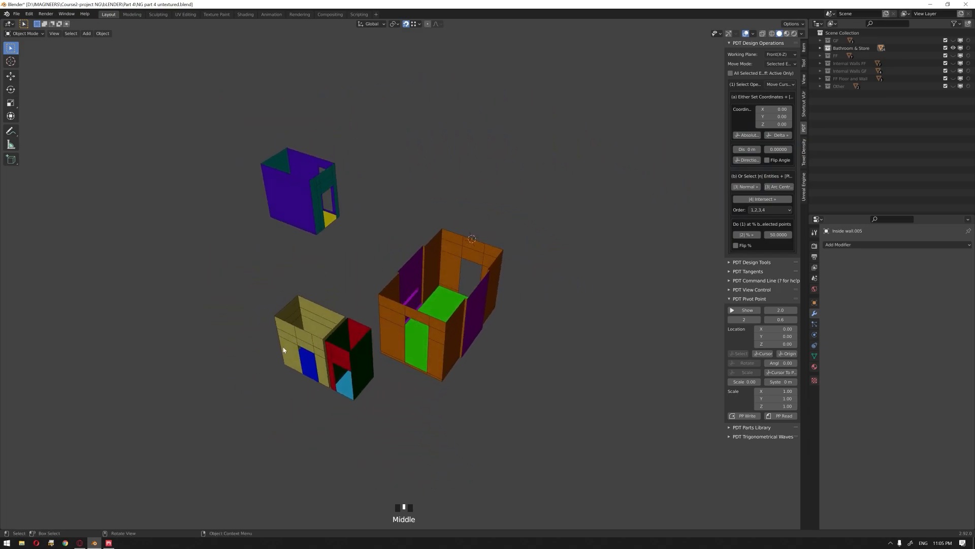
pyautogui.click(453, 172)
pyautogui.click(516, 178)
pyautogui.hotkey('alt', 'h')
pyautogui.moveTo(505, 212); pyautogui.dragTo(476, 237, button='middle')
pyautogui.click(510, 197)
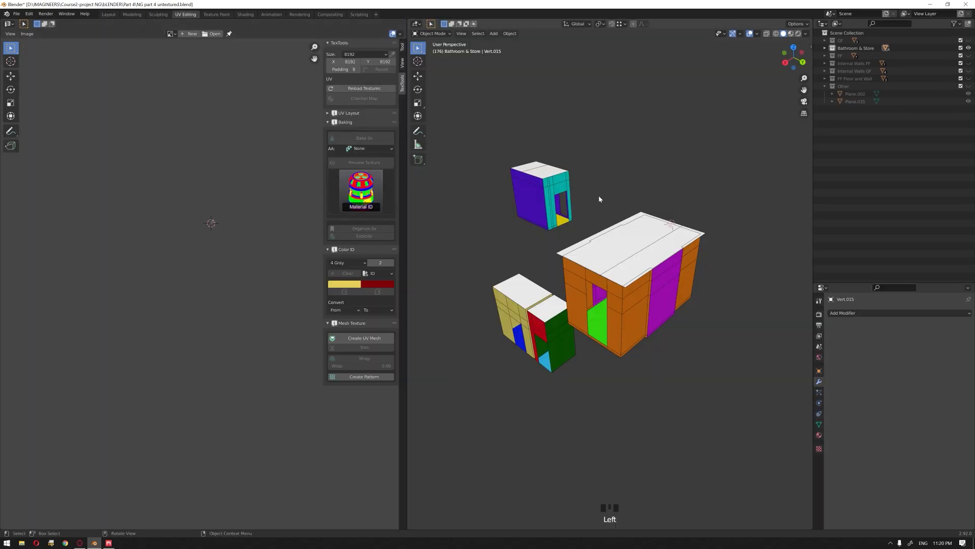
# Create a new blank image named Bathroom 8K at 8192 × 8192 px in the UV editor.
pyautogui.moveTo(599, 195); pyautogui.dragTo(618, 191, button='middle')
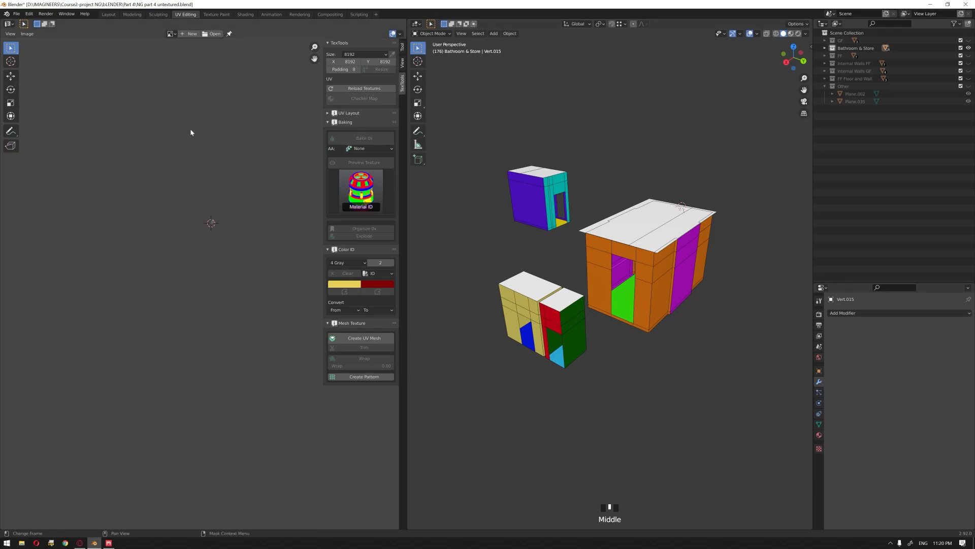
pyautogui.click(190, 33)
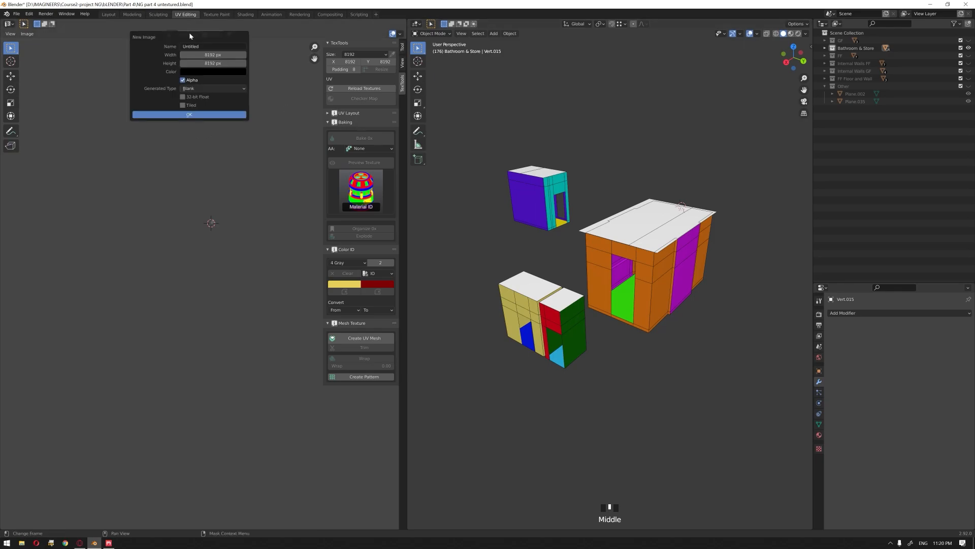
pyautogui.click(202, 47)
pyautogui.press('Return')
pyautogui.click(209, 54)
pyautogui.press('Return')
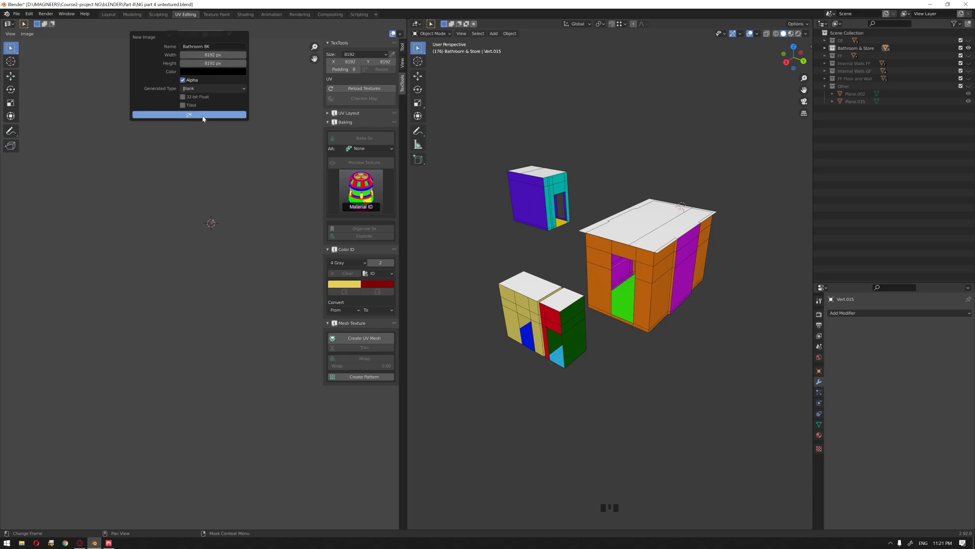
pyautogui.click(201, 116)
# Select all faces of all the bathroom and store objects and unwrap them with Smart UV Project.
pyautogui.scroll(3, 200, 203)
pyautogui.moveTo(250, 204); pyautogui.dragTo(216, 315, button='middle')
pyautogui.click(605, 219)
pyautogui.click(606, 179)
pyautogui.press('a')
pyautogui.press('Tab')
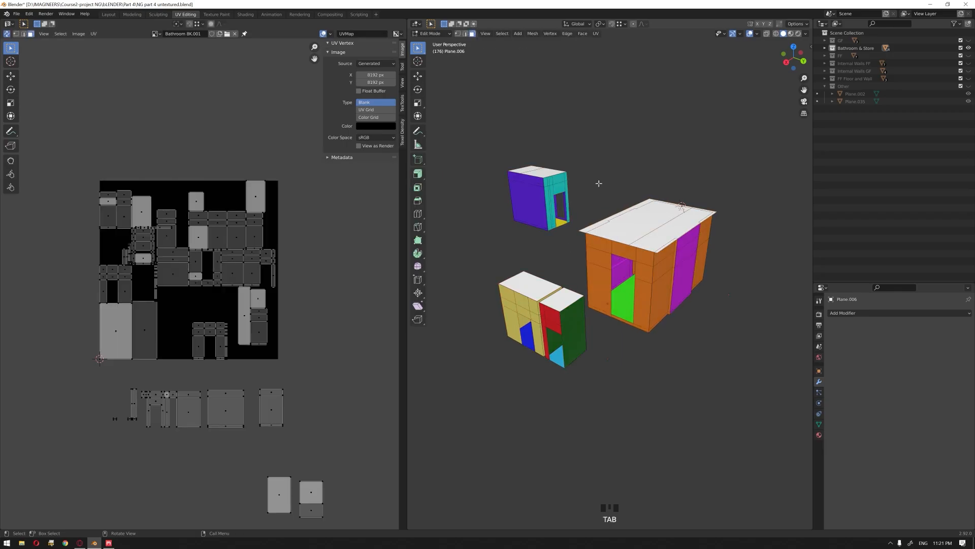
pyautogui.press('a')
pyautogui.rightClick(607, 235)
pyautogui.moveTo(606, 170); pyautogui.dragTo(598, 157, button='middle')
pyautogui.press('u')
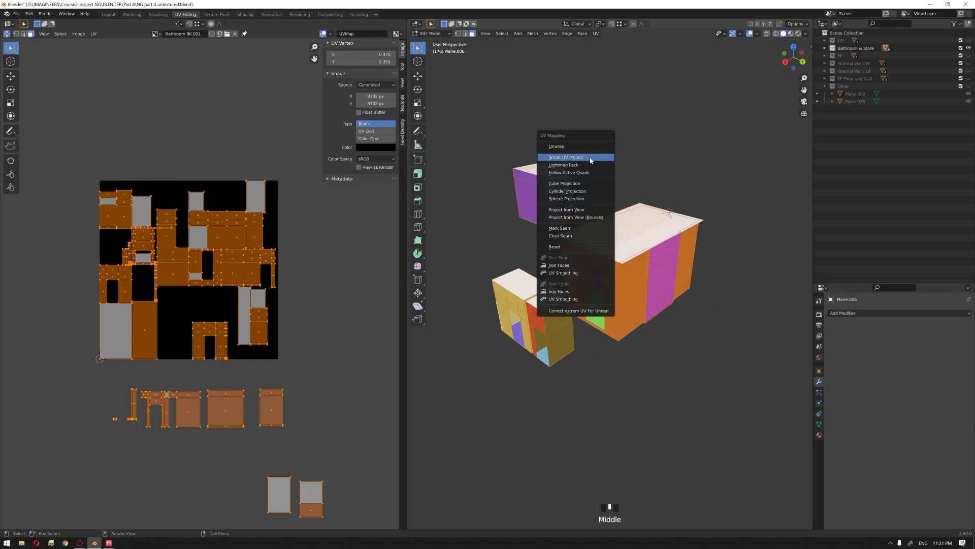
pyautogui.click(591, 158)
pyautogui.click(598, 218)
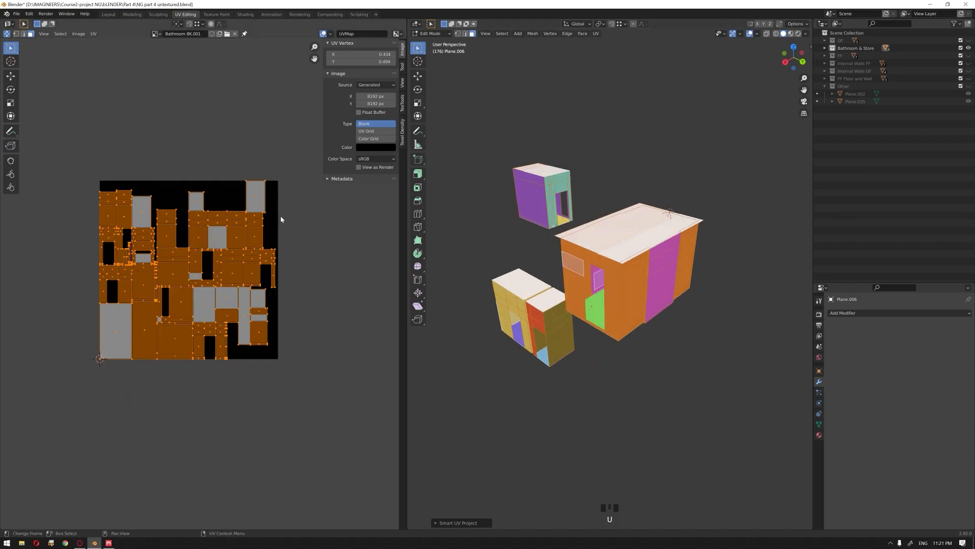
# Check which UV islands in the new layout belong to the largest bathroom's orange wall faces.
pyautogui.click(345, 245)
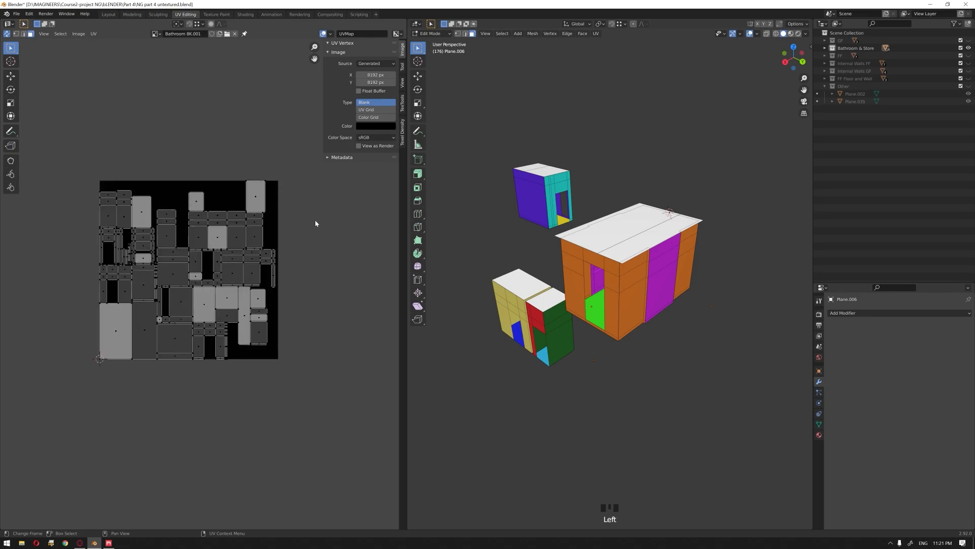
pyautogui.click(258, 191)
pyautogui.moveTo(503, 305); pyautogui.dragTo(587, 220, button='middle')
pyautogui.click(632, 183)
pyautogui.click(607, 295)
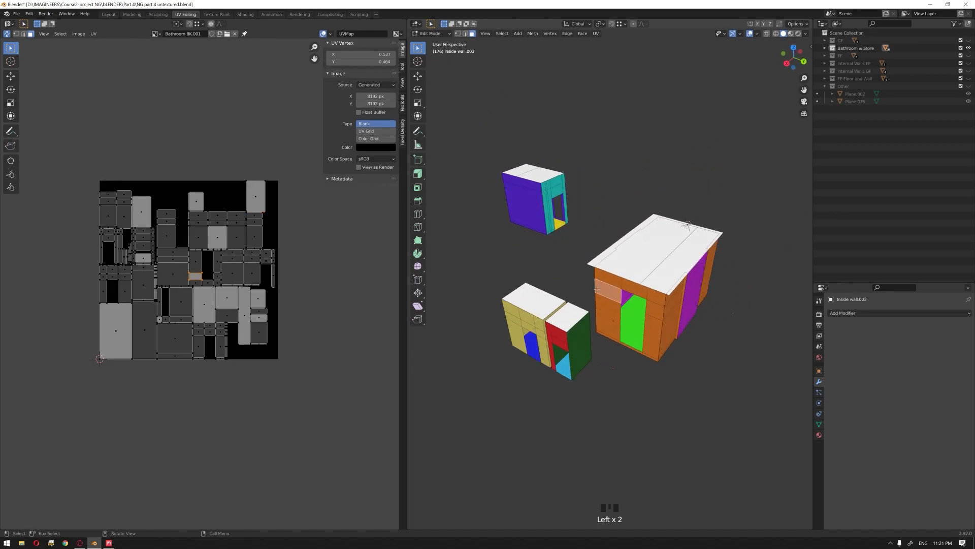
pyautogui.moveTo(613, 244); pyautogui.dragTo(589, 231, button='middle')
pyautogui.scroll(2, 585, 239)
# Select a starting face on each orange wall of the largest bathroom, going around the whole room.
pyautogui.click(602, 187)
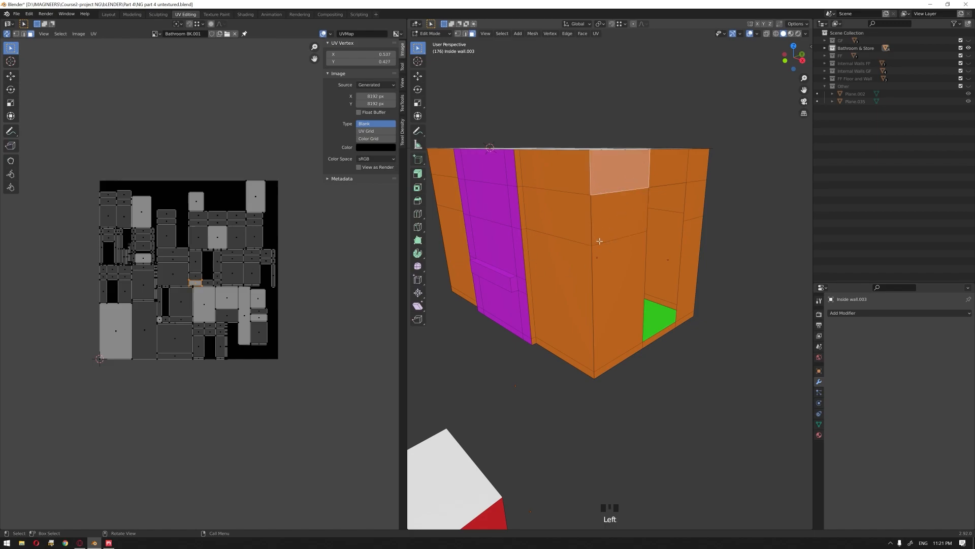
pyautogui.press('l')
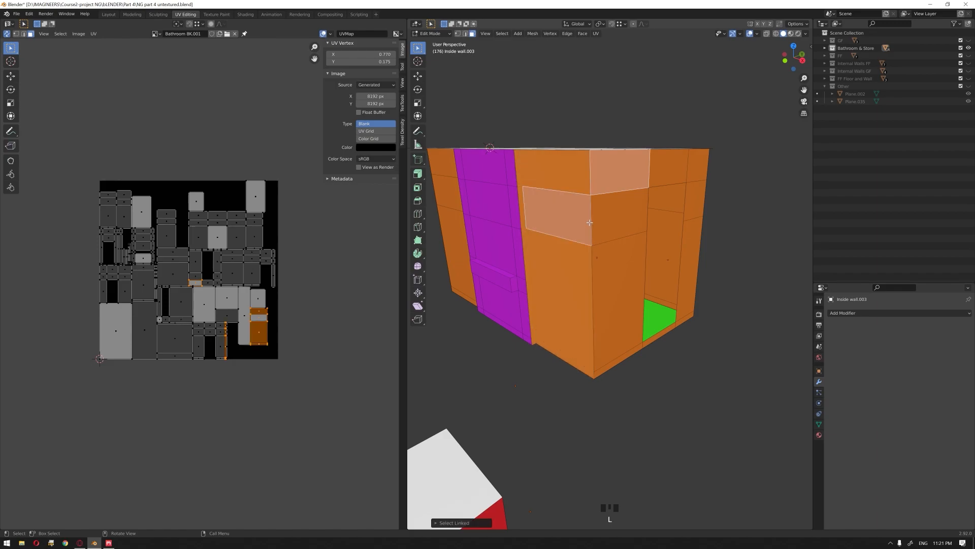
pyautogui.keyDown('ctrl'); pyautogui.click(621, 222); pyautogui.keyUp('ctrl')
pyautogui.keyDown('ctrl'); pyautogui.click(494, 268); pyautogui.keyUp('ctrl')
pyautogui.moveTo(494, 267); pyautogui.dragTo(597, 275, button='middle')
pyautogui.keyDown('ctrl'); pyautogui.click(765, 194); pyautogui.keyUp('ctrl')
pyautogui.moveTo(620, 237); pyautogui.dragTo(706, 236, button='middle')
pyautogui.keyDown('ctrl'); pyautogui.click(615, 171); pyautogui.keyUp('ctrl')
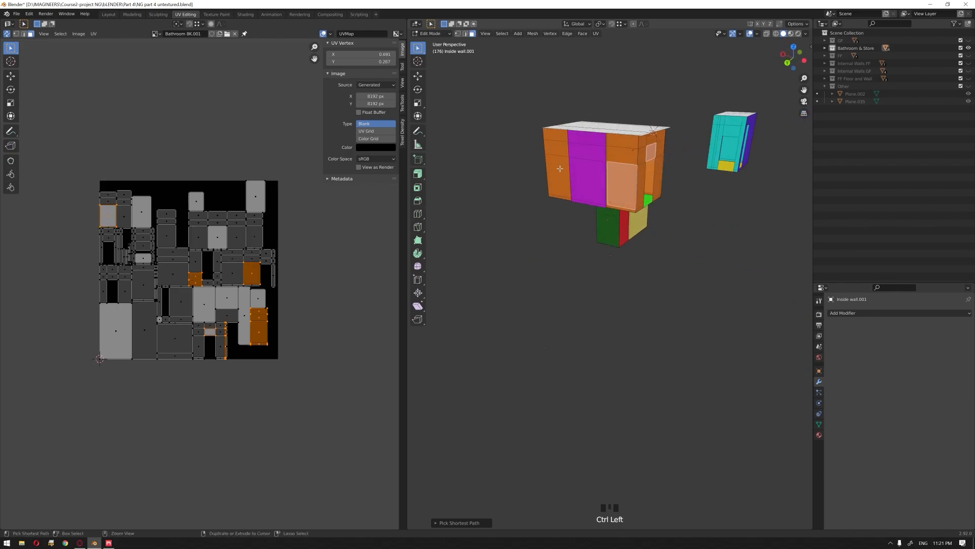
pyautogui.keyDown('ctrl'); pyautogui.click(558, 168); pyautogui.keyUp('ctrl')
pyautogui.press('l')
pyautogui.moveTo(643, 188); pyautogui.dragTo(578, 197, button='middle')
pyautogui.scroll(2, 578, 197)
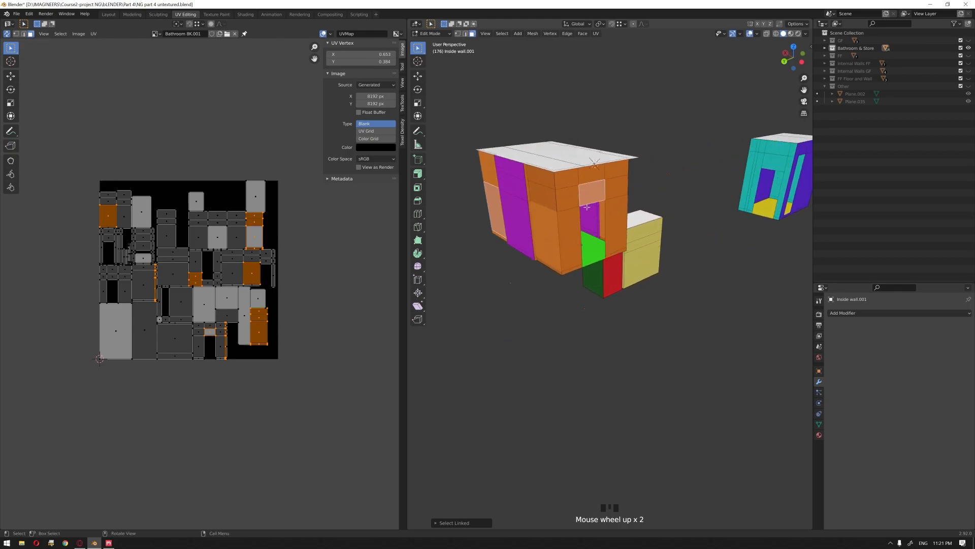
# Grow the selection until it covers all of the largest bathroom's orange wall faces.
pyautogui.press('ctrl')
pyautogui.press('ctrl+KP_Add')
pyautogui.press('ctrl+KP_Add')
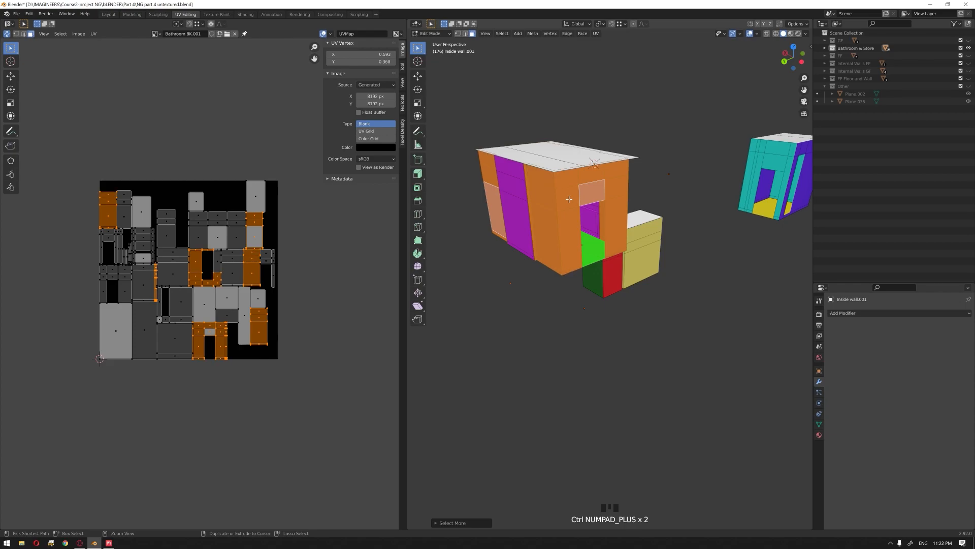
pyautogui.press('ctrl+KP_Add')
pyautogui.press('ctrl+KP_Add')
pyautogui.moveTo(569, 199); pyautogui.dragTo(364, 277, button='middle')
pyautogui.scroll(2, 554, 264)
pyautogui.scroll(2, 554, 264)
pyautogui.moveTo(232, 275); pyautogui.dragTo(234, 249, button='middle')
pyautogui.scroll(2, 233, 247)
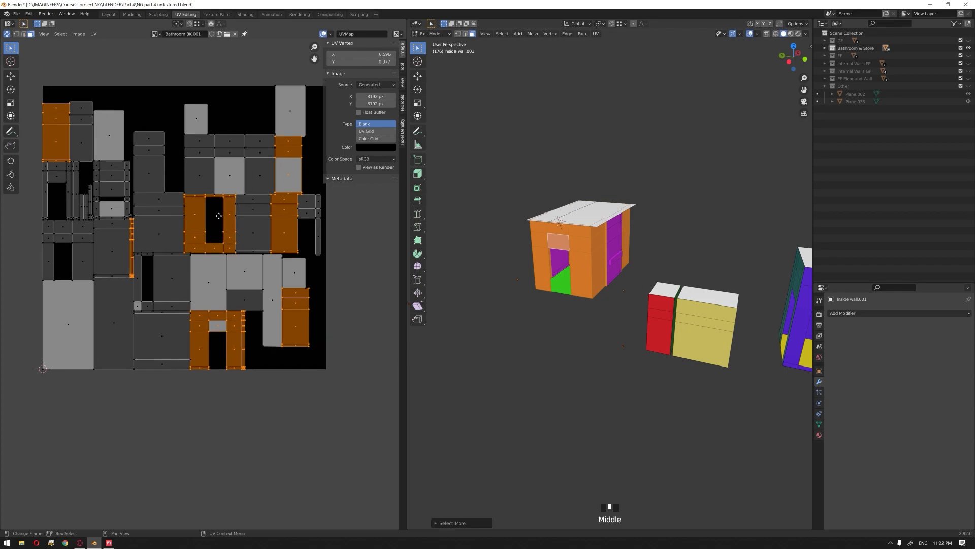
# Move the UV islands of the orange walls about 1.1 units down, out of the Bathroom 8K image, and deselect them.
pyautogui.moveTo(217, 209); pyautogui.dragTo(220, 270, button='middle')
pyautogui.scroll(-2, 189, 225)
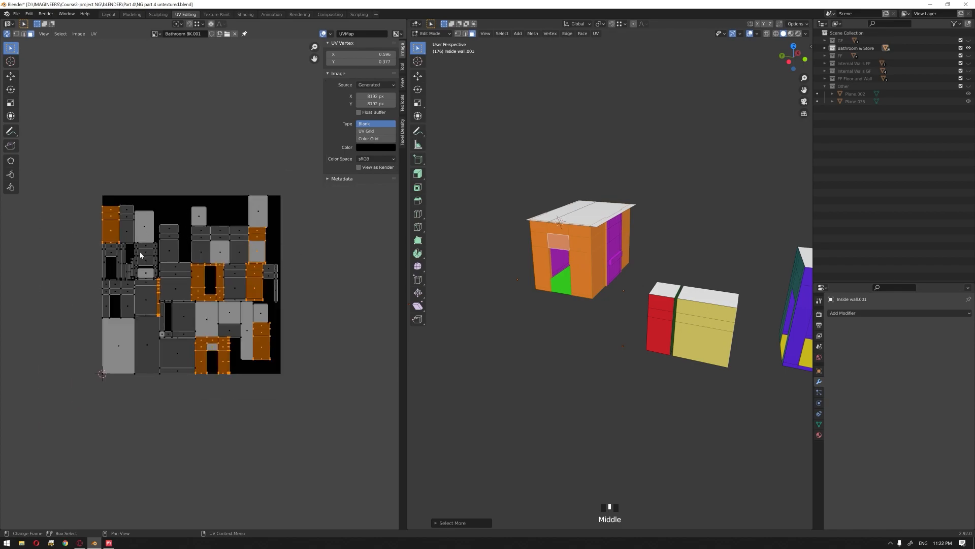
pyautogui.moveTo(216, 305); pyautogui.dragTo(219, 262, button='middle')
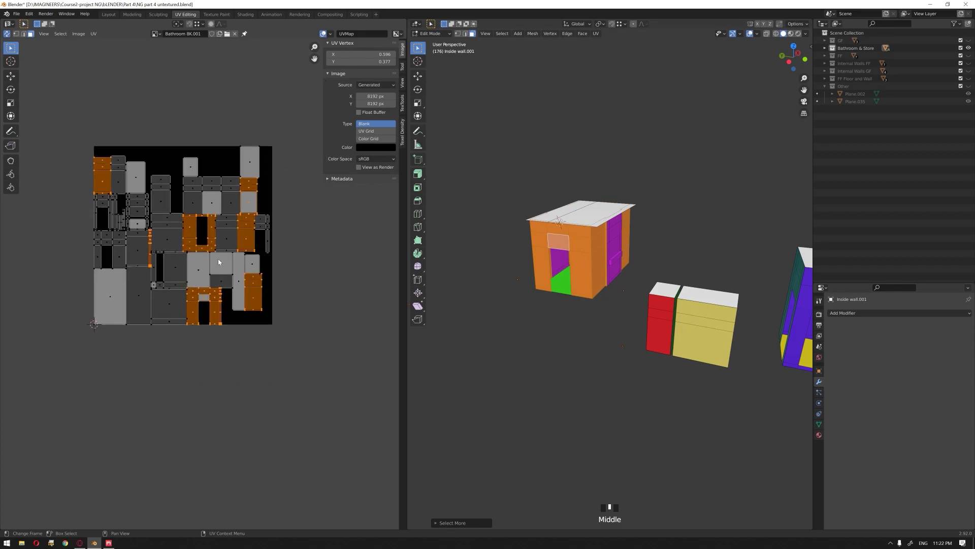
pyautogui.press('g')
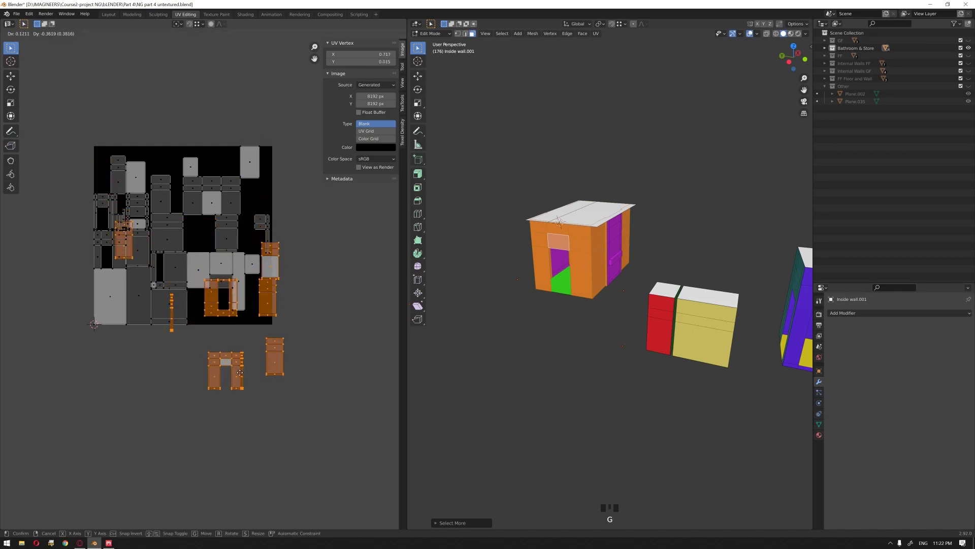
pyautogui.click(237, 497)
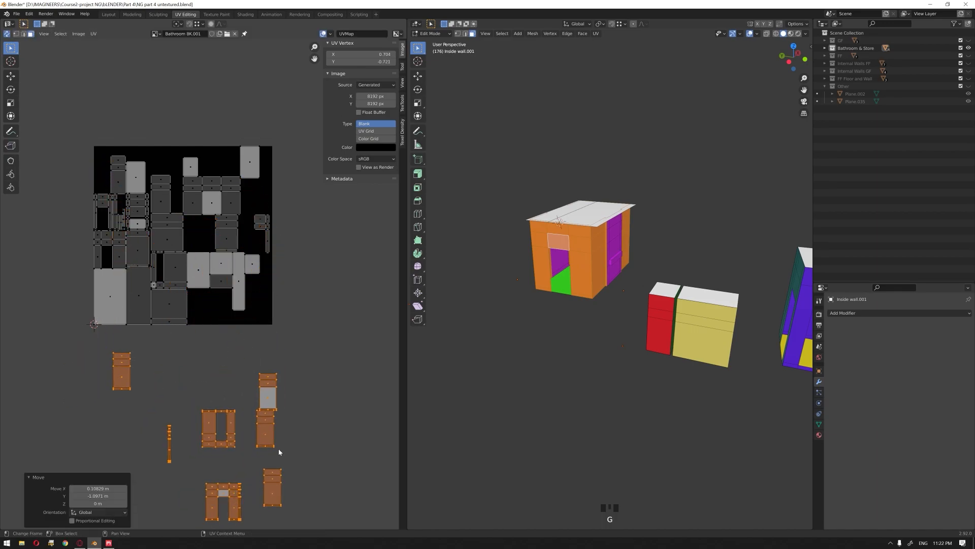
pyautogui.moveTo(279, 449); pyautogui.dragTo(302, 407, button='middle')
pyautogui.click(298, 326)
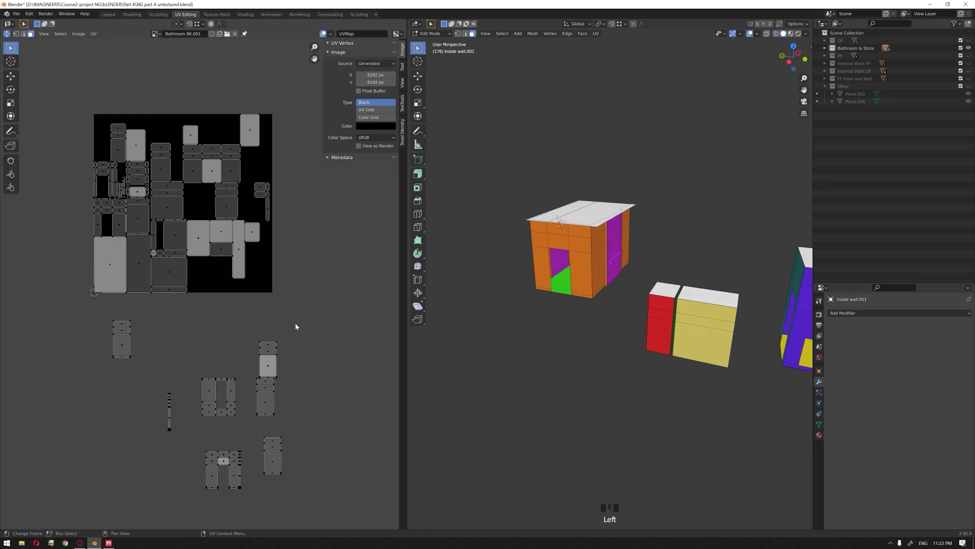
# Switch to Quixel Mixer and examine how the wall tiles run across the corners of the bathroom.
pyautogui.scroll(2, 215, 367)
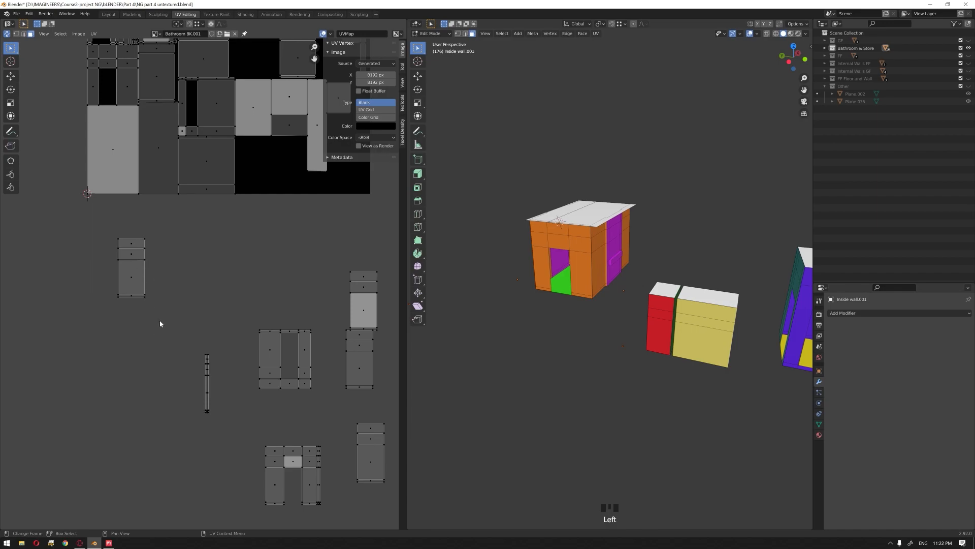
pyautogui.click(109, 543)
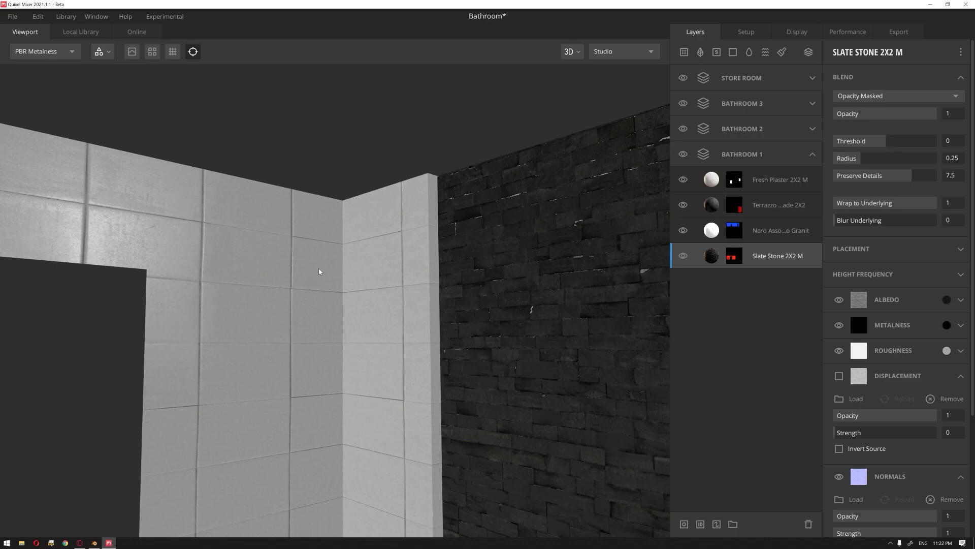
pyautogui.moveTo(338, 256); pyautogui.dragTo(356, 271, button='right')
pyautogui.moveTo(355, 232); pyautogui.dragTo(348, 242, button='right')
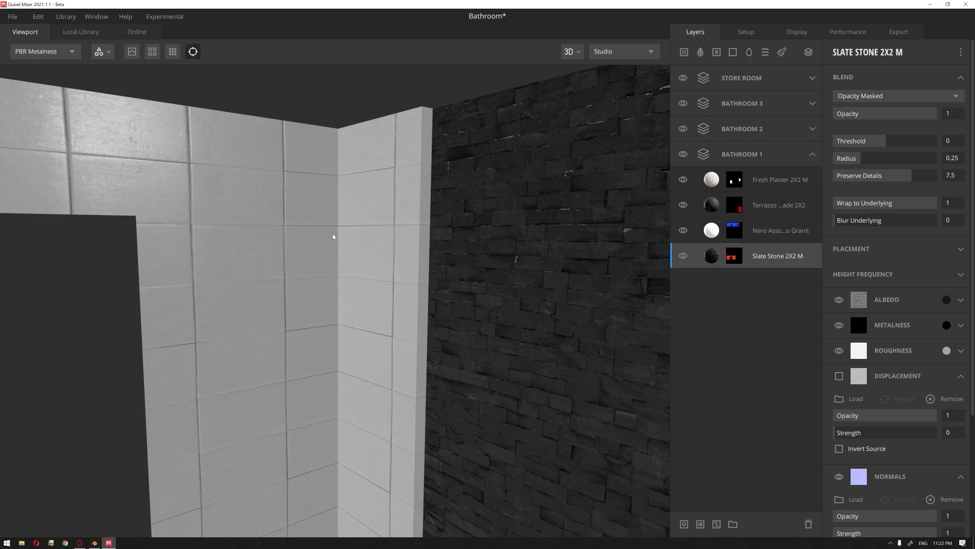
# Return to Blender and select the separate rectangular wall island below the image to locate its wall on the largest bathroom.
pyautogui.hotkey('alt', 'Tab')
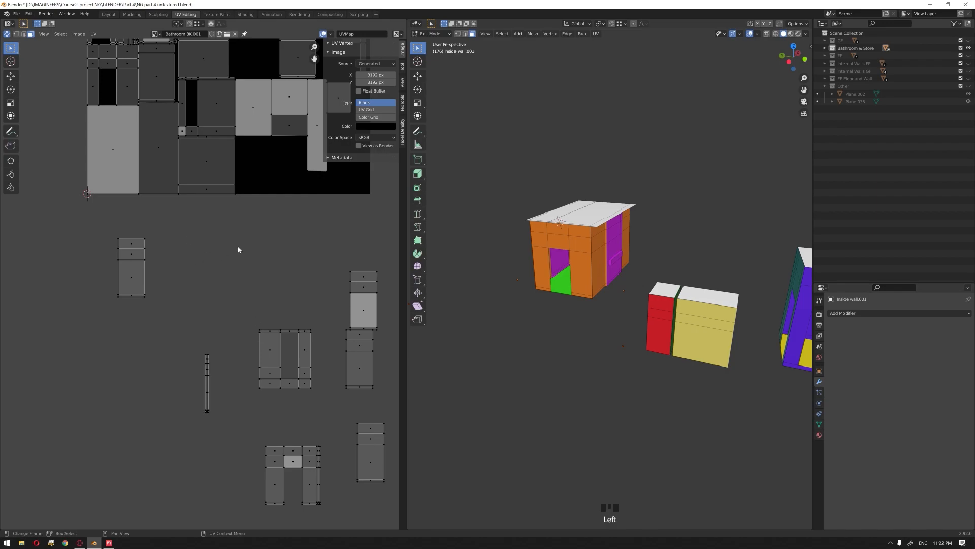
pyautogui.scroll(-3, 238, 249)
pyautogui.moveTo(225, 304); pyautogui.dragTo(224, 342, button='middle')
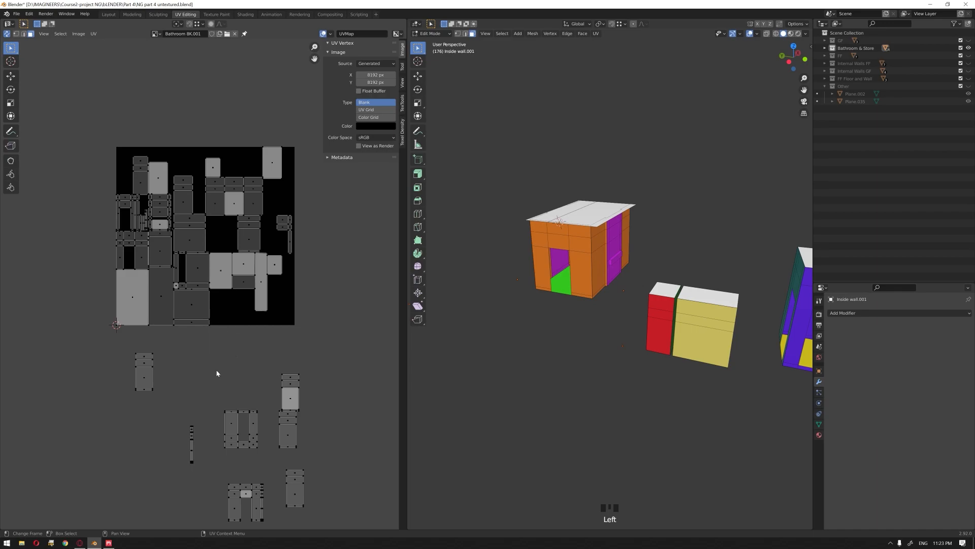
pyautogui.moveTo(216, 373); pyautogui.dragTo(214, 331, button='middle')
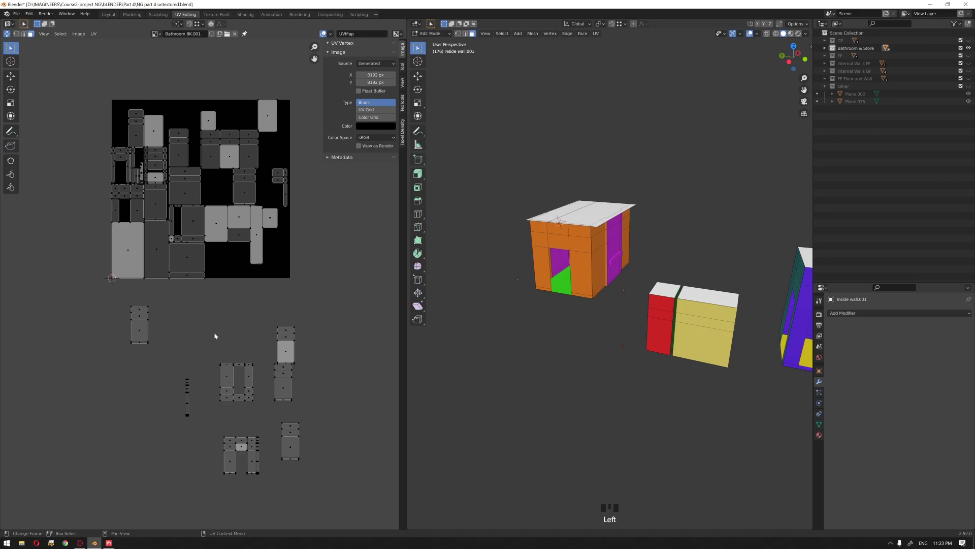
pyautogui.scroll(2, 221, 363)
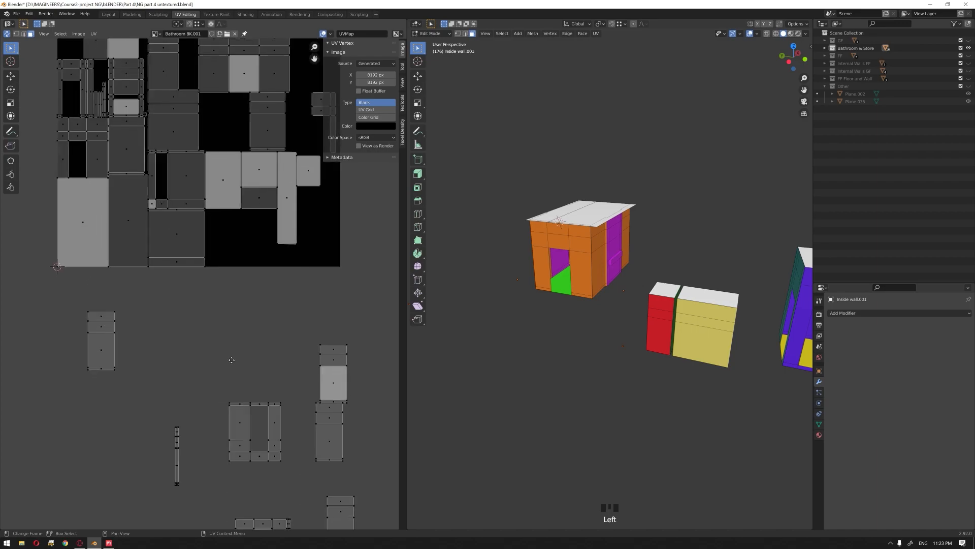
pyautogui.scroll(-2, 227, 304)
pyautogui.scroll(2, 212, 333)
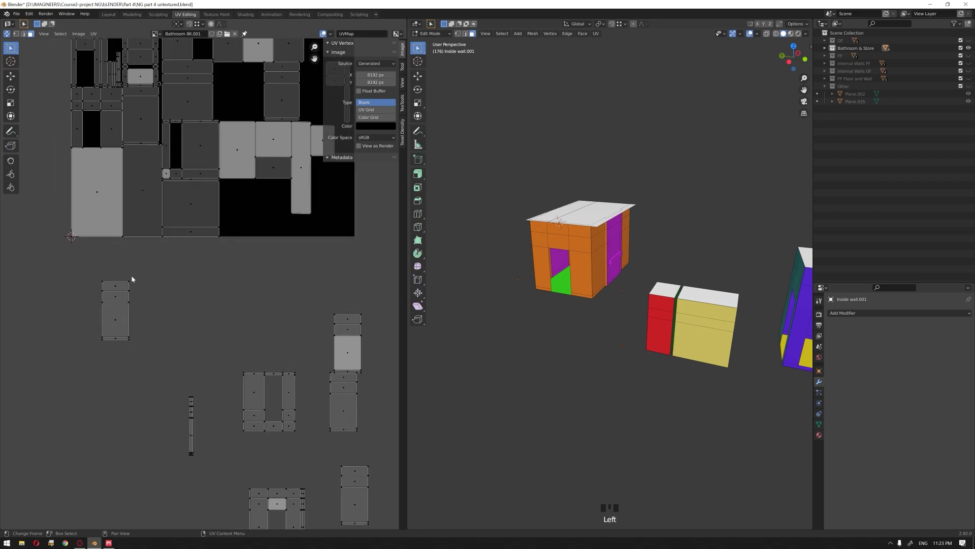
pyautogui.click(116, 310)
pyautogui.moveTo(491, 256)
pyautogui.mouseDown(button='middle')
pyautogui.moveTo(681, 235)
pyautogui.moveTo(580, 280)
pyautogui.moveTo(653, 227)
pyautogui.moveTo(546, 243)
pyautogui.moveTo(557, 227)
pyautogui.moveTo(556, 257)
pyautogui.moveTo(474, 266)
pyautogui.moveTo(456, 253)
pyautogui.moveTo(479, 253)
pyautogui.mouseUp(button='middle')
pyautogui.scroll(5, 581, 280)
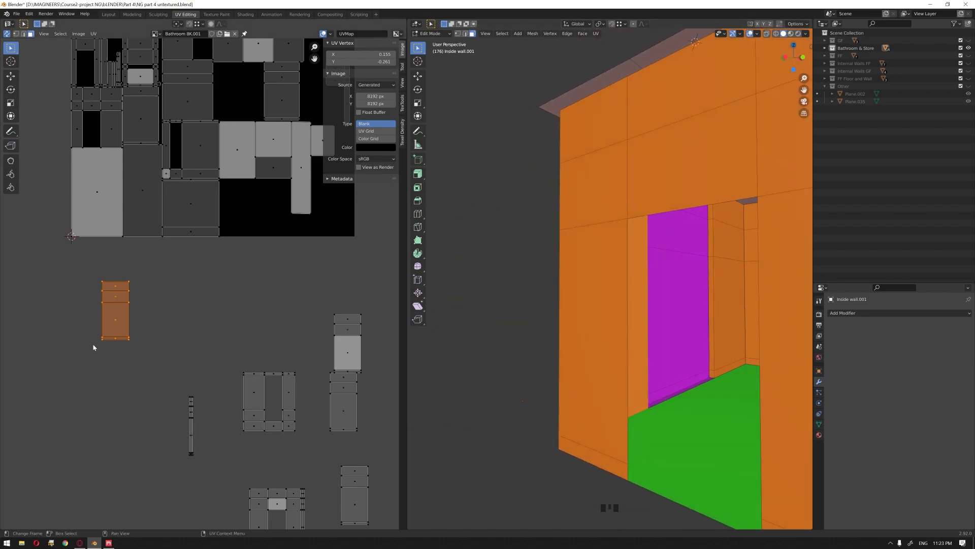
pyautogui.moveTo(582, 318); pyautogui.dragTo(670, 318, button='middle')
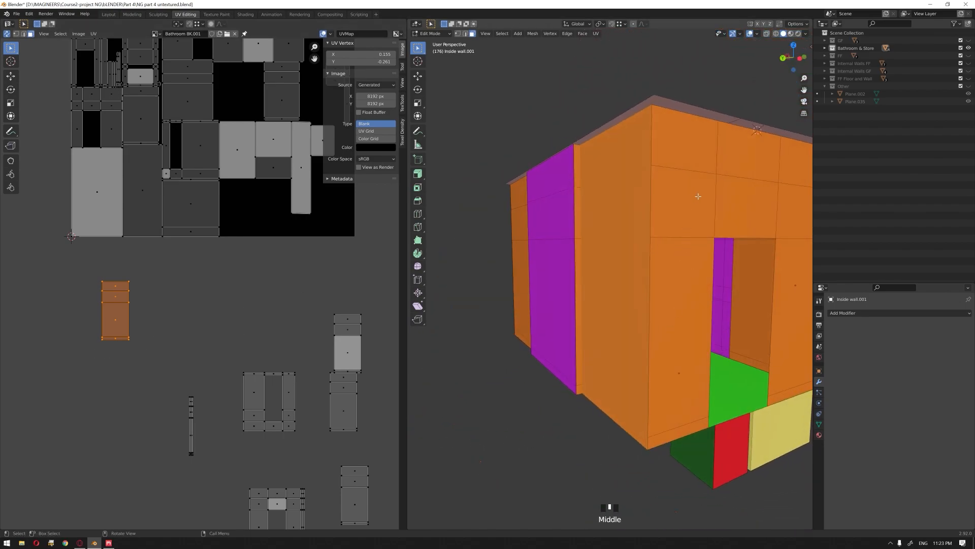
# Select the orange wall with the door opening by growing the selection from one of its faces.
pyautogui.click(698, 196)
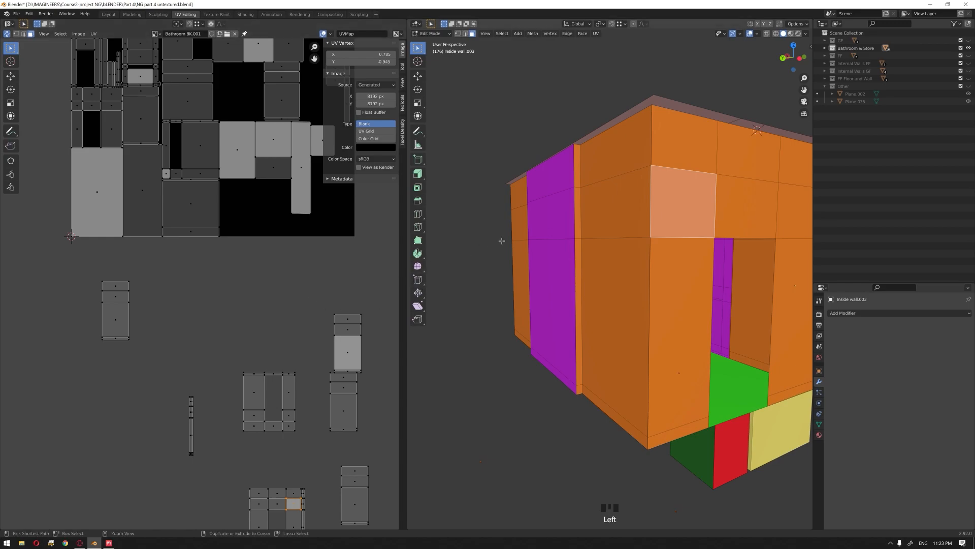
pyautogui.press('ctrl+KP_Add')
pyautogui.press('ctrl+KP_Add')
pyautogui.press('ctrl+KP_Add')
pyautogui.press('ctrl+KP_Add')
pyautogui.press('ctrl+KP_Add')
pyautogui.press('ctrl+KP_Add')
# Move the door wall's UV island beside the separate rectangular wall island, leaving a small gap between them.
pyautogui.moveTo(237, 394); pyautogui.dragTo(237, 332, button='middle')
pyautogui.press('g')
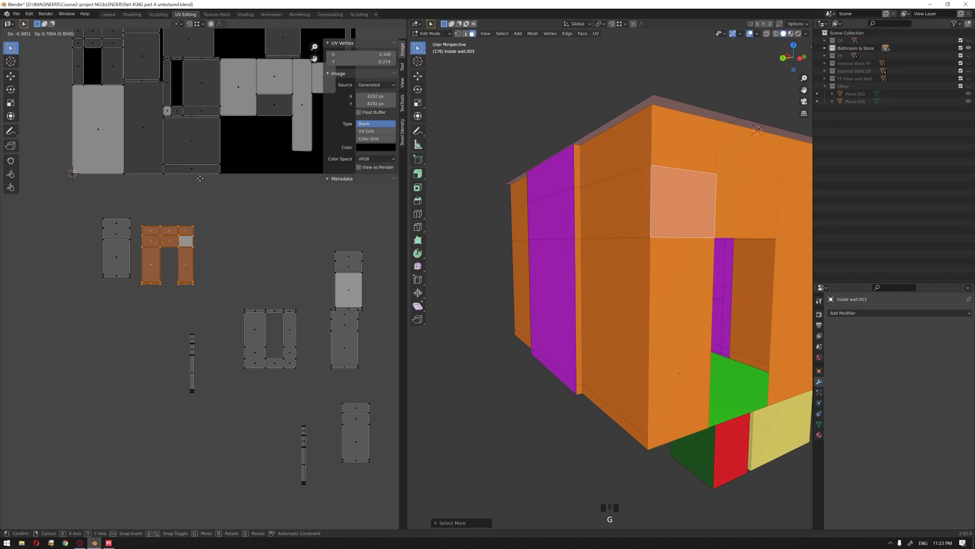
pyautogui.click(201, 184)
pyautogui.scroll(3, 202, 184)
pyautogui.scroll(3, 268, 305)
pyautogui.moveTo(115, 227); pyautogui.dragTo(154, 296, button='middle')
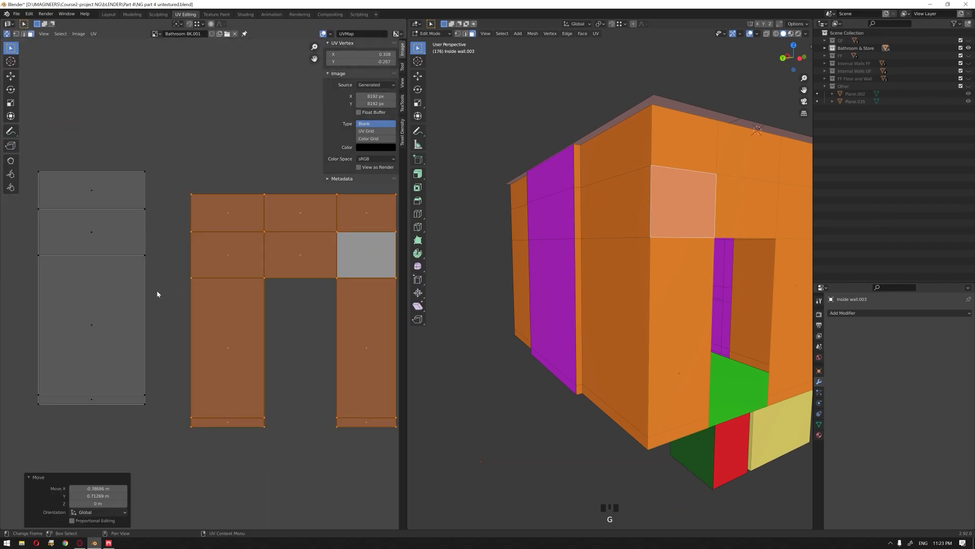
pyautogui.click(174, 158)
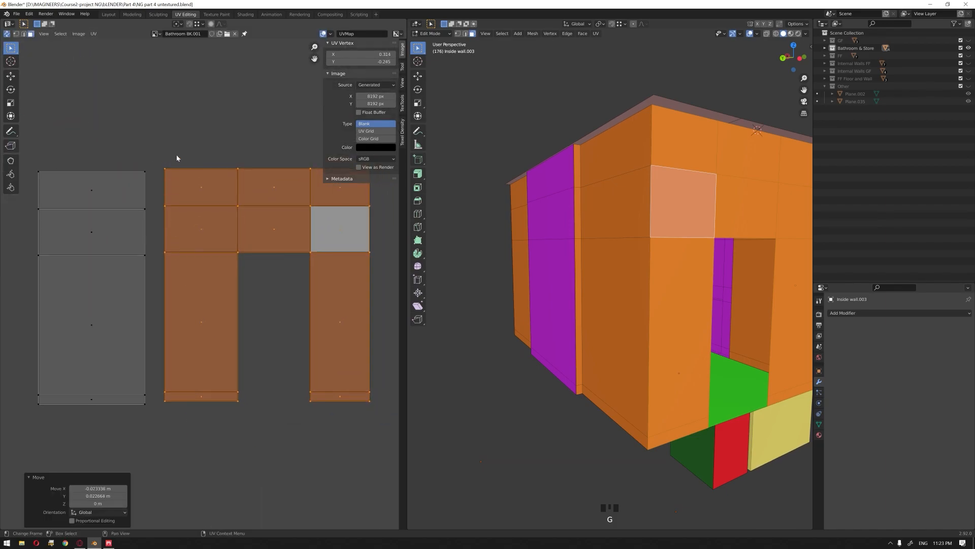
pyautogui.click(230, 151)
# Compare the top faces of the two neighbouring islands with the model to check which edges meet at the wall corner.
pyautogui.moveTo(193, 194); pyautogui.dragTo(208, 218, button='middle')
pyautogui.click(208, 221)
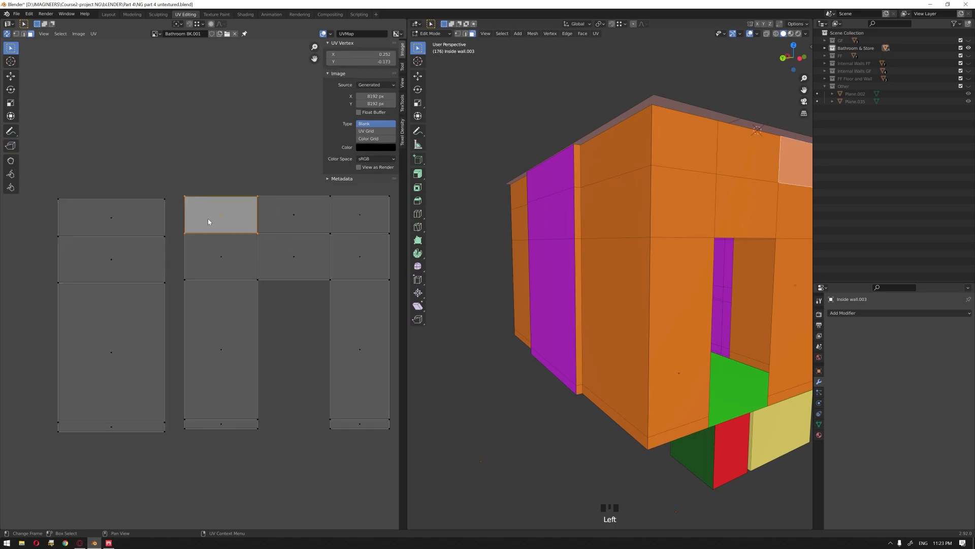
pyautogui.scroll(-1, 208, 221)
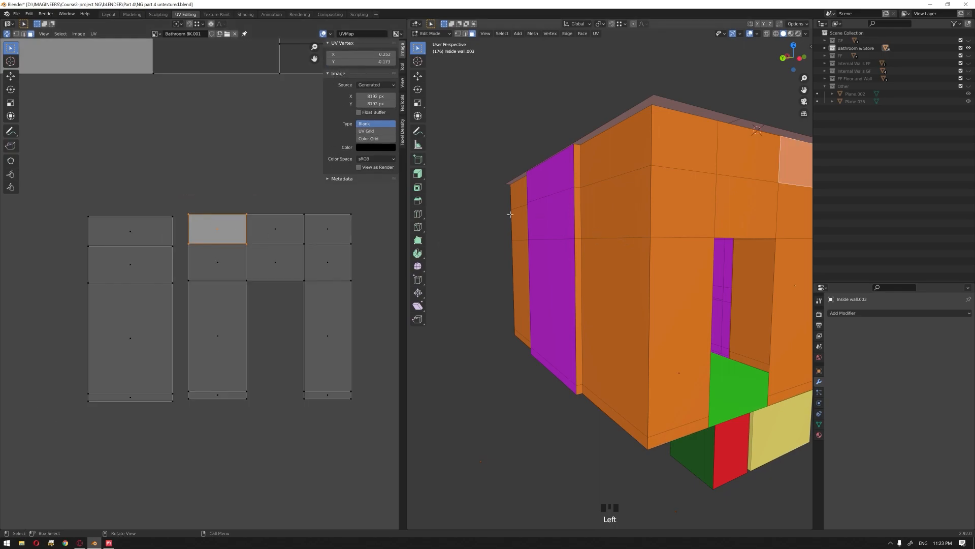
pyautogui.click(148, 234)
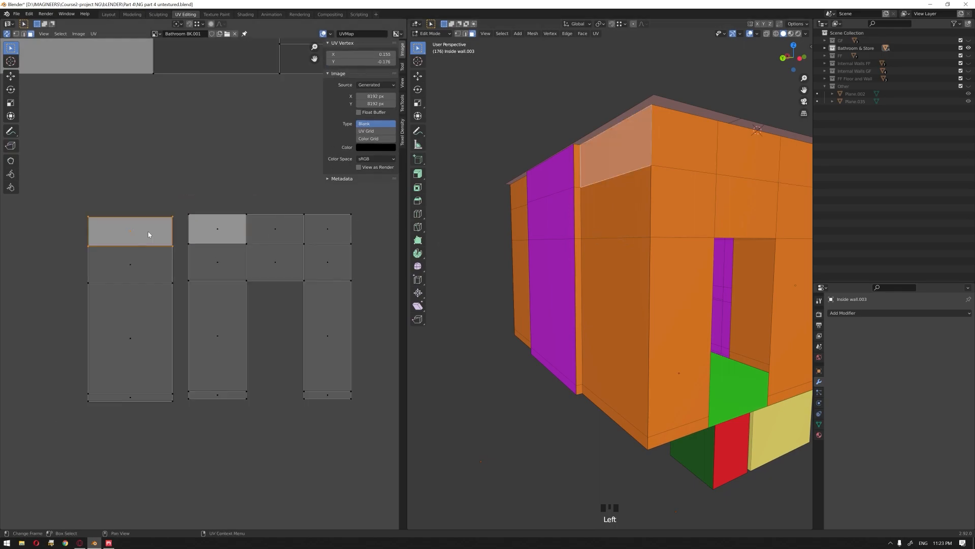
pyautogui.click(321, 241)
# Mirror the door wall's UV island along X and check that its corner face lies next to the adjoining wall's island.
pyautogui.moveTo(375, 196); pyautogui.dragTo(187, 449)
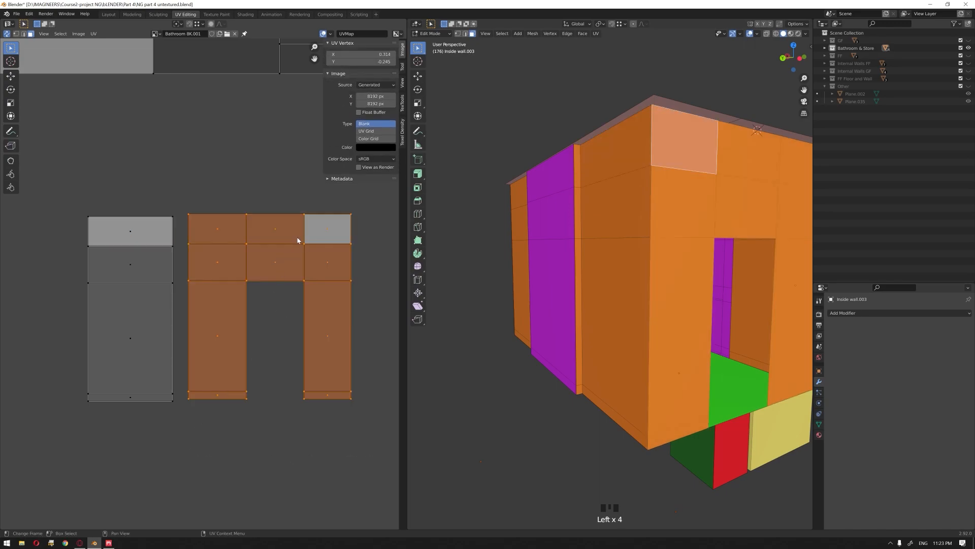
pyautogui.rightClick(274, 253)
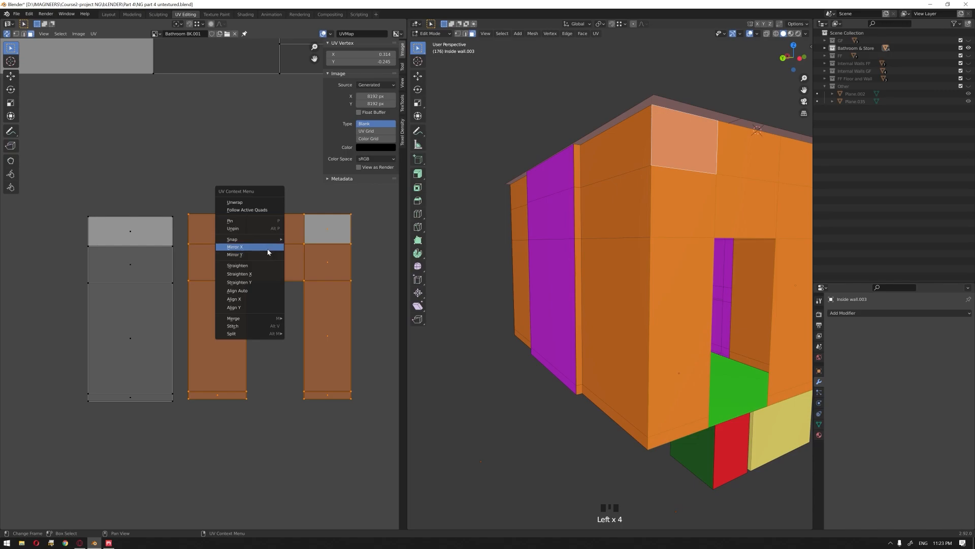
pyautogui.click(267, 248)
pyautogui.click(198, 183)
pyautogui.click(203, 233)
pyautogui.click(126, 233)
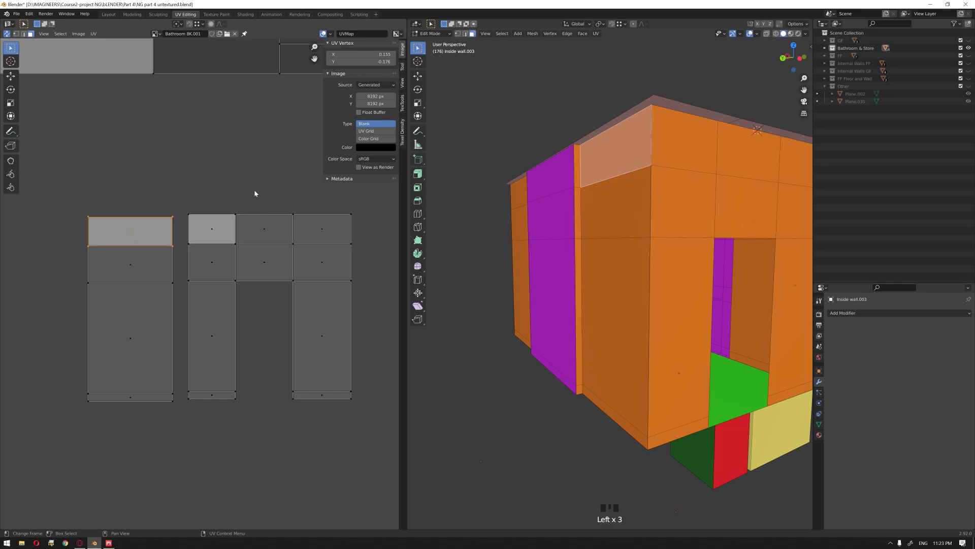
# Move the door wall's UV island flush against the adjoining rectangular wall island with their top edges aligned.
pyautogui.click(366, 206)
pyautogui.moveTo(380, 190); pyautogui.dragTo(186, 420)
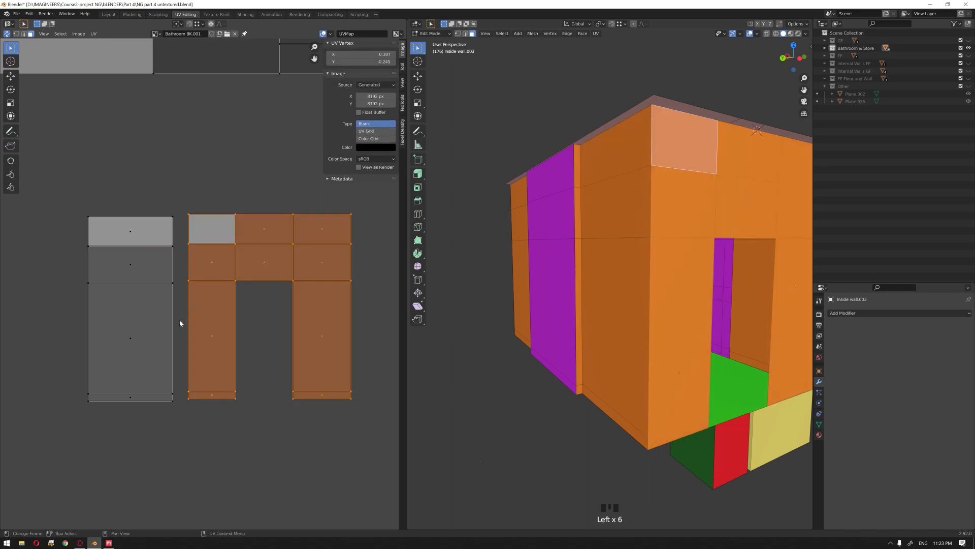
pyautogui.scroll(2, 180, 321)
pyautogui.press('g')
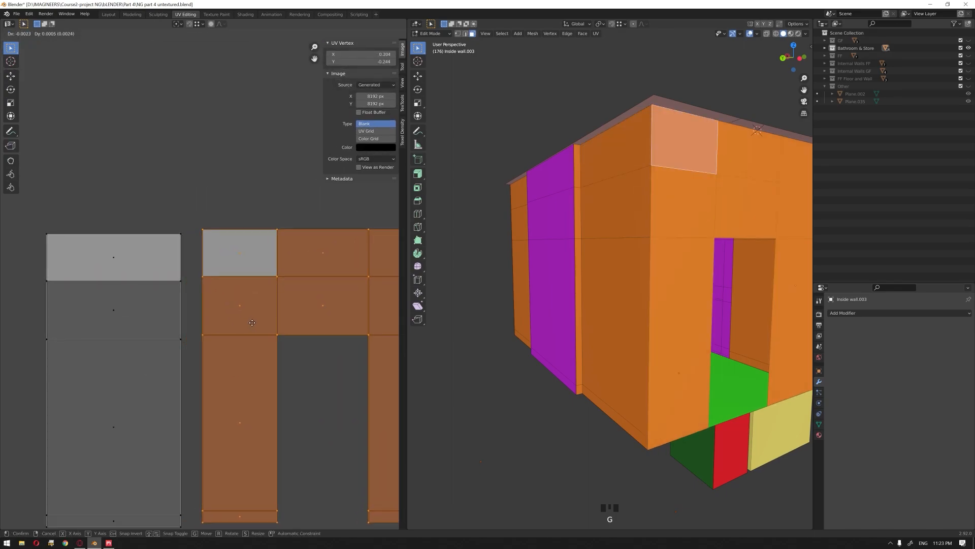
pyautogui.click(187, 324)
pyautogui.scroll(-2, 205, 279)
pyautogui.click(176, 256)
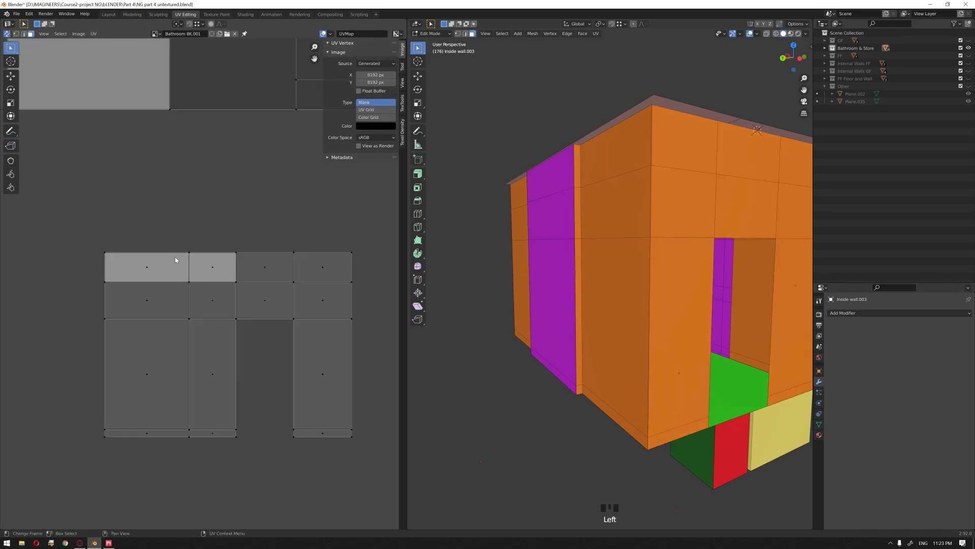
pyautogui.scroll(-1, 175, 256)
pyautogui.moveTo(174, 256); pyautogui.dragTo(122, 263, button='middle')
pyautogui.scroll(-3, 181, 325)
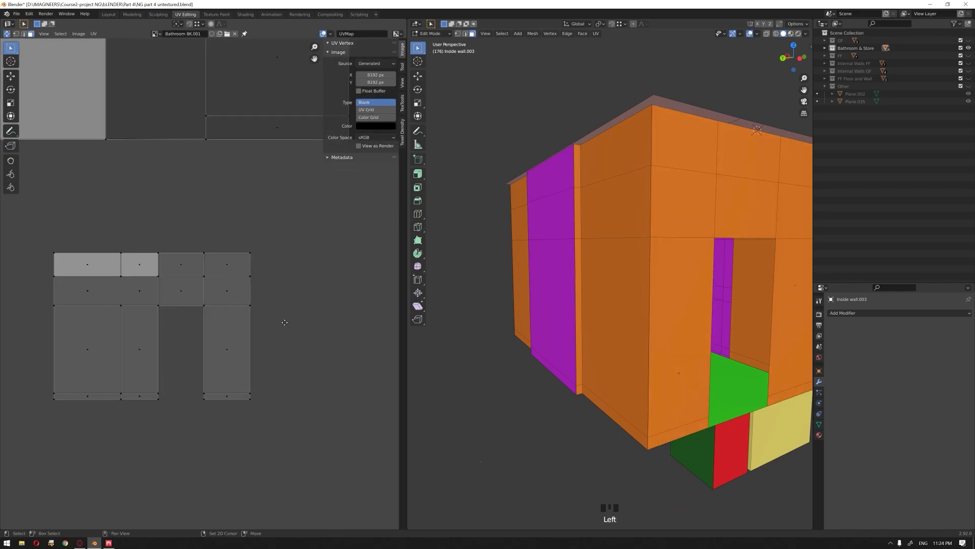
# Select the orange wall panel on one side of the purple section with its narrow strip and move their UV islands up beneath the image.
pyautogui.moveTo(668, 322); pyautogui.dragTo(595, 323, button='middle')
pyautogui.moveTo(615, 323); pyautogui.dragTo(544, 322, button='middle')
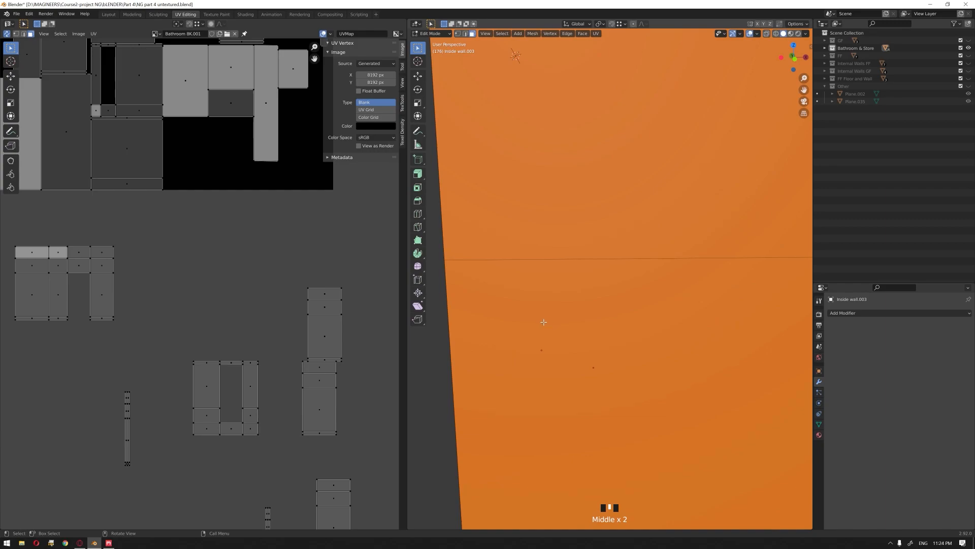
pyautogui.scroll(-5, 547, 329)
pyautogui.keyDown('shift'); pyautogui.moveTo(646, 331); pyautogui.dragTo(578, 331, button='middle'); pyautogui.keyUp('shift')
pyautogui.scroll(2, 627, 367)
pyautogui.scroll(-3, 627, 366)
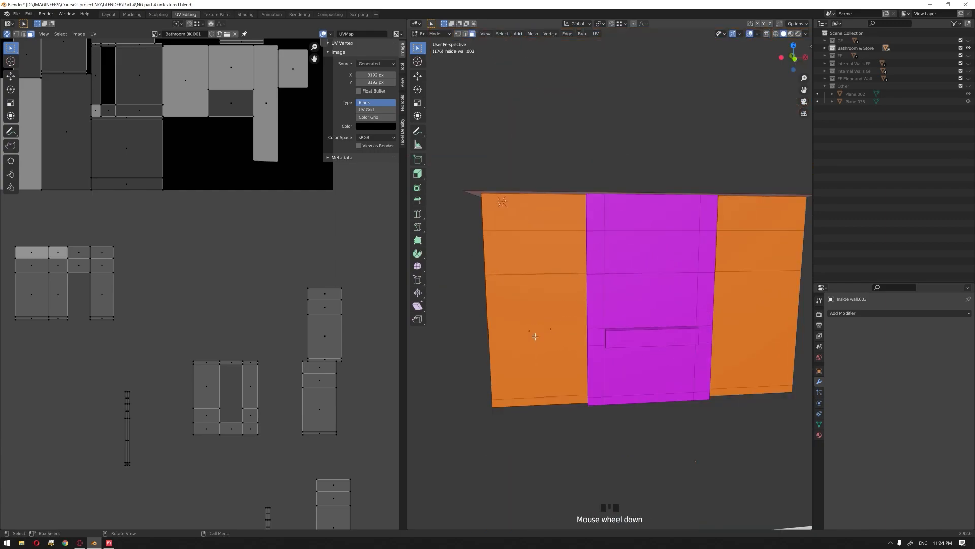
pyautogui.keyDown('shift'); pyautogui.moveTo(727, 257); pyautogui.dragTo(662, 274, button='middle'); pyautogui.keyUp('shift')
pyautogui.click(662, 274)
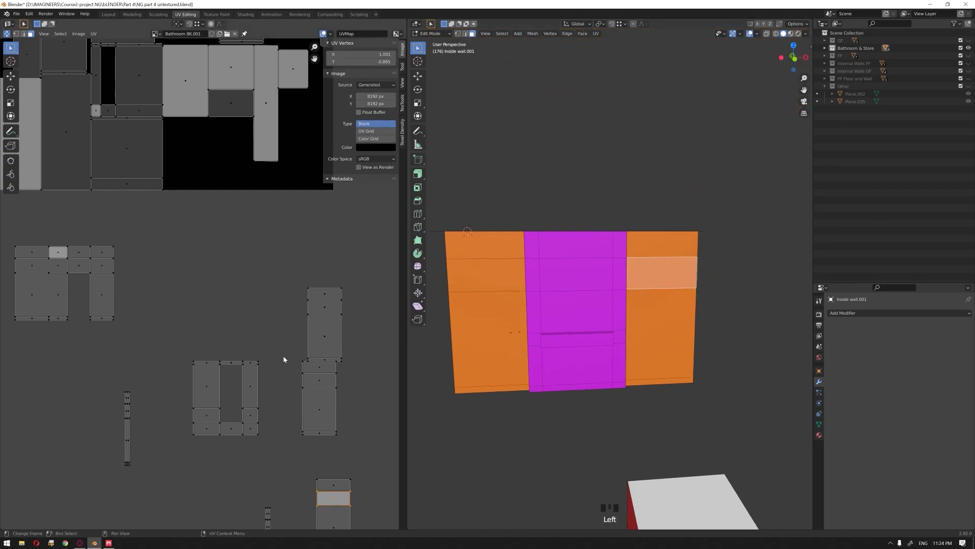
pyautogui.scroll(-1, 272, 370)
pyautogui.moveTo(292, 412); pyautogui.dragTo(284, 375, button='middle')
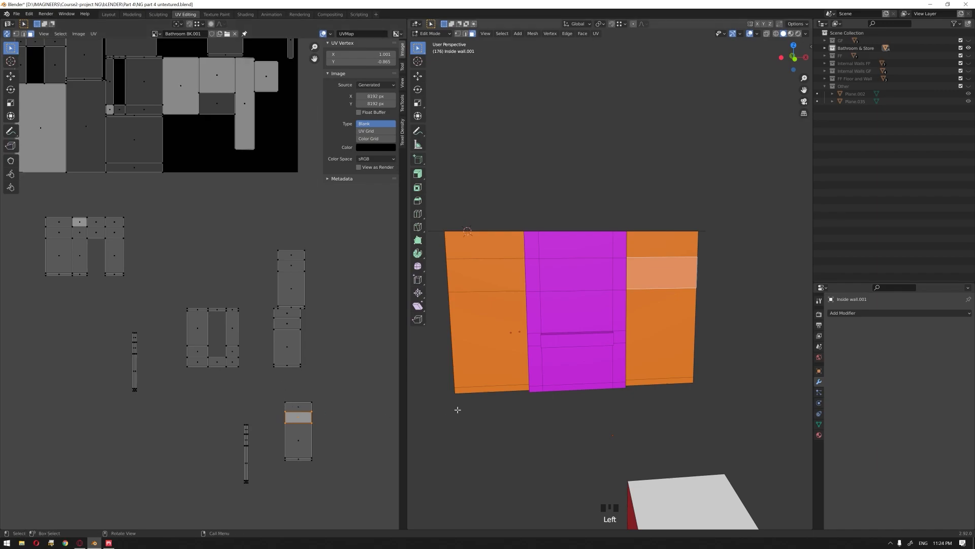
pyautogui.press('ctrl+KP_Add')
pyautogui.press('ctrl+KP_Add')
pyautogui.press('ctrl+KP_Add')
pyautogui.press('ctrl+KP_Add')
pyautogui.press('ctrl+KP_Add')
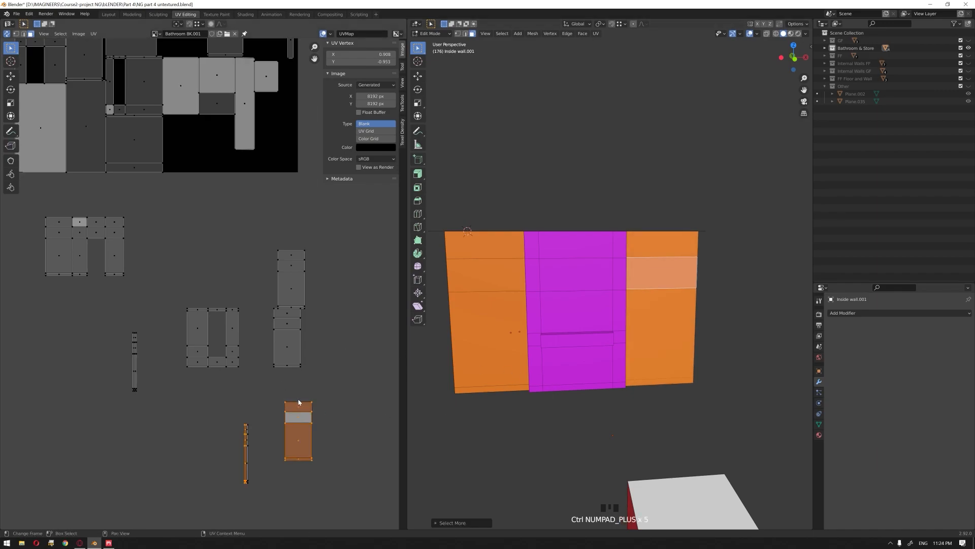
pyautogui.moveTo(274, 362); pyautogui.dragTo(253, 367, button='middle')
pyautogui.press('g')
pyautogui.click(193, 176)
pyautogui.scroll(3, 202, 281)
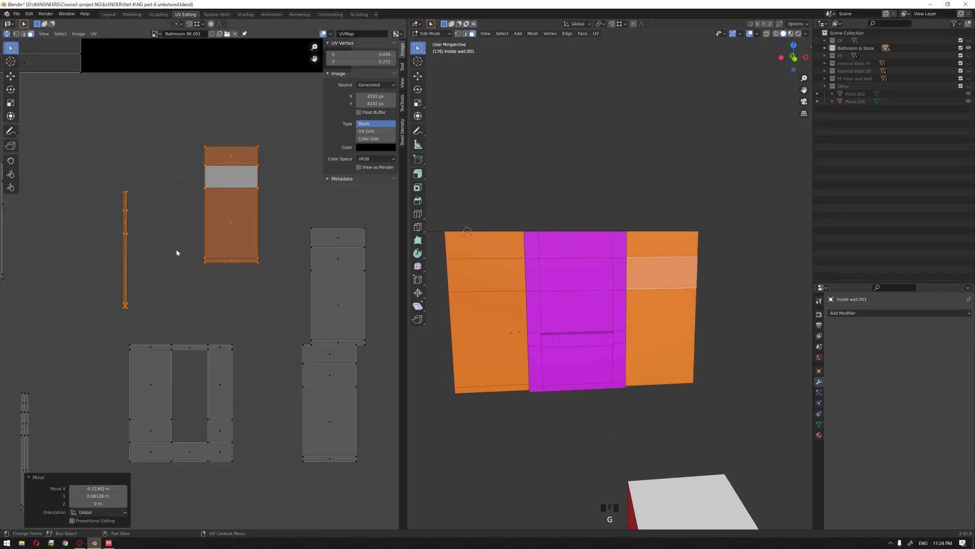
# Move the narrow strip's UV island beside its wall panel's island with their top edges level, leaving a small gap.
pyautogui.moveTo(177, 250); pyautogui.dragTo(232, 312, button='middle')
pyautogui.moveTo(206, 233); pyautogui.dragTo(144, 395)
pyautogui.moveTo(623, 376); pyautogui.dragTo(582, 378, button='middle')
pyautogui.press('KP_Decimal')
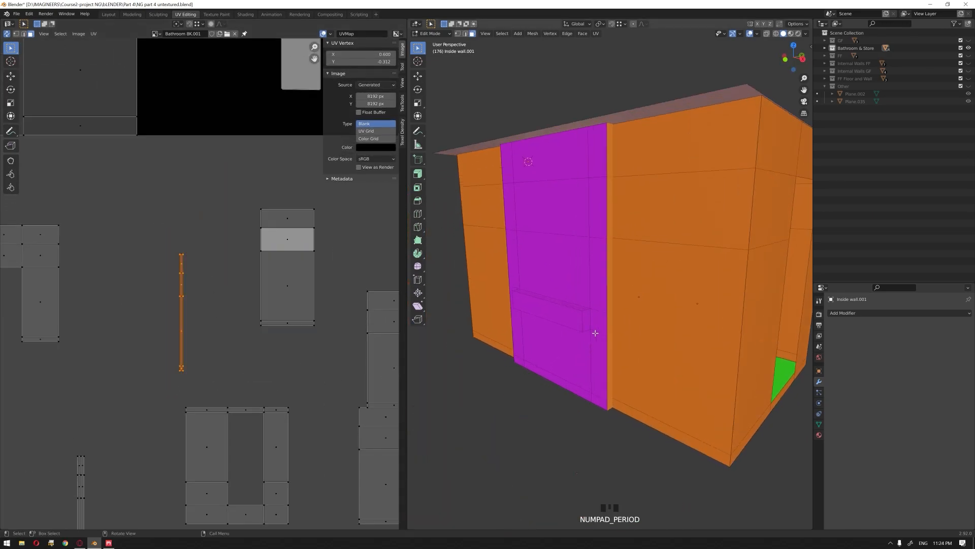
pyautogui.moveTo(206, 320); pyautogui.dragTo(198, 350, button='middle')
pyautogui.press('g')
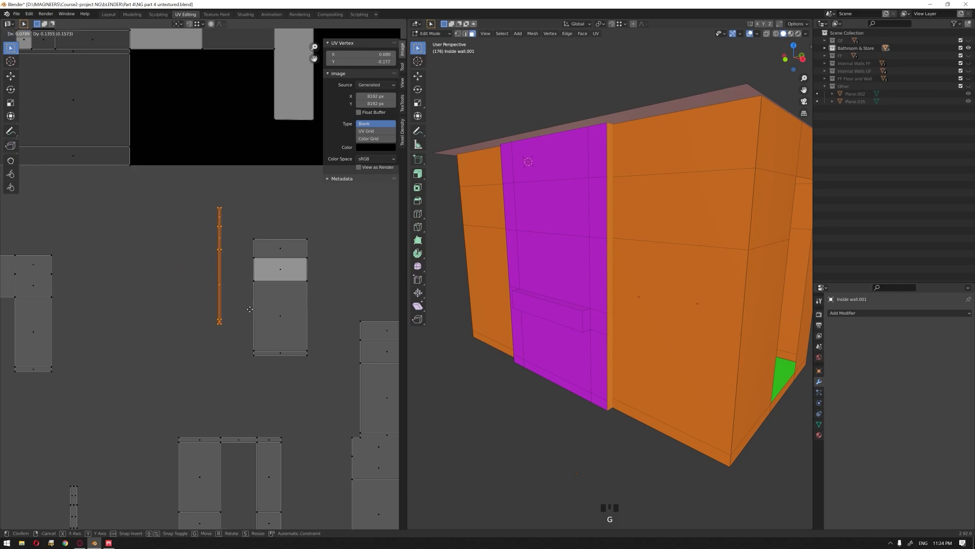
pyautogui.click(267, 326)
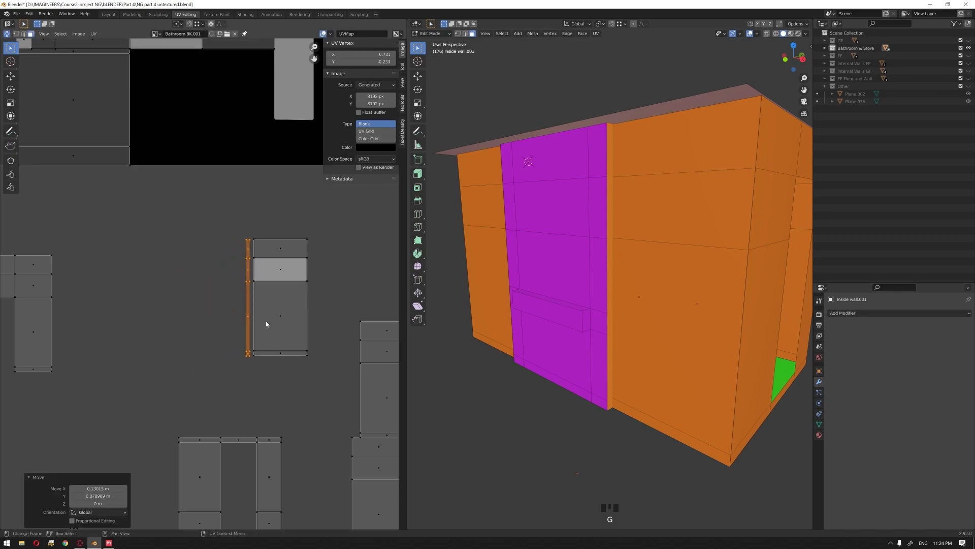
# Compare the top faces of the panel and strip islands with the model, and move the strip flush against the panel's island.
pyautogui.scroll(4, 271, 259)
pyautogui.click(219, 219)
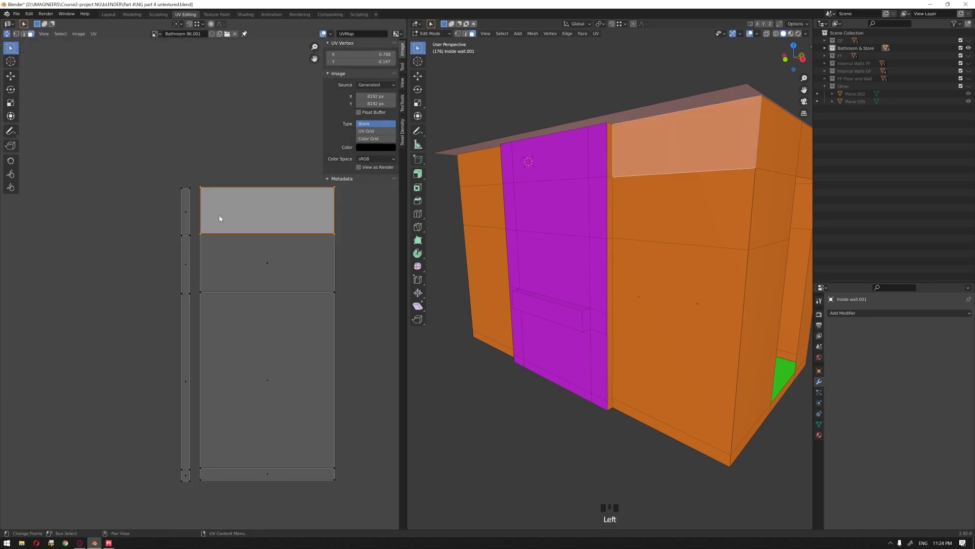
pyautogui.click(187, 212)
pyautogui.click(137, 152)
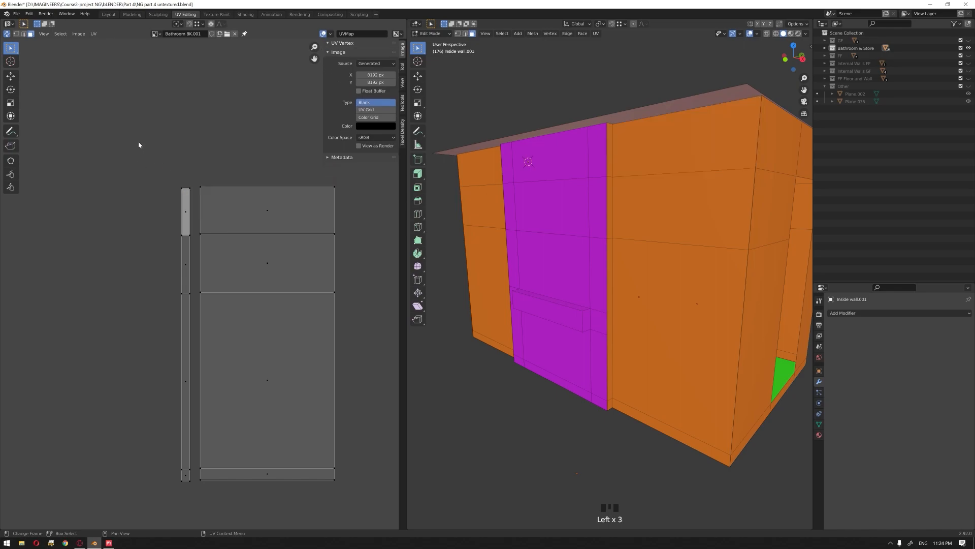
pyautogui.moveTo(122, 148); pyautogui.dragTo(194, 496)
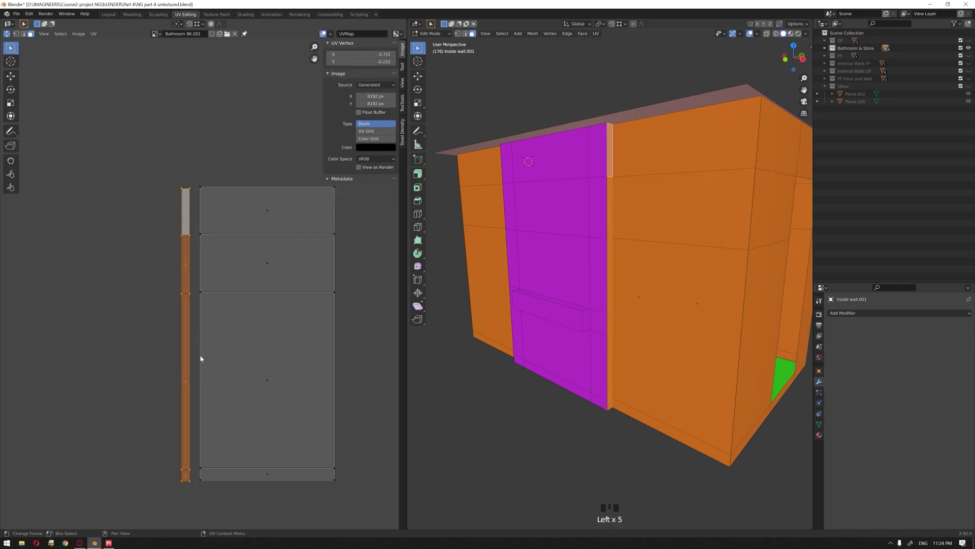
pyautogui.click(220, 303)
pyautogui.scroll(-5, 148, 292)
pyautogui.click(134, 319)
# Move the joined panel and strip UV islands flush against the open side of the door wall's island.
pyautogui.moveTo(133, 318); pyautogui.dragTo(192, 329, button='middle')
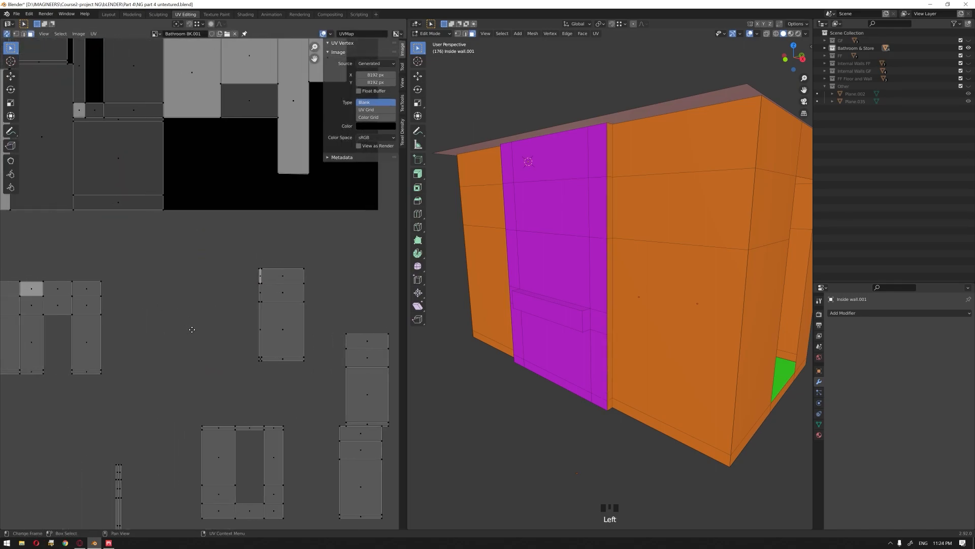
pyautogui.moveTo(201, 250); pyautogui.dragTo(309, 383)
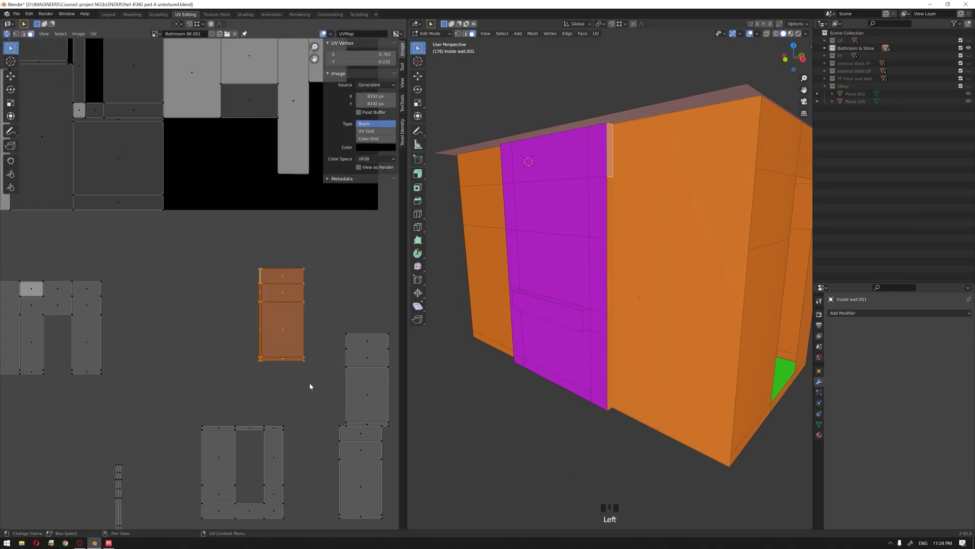
pyautogui.press('g')
pyautogui.click(145, 392)
pyautogui.scroll(3, 172, 300)
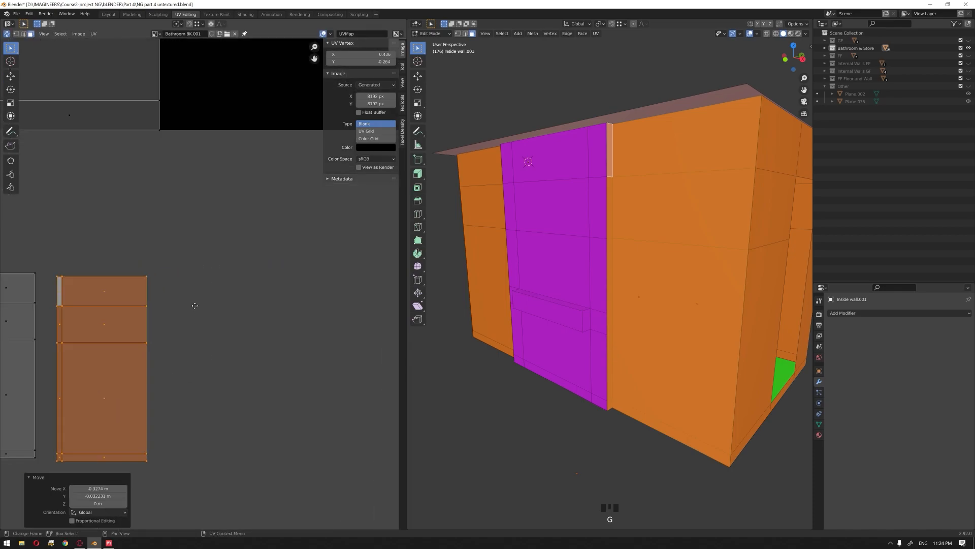
pyautogui.moveTo(150, 318); pyautogui.dragTo(391, 260, button='middle')
pyautogui.press('g')
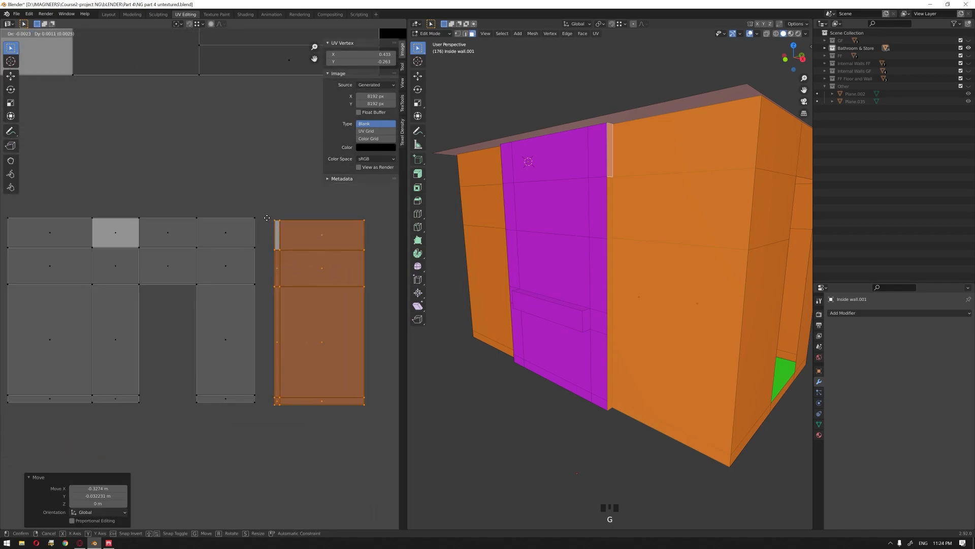
pyautogui.click(261, 213)
pyautogui.scroll(-2, 186, 278)
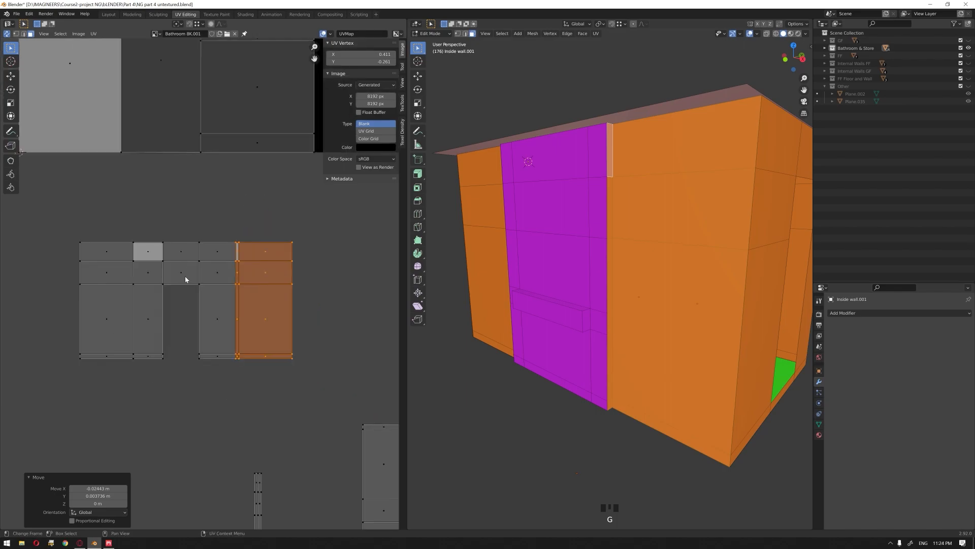
# Select the orange panel between the door-wall corner and the purple section, and move its UV island up beside the assembled wall islands.
pyautogui.click(320, 219)
pyautogui.moveTo(670, 261); pyautogui.dragTo(708, 270, button='middle')
pyautogui.scroll(-3, 707, 270)
pyautogui.keyDown('shift'); pyautogui.moveTo(533, 313); pyautogui.dragTo(660, 315, button='middle'); pyautogui.keyUp('shift')
pyautogui.moveTo(579, 300); pyautogui.dragTo(608, 272, button='middle')
pyautogui.click(624, 302)
pyautogui.scroll(-3, 218, 335)
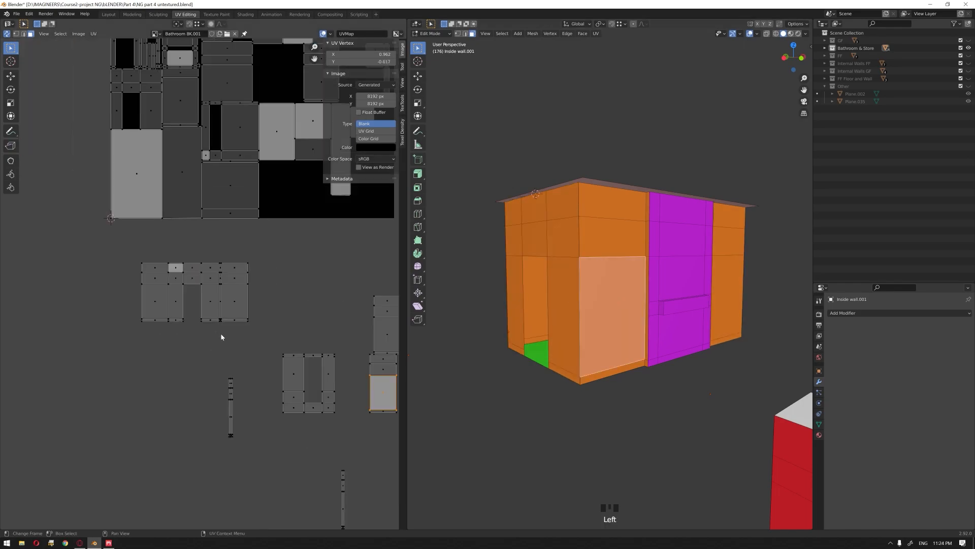
pyautogui.moveTo(218, 336); pyautogui.dragTo(166, 325, button='middle')
pyautogui.scroll(2, 316, 390)
pyautogui.moveTo(303, 365); pyautogui.dragTo(219, 326, button='middle')
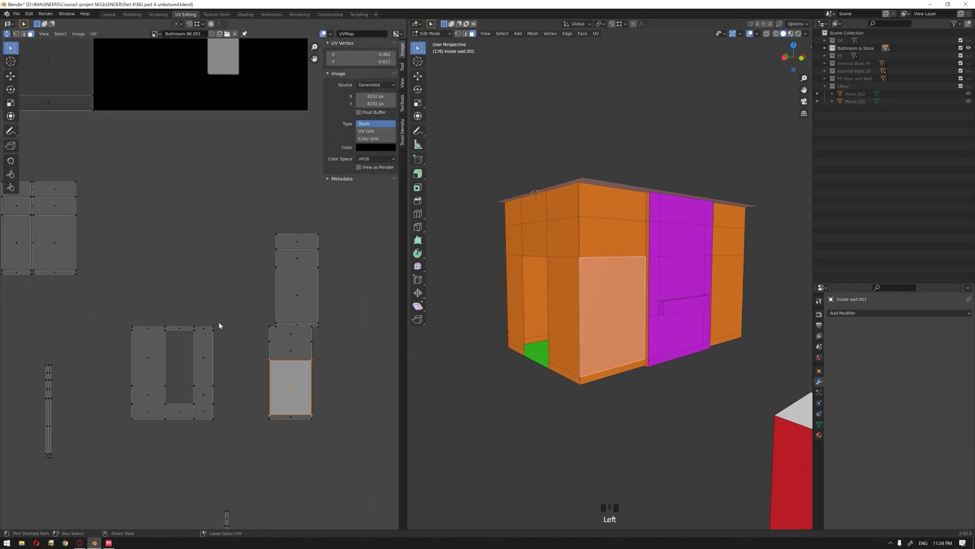
pyautogui.press('ctrl+KP_Add')
pyautogui.press('ctrl+KP_Add')
pyautogui.press('ctrl+KP_Add')
pyautogui.press('g')
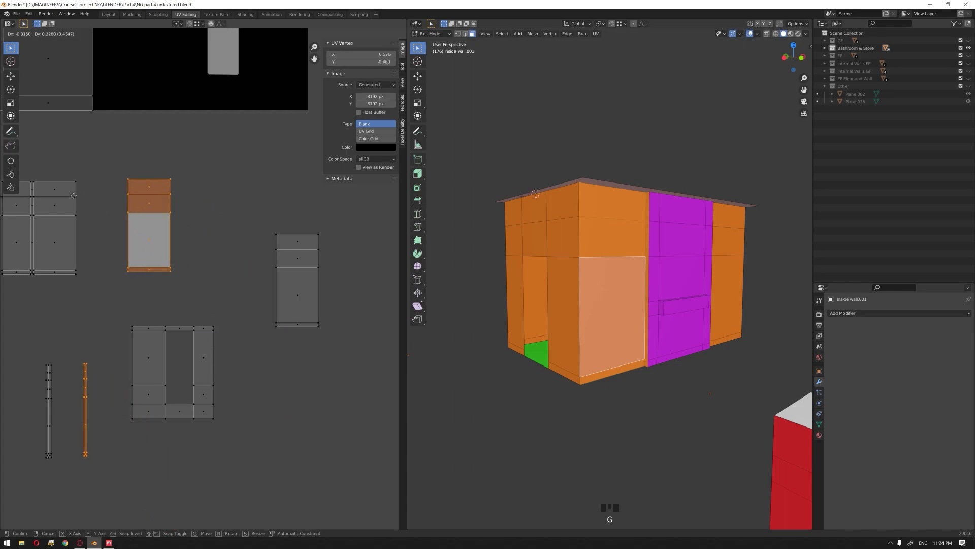
pyautogui.click(74, 196)
# Move the second panel's narrow strip UV island flush against the side of that panel facing the assembled wall islands.
pyautogui.moveTo(97, 357); pyautogui.dragTo(55, 482)
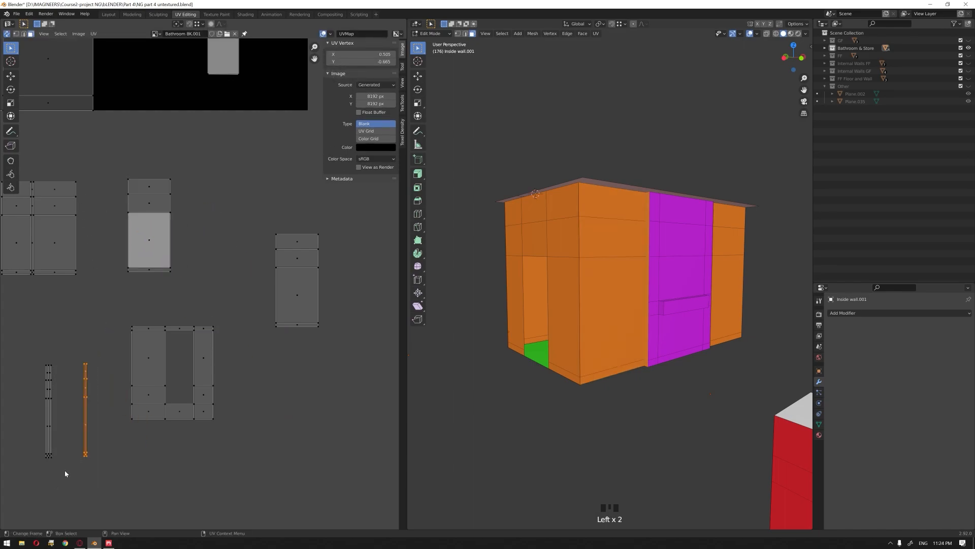
pyautogui.press('g')
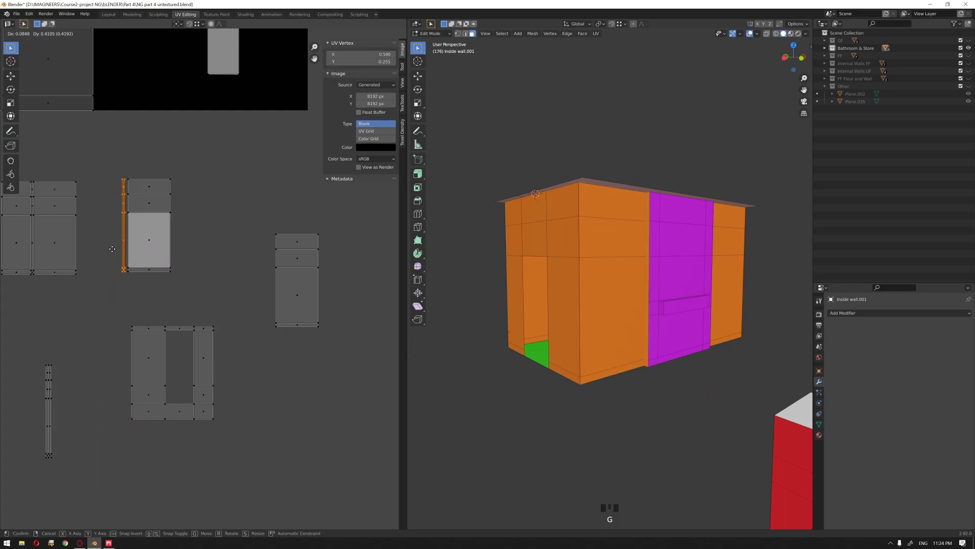
pyautogui.click(121, 234)
pyautogui.press('g')
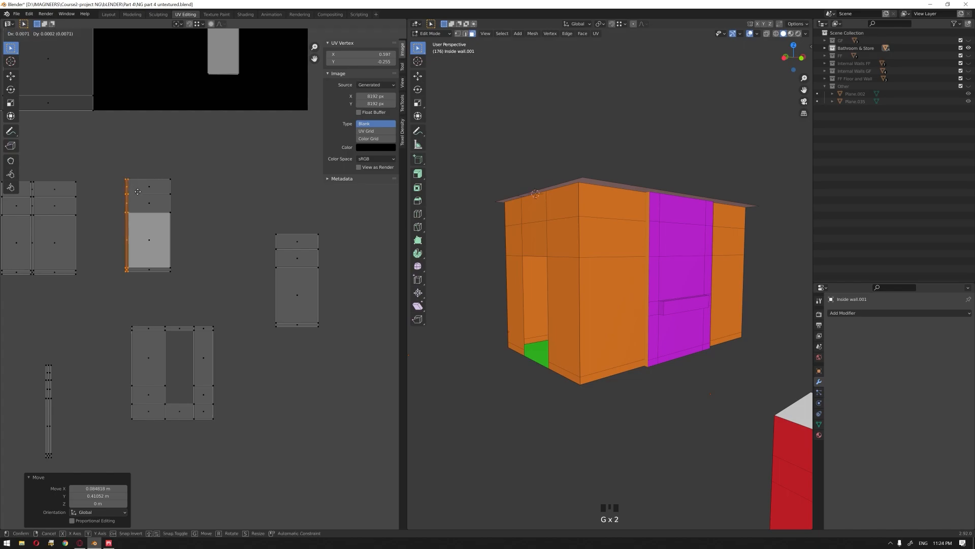
pyautogui.click(136, 191)
# Detach the first panel and strip islands from the door wall's island and set them aside in the empty UV space.
pyautogui.moveTo(95, 168); pyautogui.dragTo(32, 288)
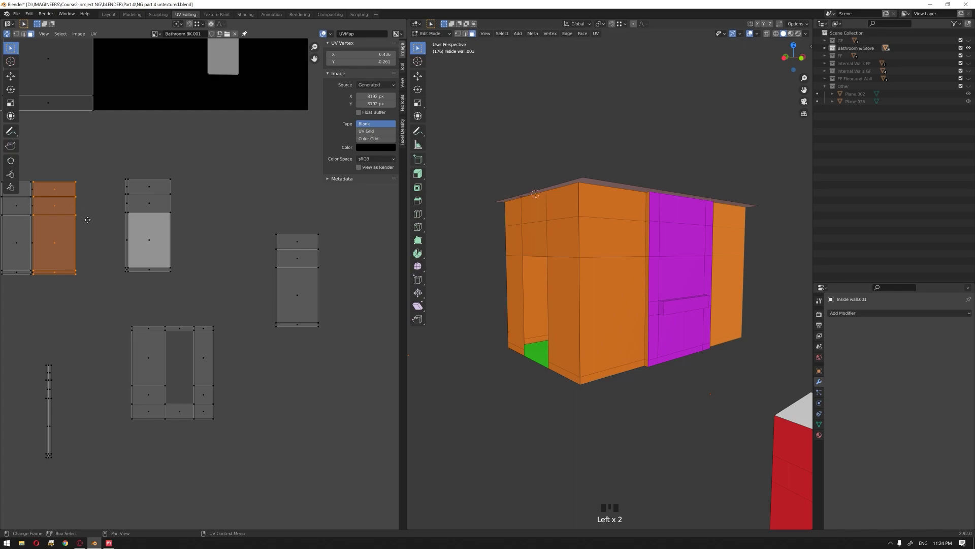
pyautogui.scroll(3, 84, 218)
pyautogui.moveTo(85, 261); pyautogui.dragTo(178, 264, button='middle')
pyautogui.moveTo(195, 226); pyautogui.dragTo(217, 259, button='middle')
pyautogui.moveTo(216, 165); pyautogui.dragTo(95, 399)
pyautogui.press('g')
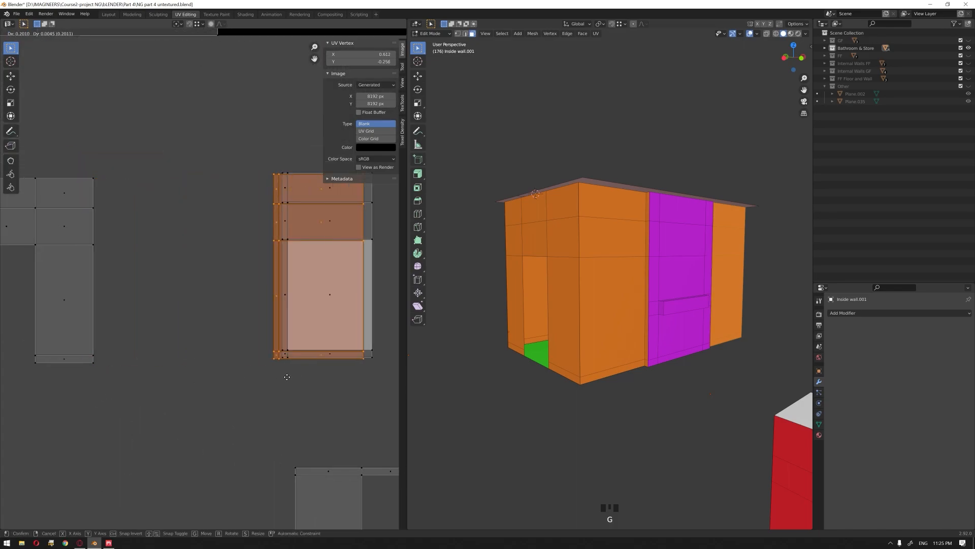
pyautogui.click(205, 192)
pyautogui.scroll(-2, 184, 303)
pyautogui.moveTo(184, 302); pyautogui.dragTo(146, 337, button='middle')
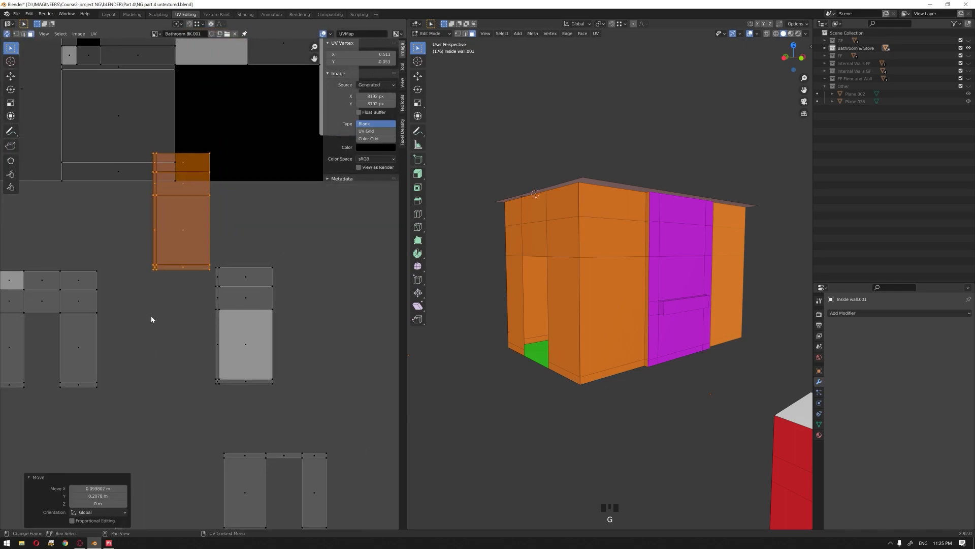
pyautogui.press('g')
pyautogui.click(29, 322)
# Move the second panel and its strip UV islands flush against the door wall's island with their top edges aligned.
pyautogui.moveTo(190, 229); pyautogui.dragTo(274, 384)
pyautogui.press('g')
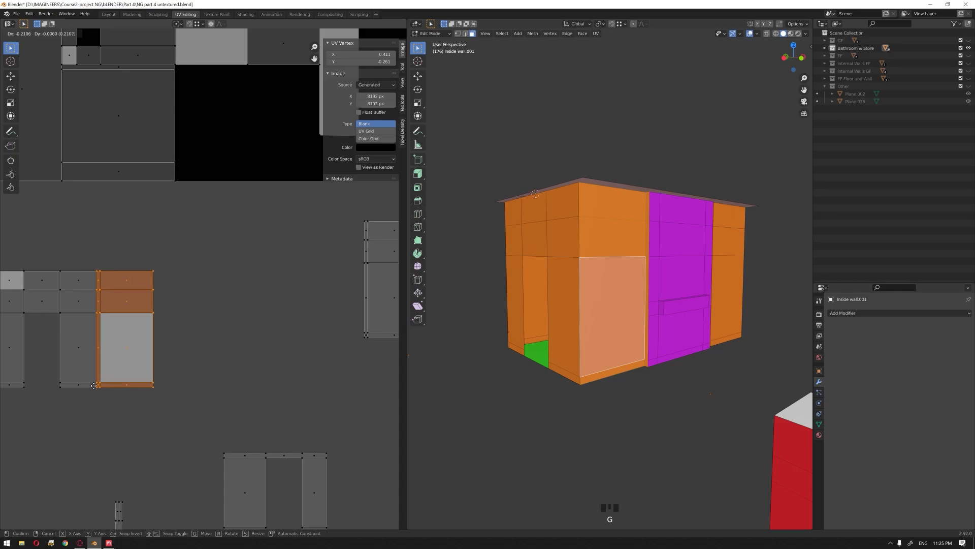
pyautogui.click(94, 385)
# Move the set-aside panel and strip UV islands flush against the free end of the assembled wall row.
pyautogui.moveTo(291, 279); pyautogui.dragTo(205, 302, button='middle')
pyautogui.click(257, 389)
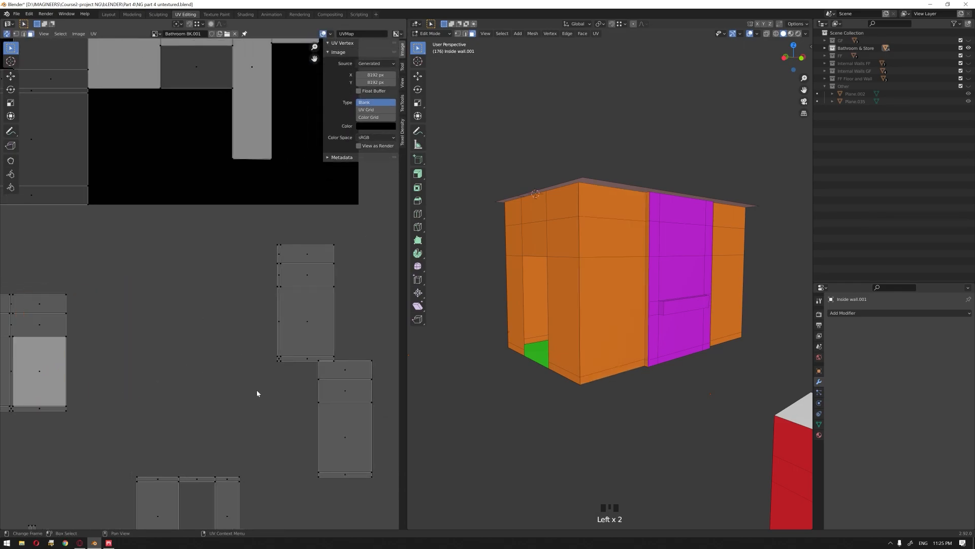
pyautogui.moveTo(311, 238); pyautogui.dragTo(253, 381)
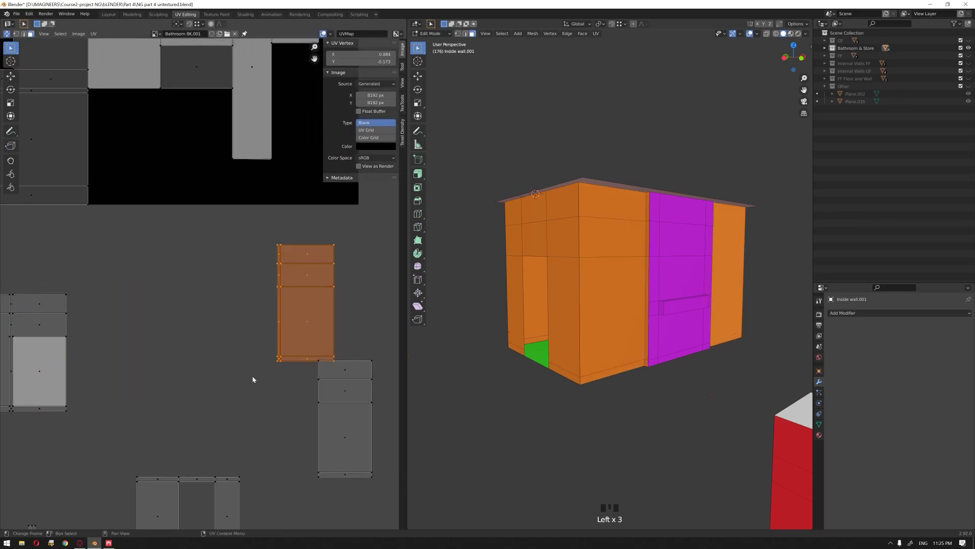
pyautogui.press('g')
pyautogui.click(64, 426)
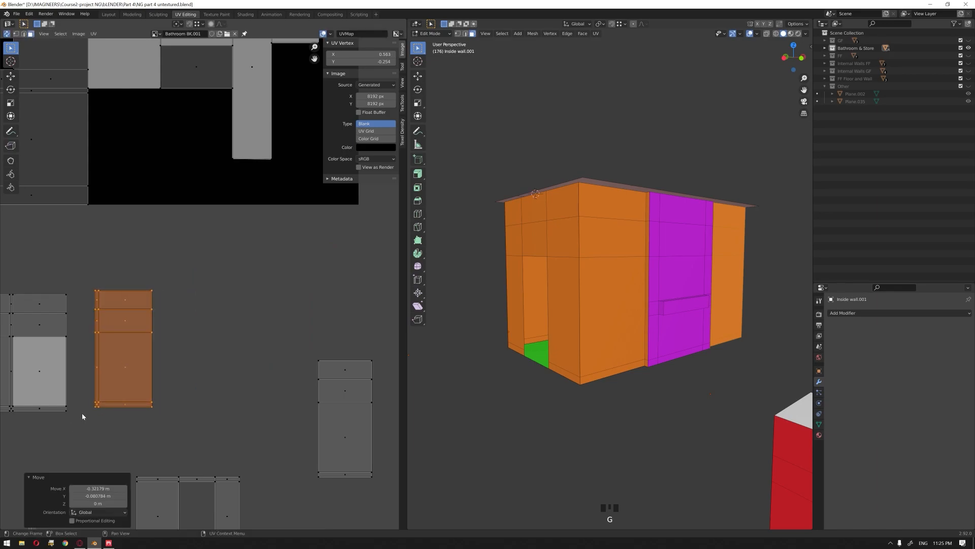
pyautogui.press('g')
pyautogui.click(56, 419)
pyautogui.scroll(-3, 201, 386)
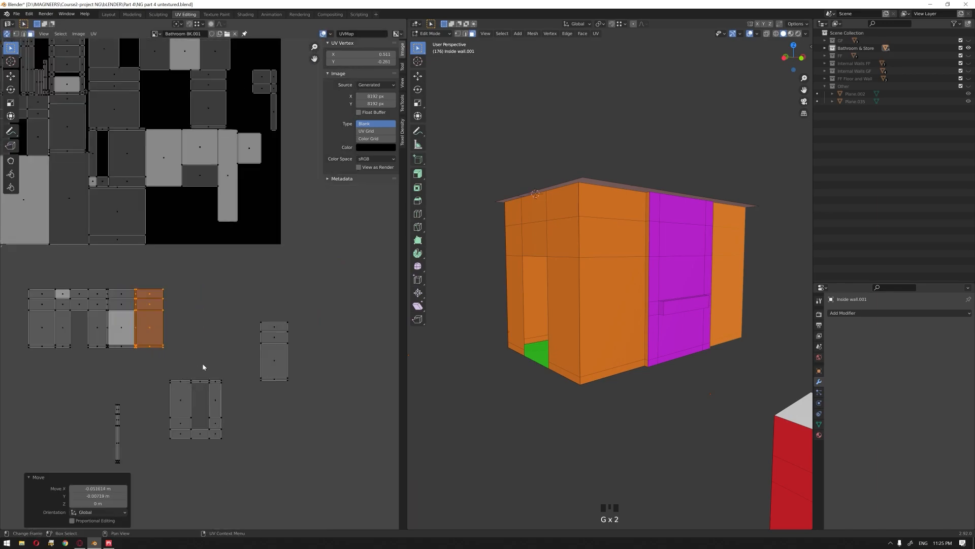
# Select the whole assembled row of wall UV islands and compare it with the orange walls in the model.
pyautogui.moveTo(200, 269); pyautogui.dragTo(2, 362)
pyautogui.moveTo(539, 284); pyautogui.dragTo(582, 291, button='middle')
pyautogui.scroll(-3, 589, 290)
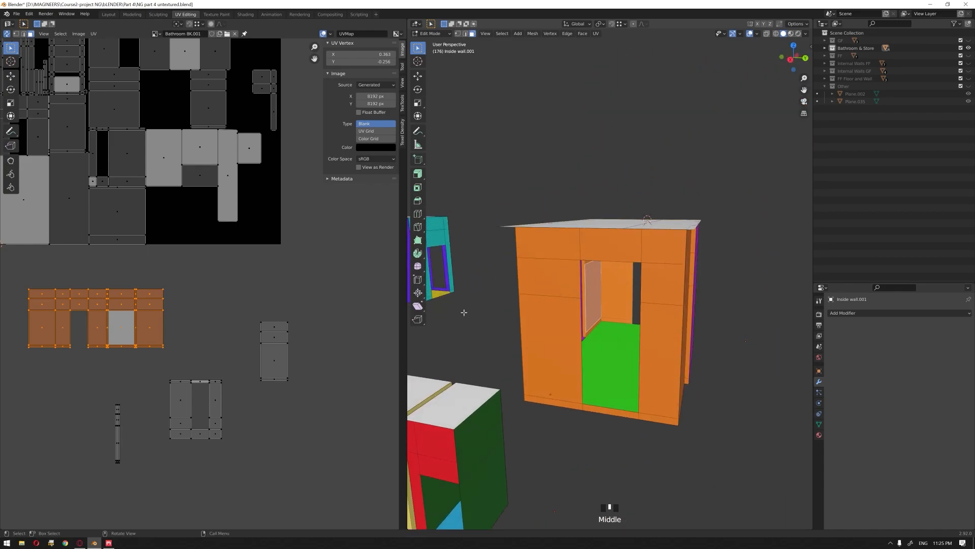
pyautogui.moveTo(196, 318); pyautogui.dragTo(231, 365, button='middle')
pyautogui.click(232, 365)
# Move all UV islands lying on the image area outside it, leaving the image empty for the assembled wall islands.
pyautogui.moveTo(223, 304); pyautogui.dragTo(235, 377, button='middle')
pyautogui.scroll(-3, 222, 355)
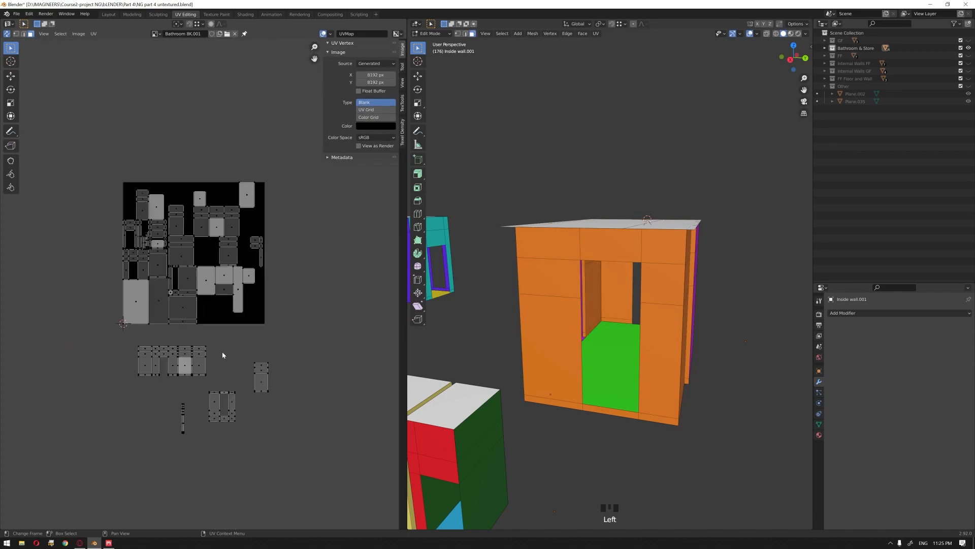
pyautogui.moveTo(82, 146); pyautogui.dragTo(356, 348)
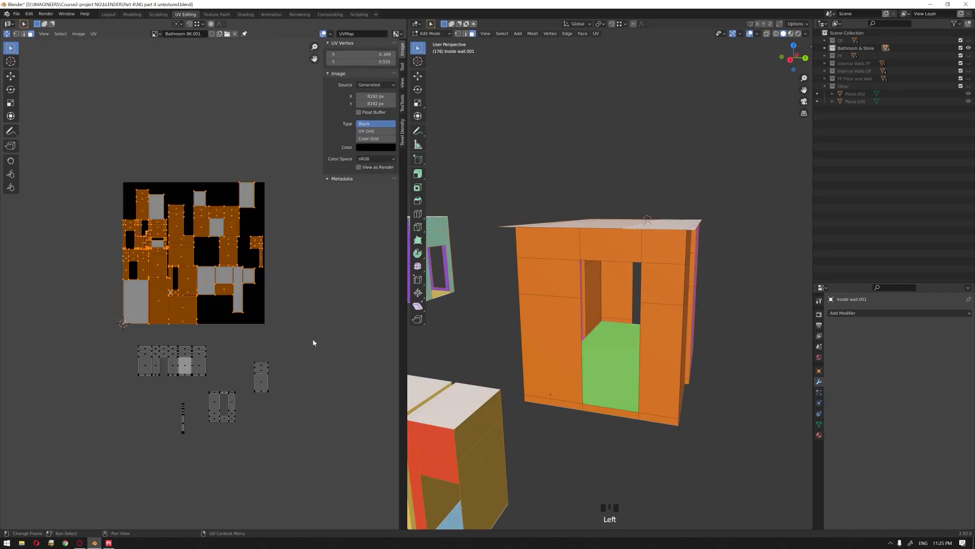
pyautogui.press('g')
pyautogui.click(196, 154)
pyautogui.moveTo(184, 161); pyautogui.dragTo(190, 187, button='middle')
pyautogui.click(223, 347)
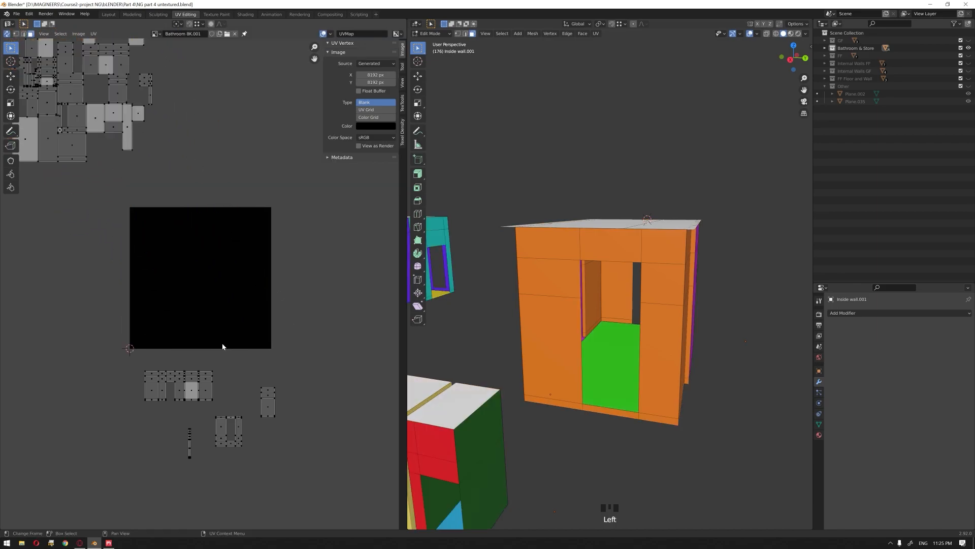
# Move the assembled row of wall UV islands into the upper-left corner of the empty 8K image.
pyautogui.moveTo(236, 350); pyautogui.dragTo(117, 412)
pyautogui.press('g')
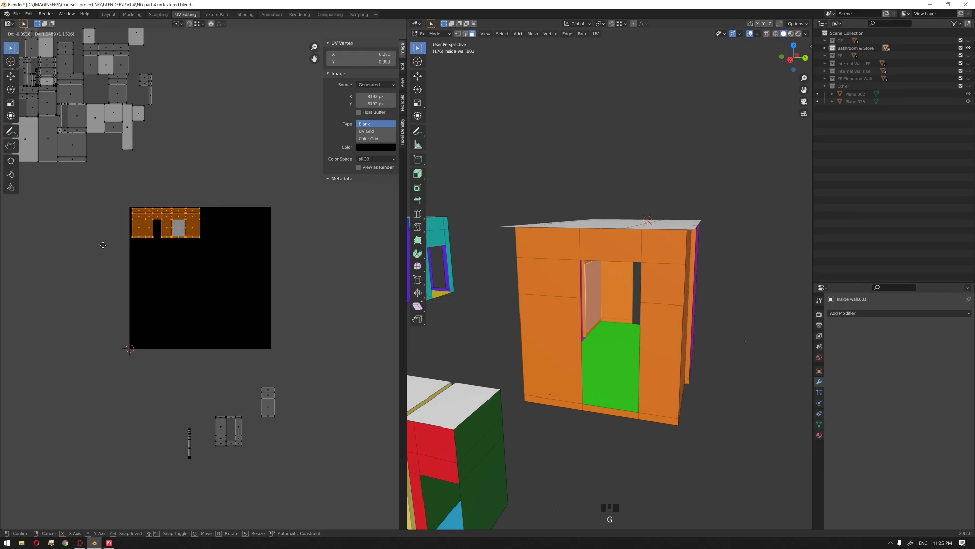
pyautogui.click(102, 245)
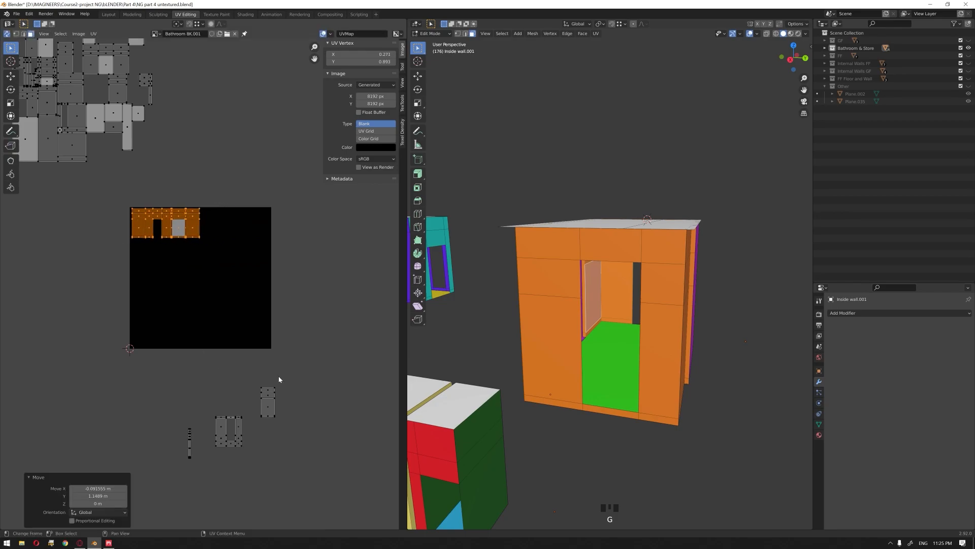
pyautogui.scroll(1, 172, 242)
pyautogui.moveTo(172, 242); pyautogui.dragTo(168, 279, button='middle')
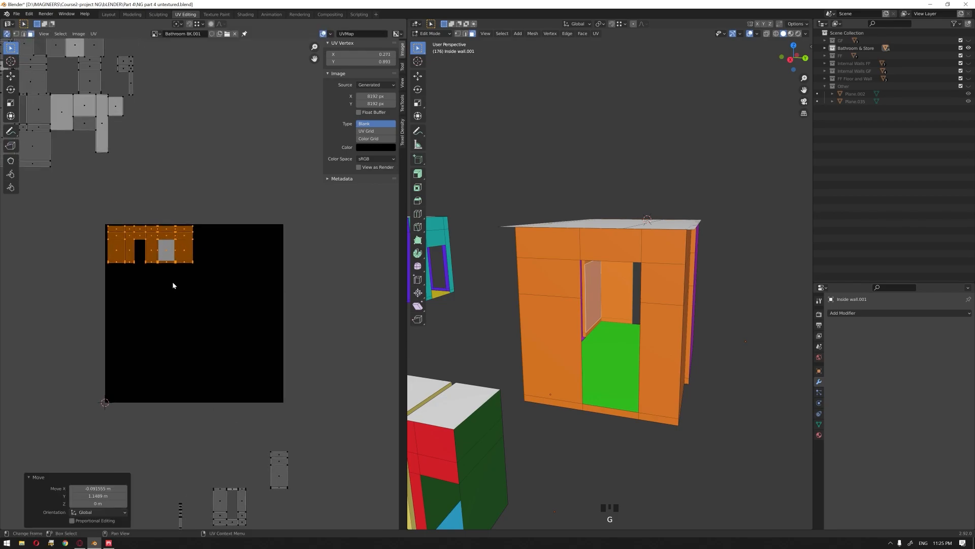
pyautogui.scroll(-2, 180, 283)
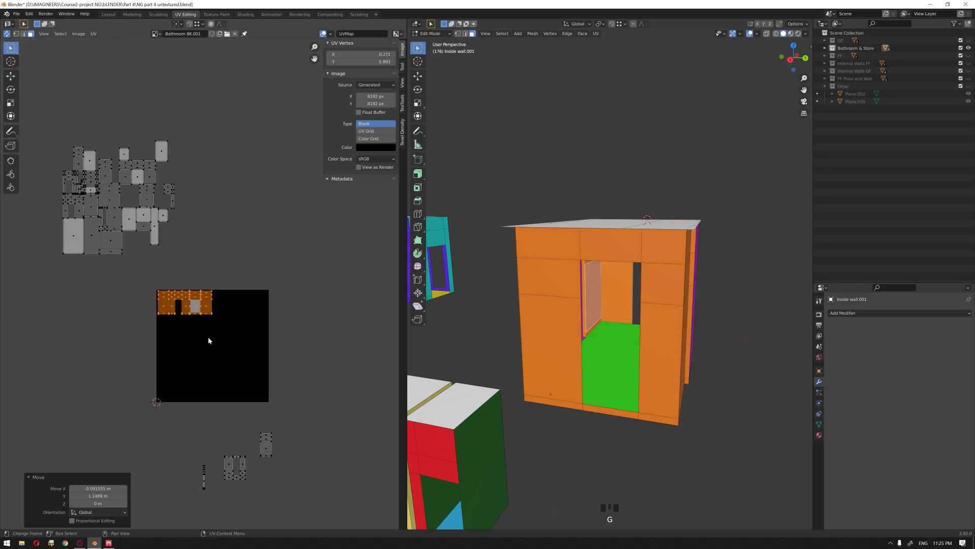
pyautogui.scroll(2, 203, 332)
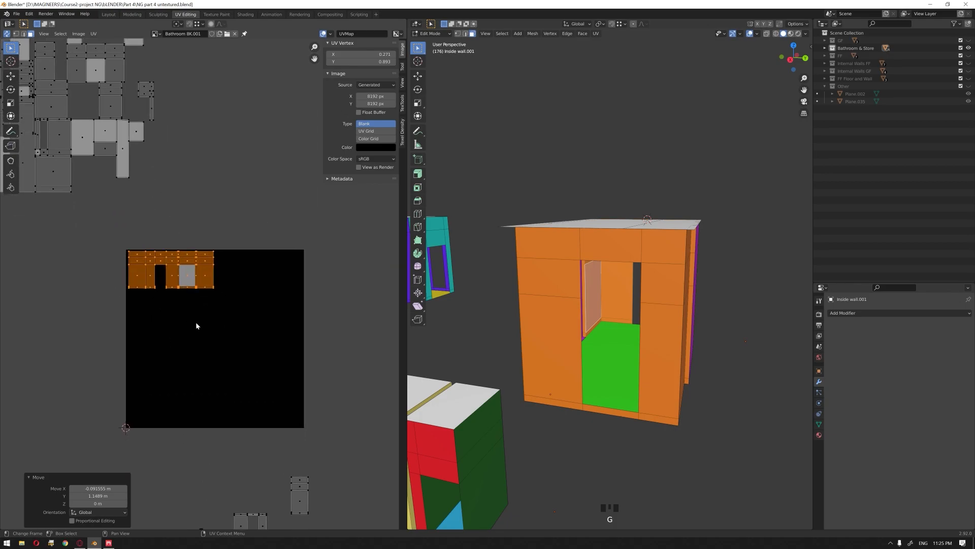
pyautogui.moveTo(226, 359); pyautogui.dragTo(223, 372, button='middle')
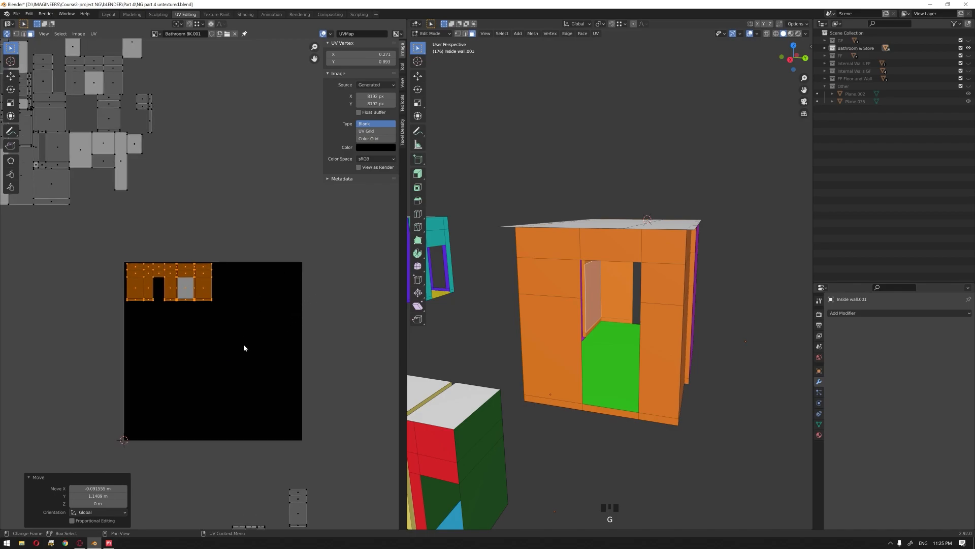
pyautogui.scroll(-1, 243, 344)
pyautogui.moveTo(248, 323); pyautogui.dragTo(248, 333, button='middle')
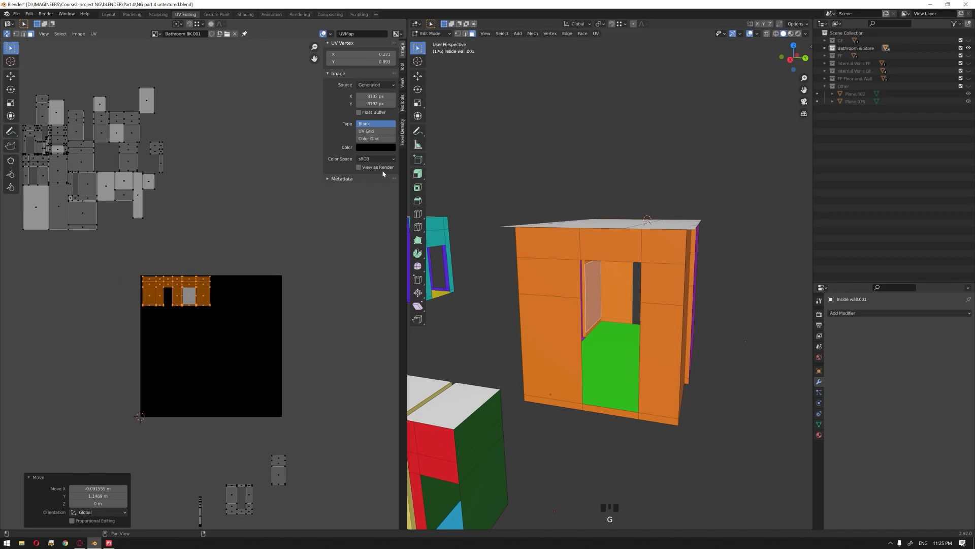
# Set the texel density of the selected wall UV islands to 8 px/cm at the 8192 px texture size.
pyautogui.click(403, 133)
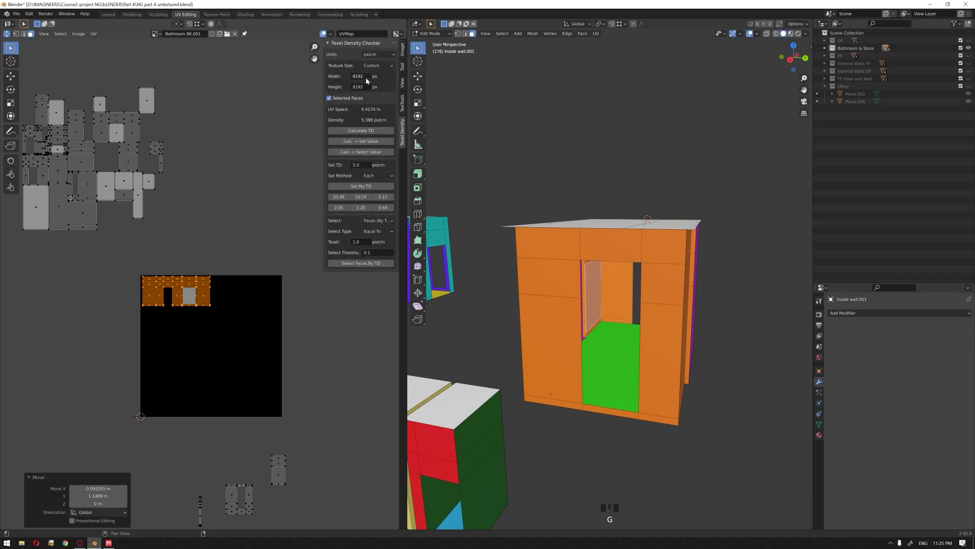
pyautogui.click(362, 167)
pyautogui.write('8')
pyautogui.click(362, 186)
pyautogui.click(362, 187)
pyautogui.click(363, 187)
# Fit the rescaled wall row into the image's upper-left corner and deselect it.
pyautogui.scroll(2, 199, 229)
pyautogui.press('g')
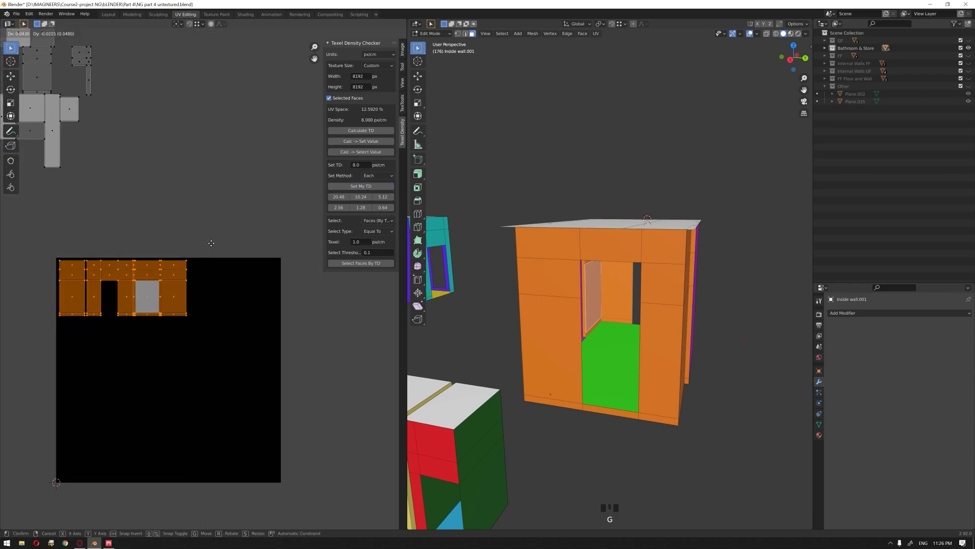
pyautogui.click(211, 239)
pyautogui.click(165, 220)
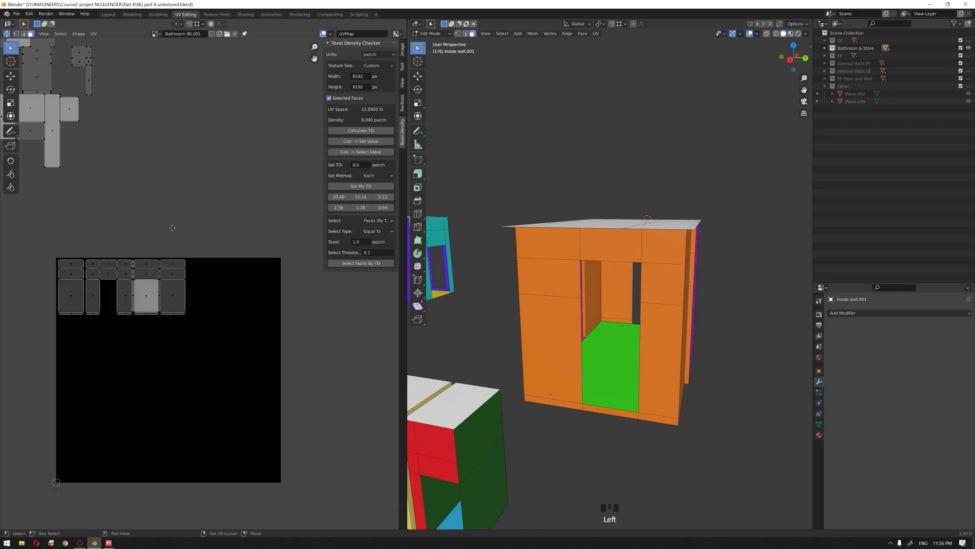
# Show the TexTools baking options and look over the whole UV layout around the image.
pyautogui.scroll(-2, 183, 228)
pyautogui.scroll(-2, 226, 236)
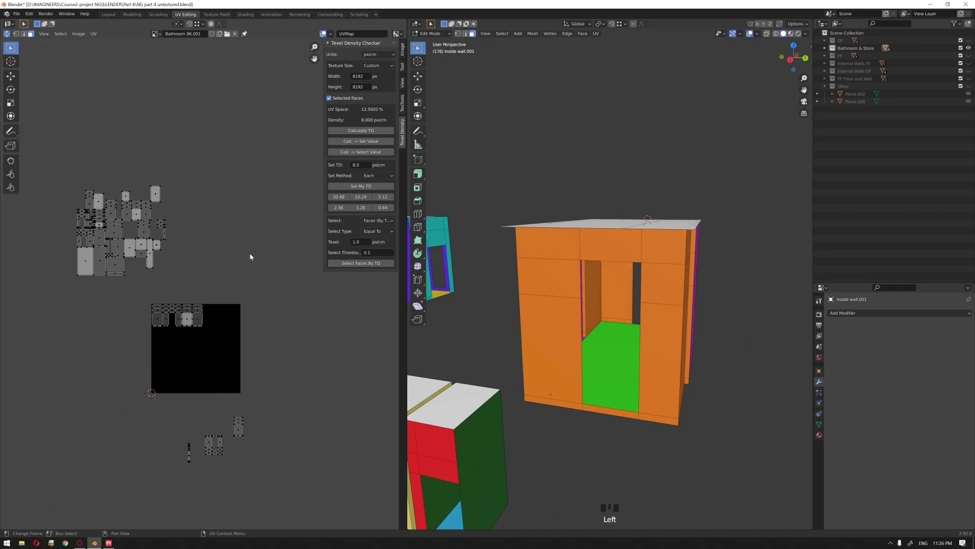
pyautogui.click(403, 104)
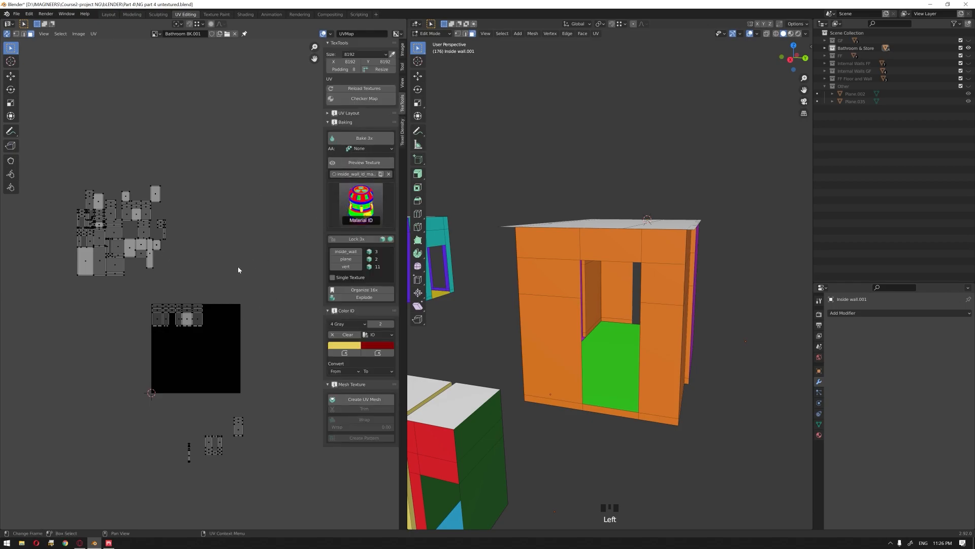
pyautogui.moveTo(257, 313); pyautogui.dragTo(228, 291, button='middle')
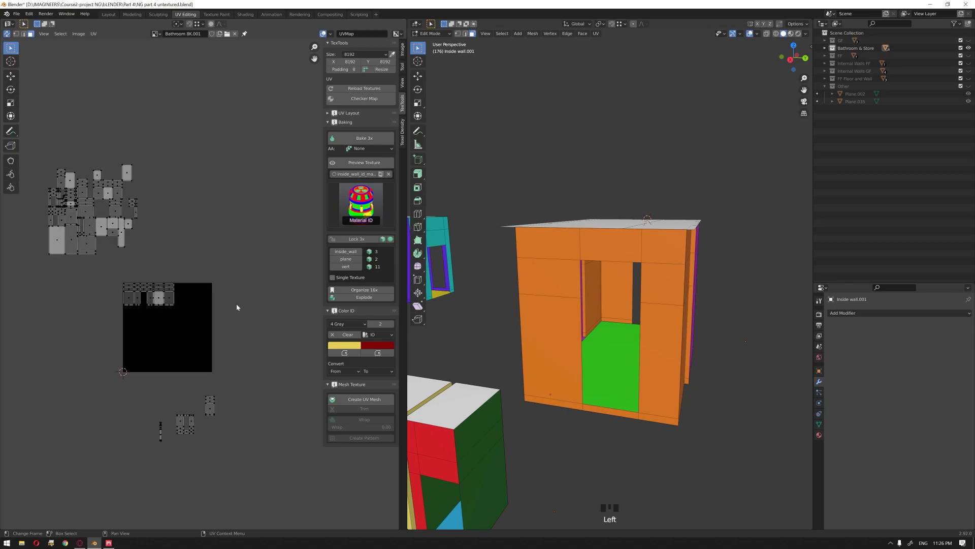
pyautogui.moveTo(205, 328); pyautogui.dragTo(239, 328, button='middle')
pyautogui.scroll(1, 228, 297)
pyautogui.moveTo(200, 261); pyautogui.dragTo(218, 240, button='middle')
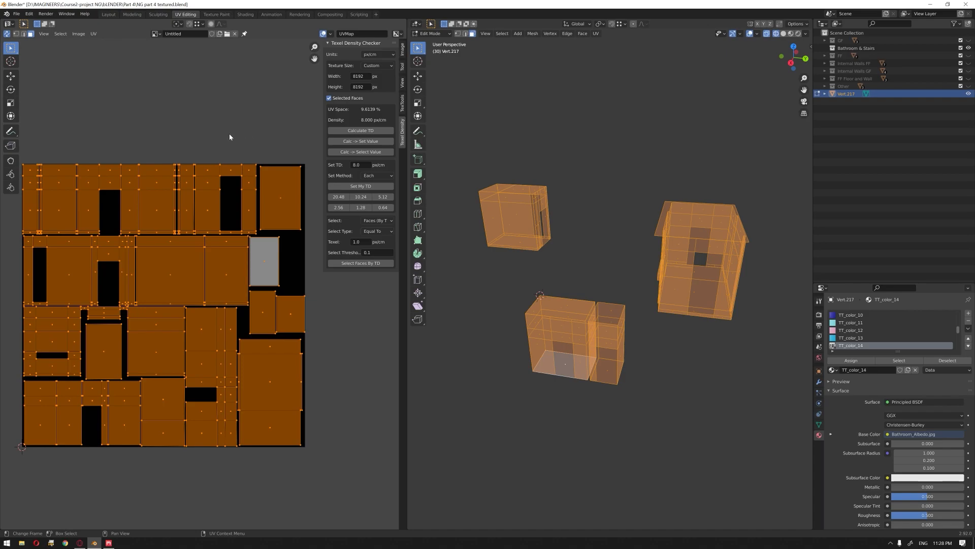
# Select the smaller detached room of the textured model, check its wall, floor and ceiling UV islands, and clear the selection.
pyautogui.moveTo(217, 148); pyautogui.dragTo(219, 155, button='middle')
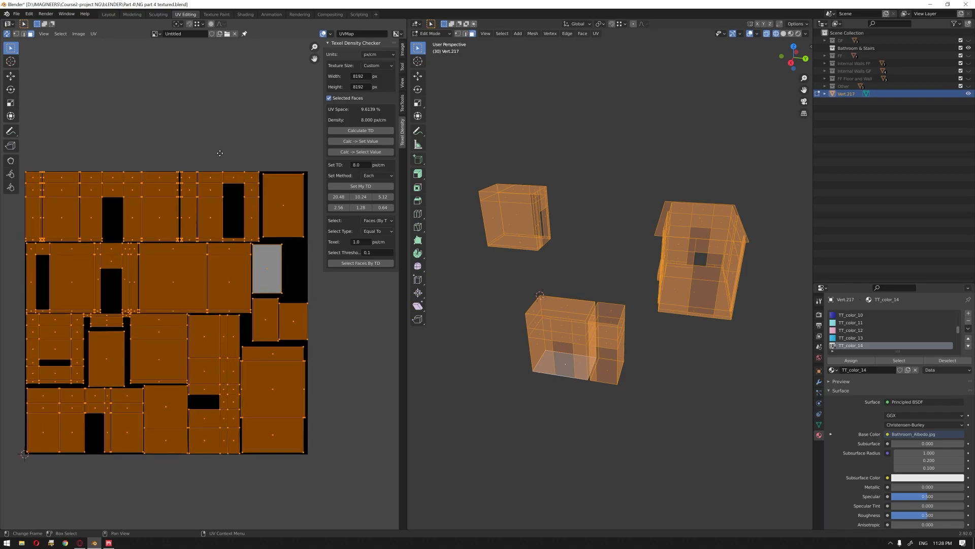
pyautogui.click(240, 128)
pyautogui.moveTo(571, 166); pyautogui.dragTo(461, 265)
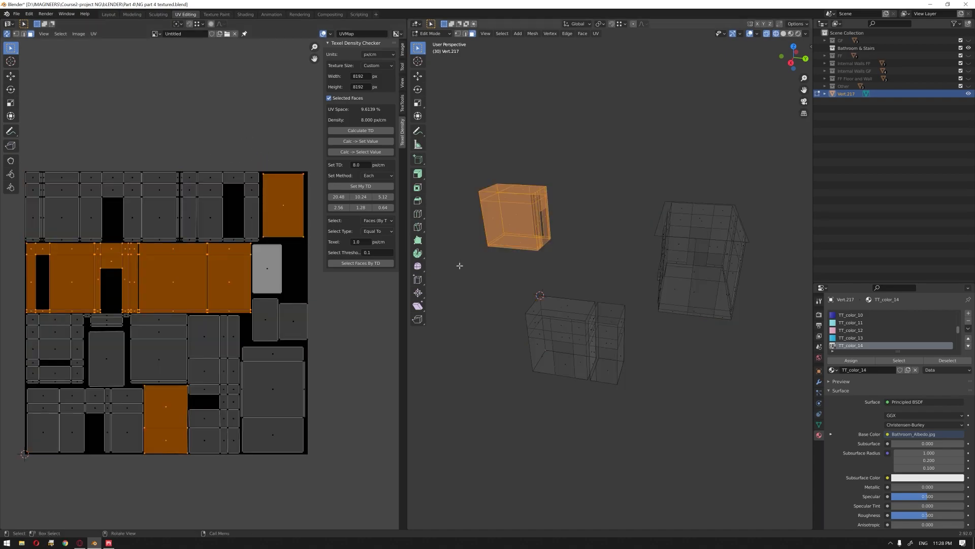
pyautogui.click(262, 241)
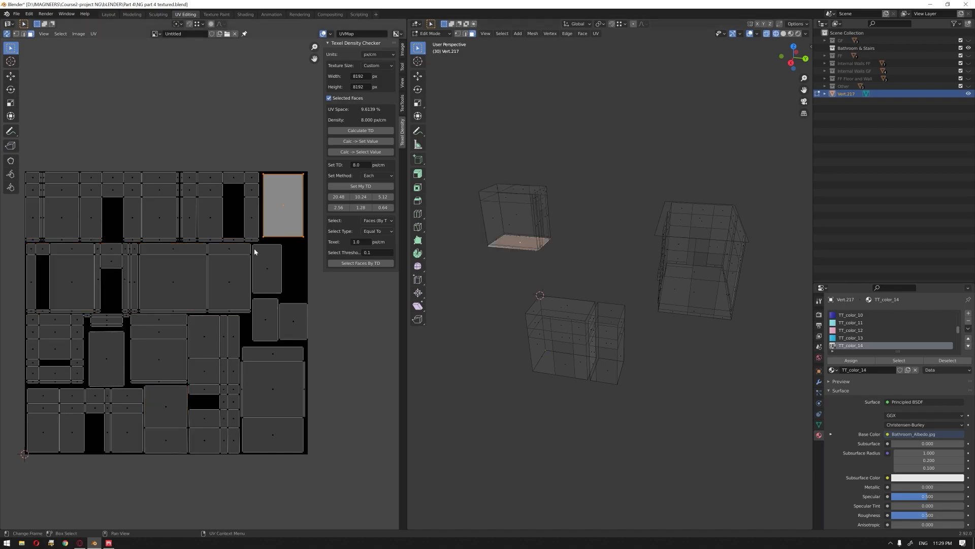
pyautogui.click(163, 422)
pyautogui.click(159, 440)
pyautogui.press('b')
pyautogui.moveTo(492, 242); pyautogui.dragTo(479, 261)
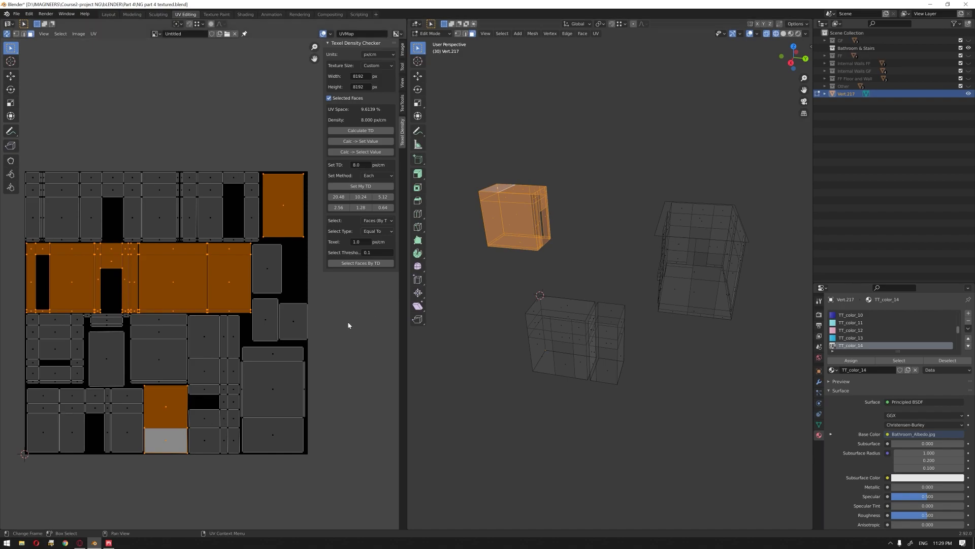
pyautogui.hotkey('alt', 'a')
# Select the two adjoining rooms, isolate the narrow one, and examine which wall UV islands belong to it.
pyautogui.moveTo(593, 299); pyautogui.dragTo(617, 325, button='middle')
pyautogui.moveTo(646, 320); pyautogui.dragTo(441, 445)
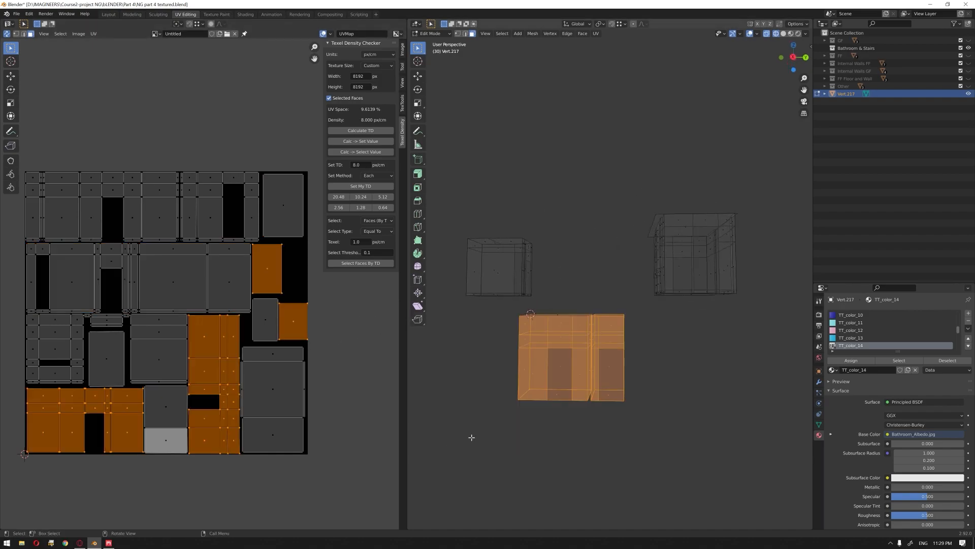
pyautogui.click(663, 433)
pyautogui.moveTo(667, 438); pyautogui.dragTo(593, 322)
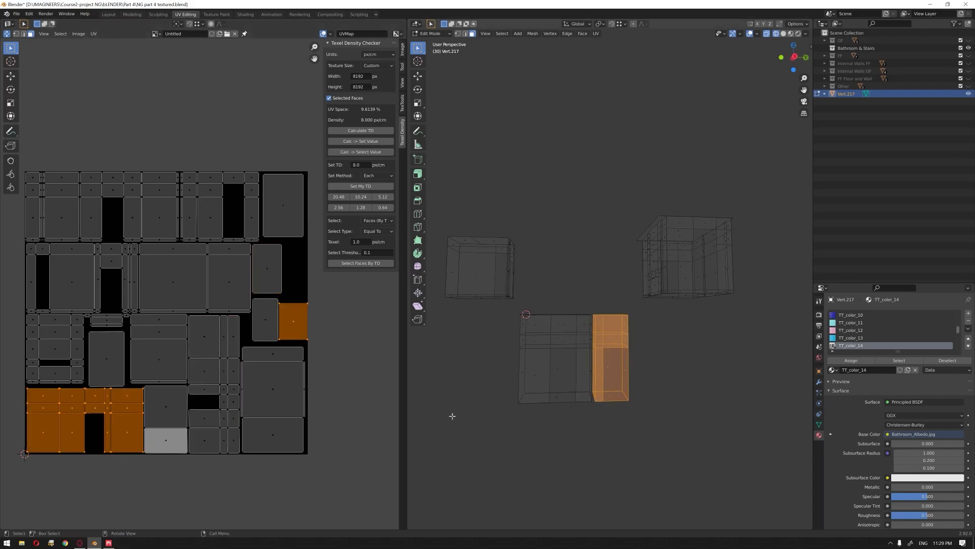
pyautogui.moveTo(441, 418); pyautogui.dragTo(617, 401, button='middle')
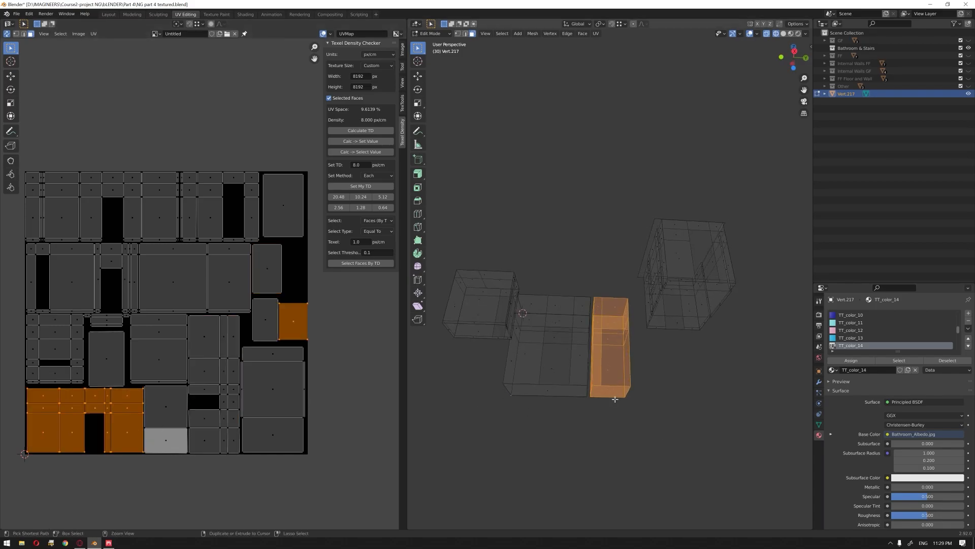
pyautogui.click(616, 393)
pyautogui.click(24, 473)
pyautogui.moveTo(24, 473); pyautogui.dragTo(144, 387)
# Select the wider of the two adjoining rooms and its vertical strip of wall UV islands for comparison.
pyautogui.moveTo(595, 370); pyautogui.dragTo(608, 381, button='middle')
pyautogui.moveTo(486, 423); pyautogui.dragTo(589, 319)
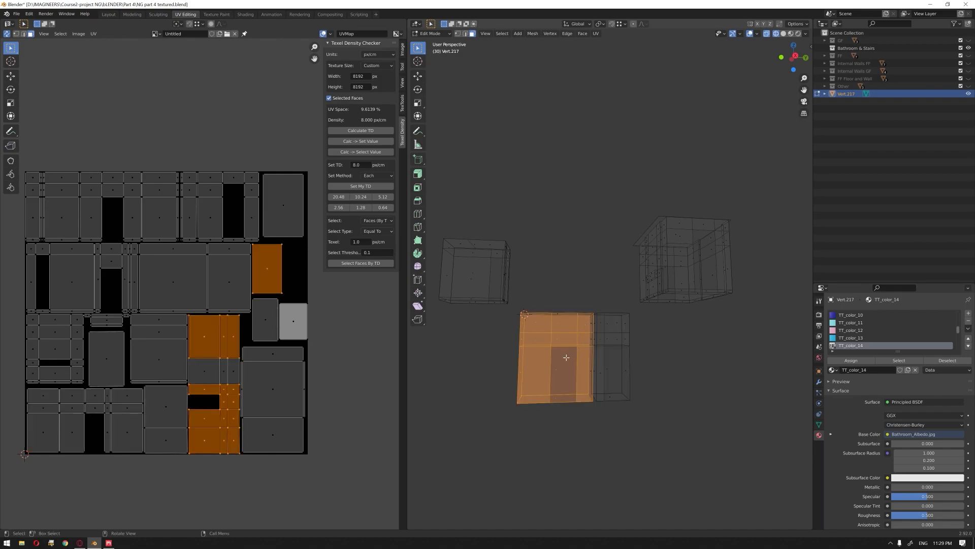
pyautogui.click(227, 479)
pyautogui.moveTo(192, 467); pyautogui.dragTo(239, 313)
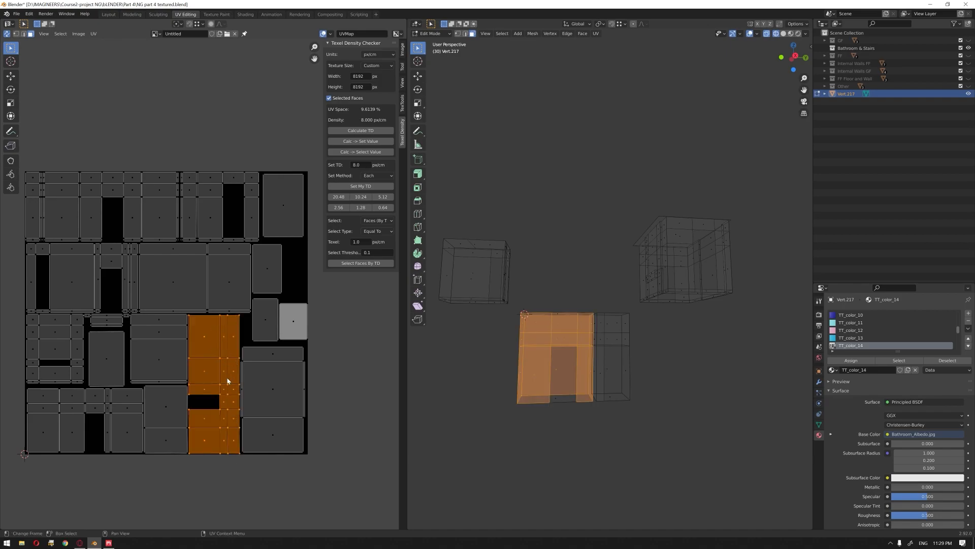
pyautogui.scroll(2, 226, 378)
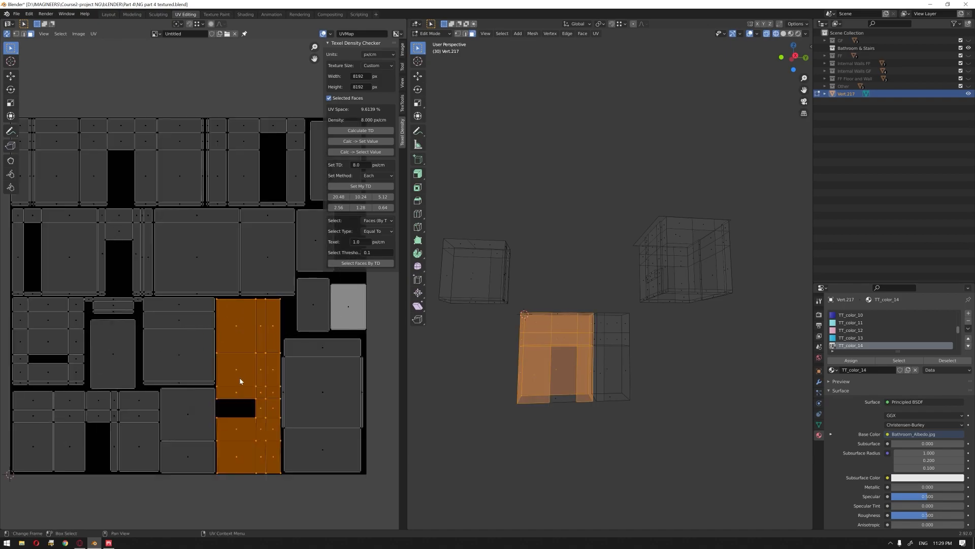
pyautogui.moveTo(274, 226); pyautogui.dragTo(280, 273, button='middle')
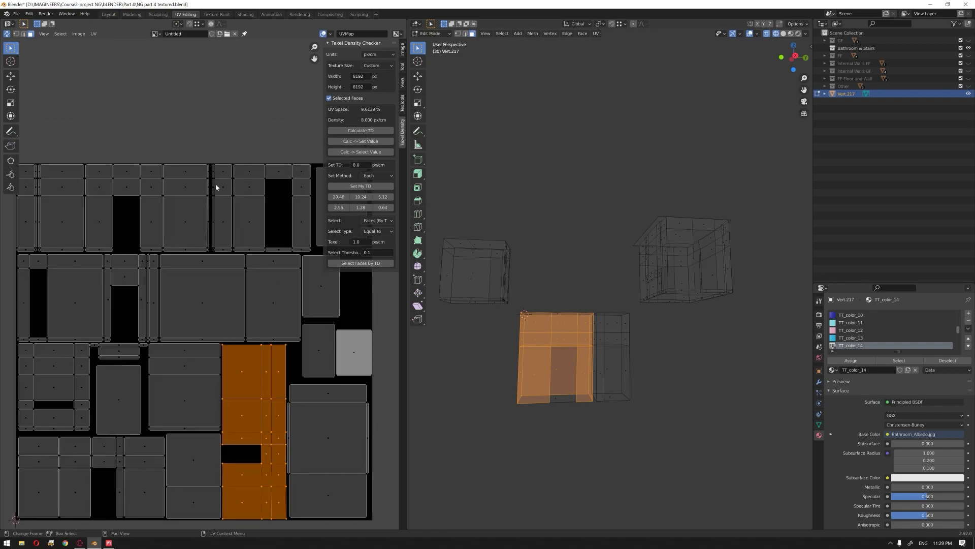
# Select the detached room's continuous row of wall UV islands, compare it with the model, deselect everything and leave Edit Mode.
pyautogui.moveTo(87, 248); pyautogui.dragTo(82, 259, button='middle')
pyautogui.moveTo(17, 279); pyautogui.dragTo(288, 354)
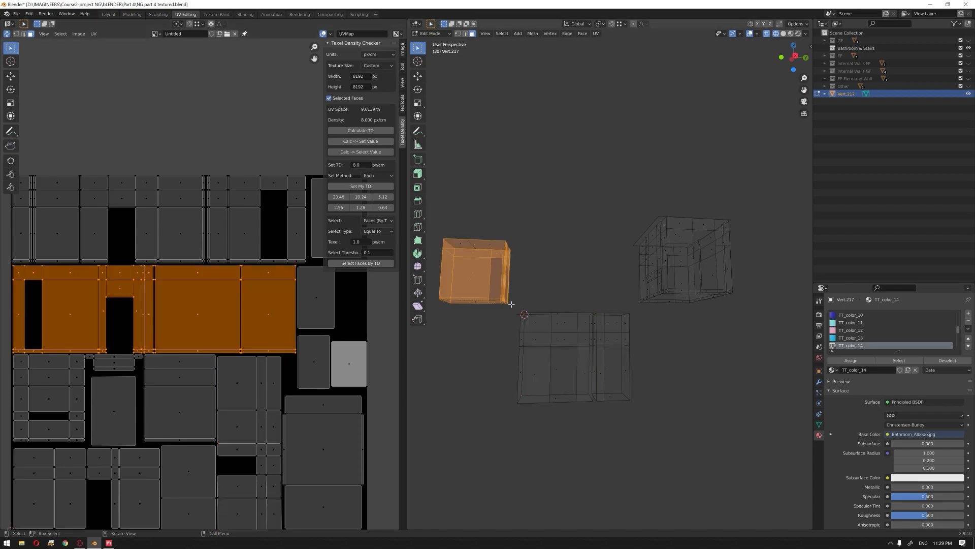
pyautogui.moveTo(479, 321); pyautogui.dragTo(525, 290, button='middle')
pyautogui.scroll(-3, 349, 271)
pyautogui.click(747, 157)
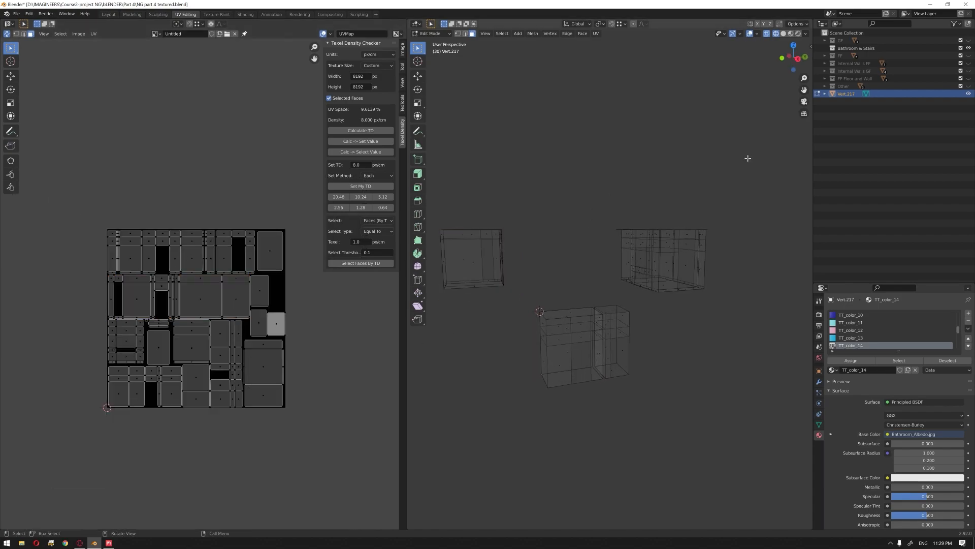
pyautogui.press('Tab')
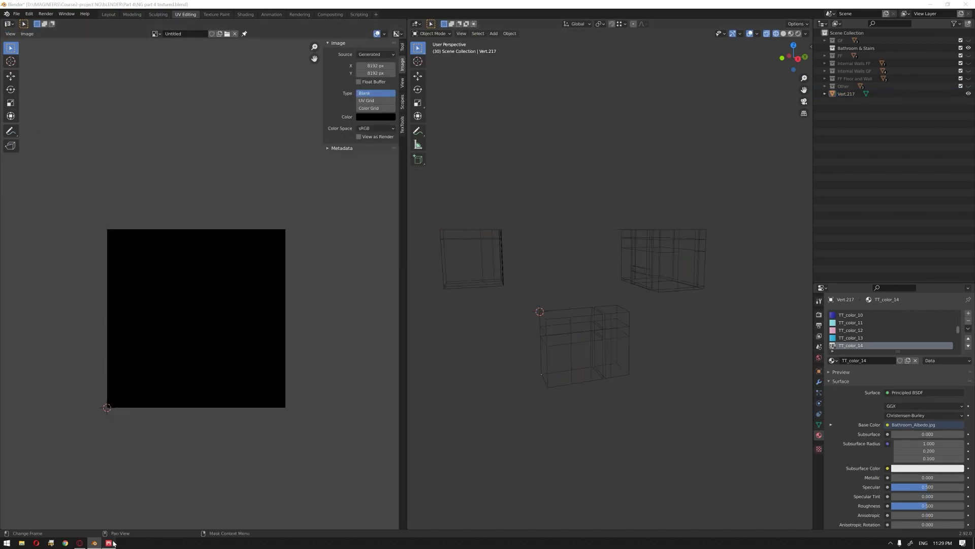
# Switch to Quixel Mixer and inspect the imported bathroom model and its texture resolution options.
pyautogui.hotkey('alt', 'Tab')
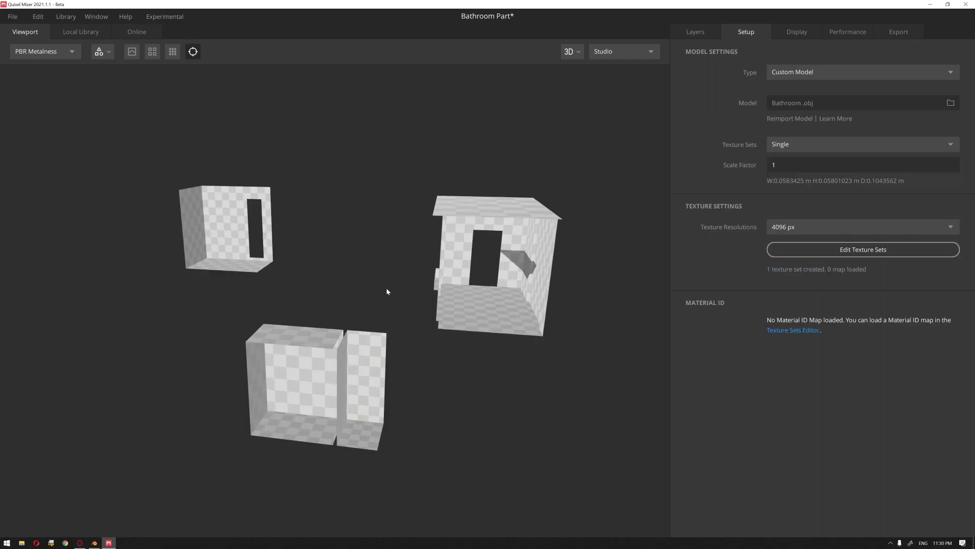
pyautogui.moveTo(462, 303); pyautogui.dragTo(443, 336)
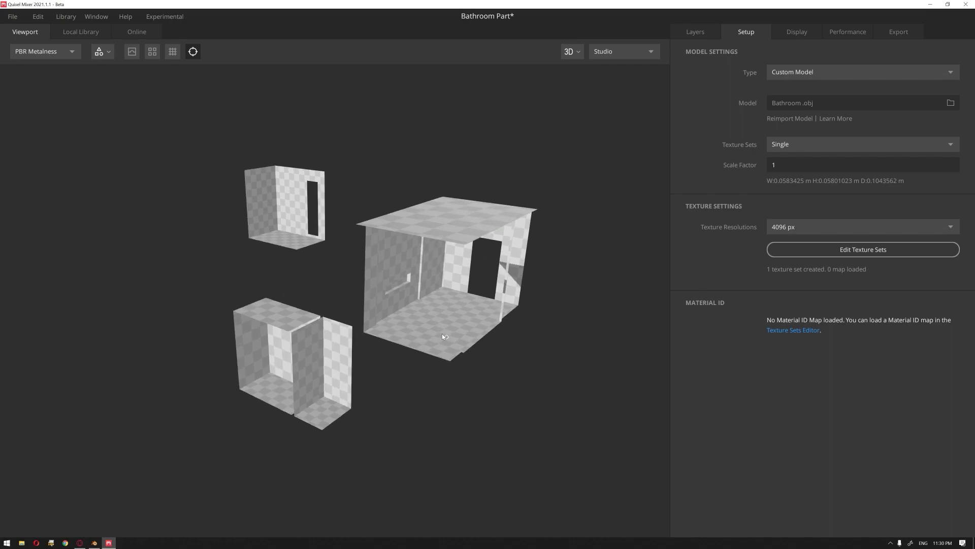
pyautogui.click(801, 228)
pyautogui.click(801, 228)
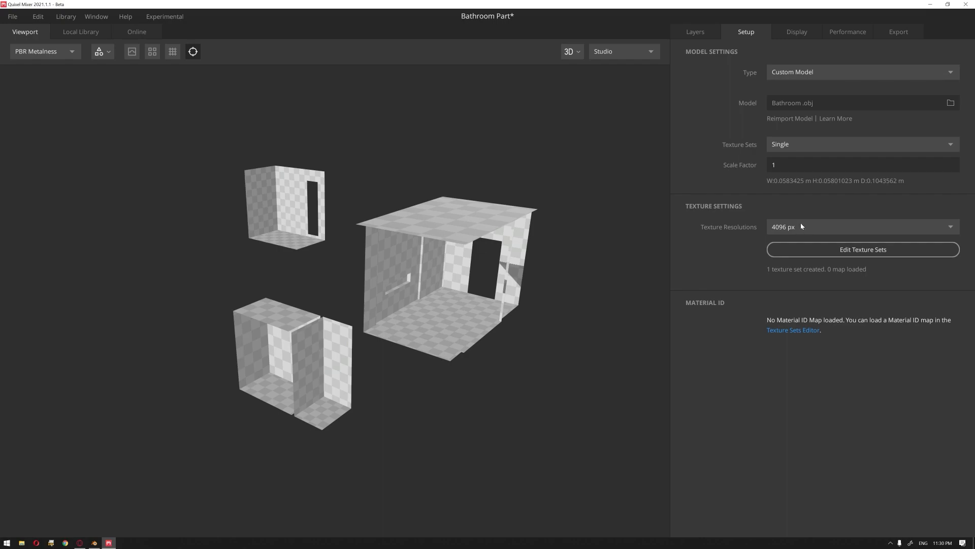
# Review the base map slots in the Texture Sets Editor and the available texture set types.
pyautogui.click(836, 251)
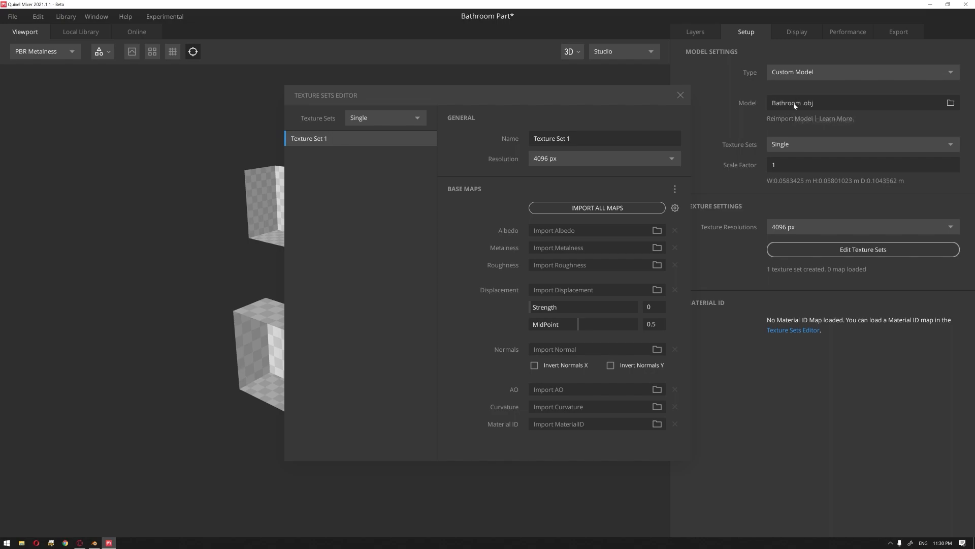
pyautogui.click(680, 95)
pyautogui.click(825, 149)
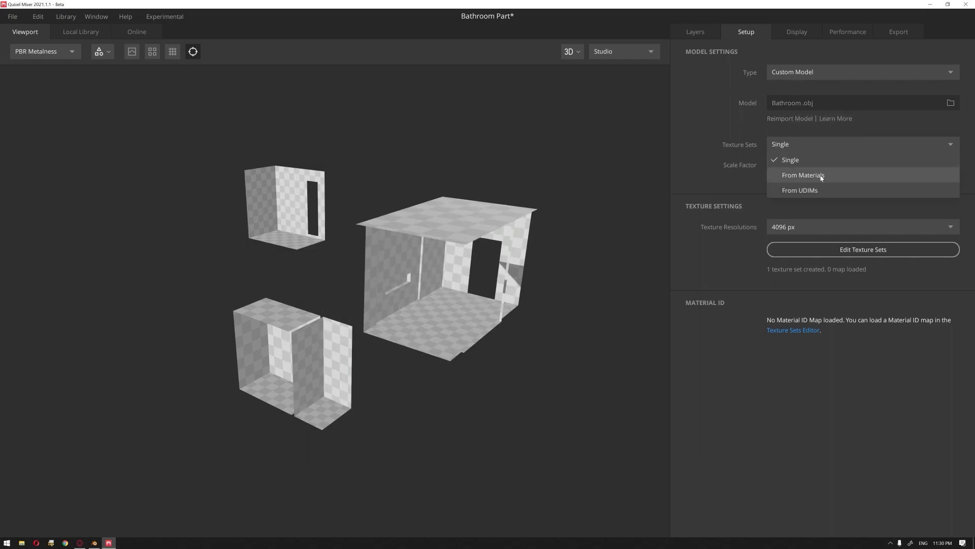
pyautogui.click(729, 101)
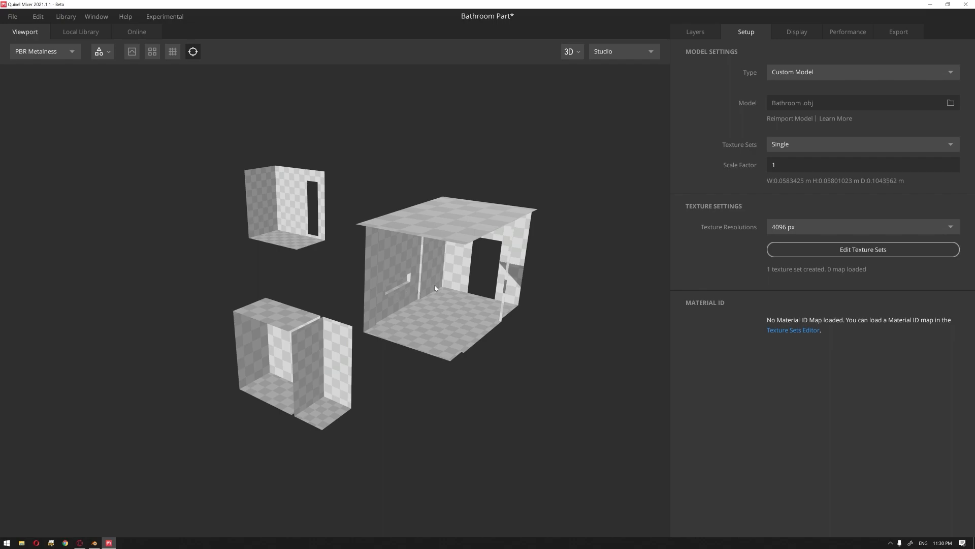
# Import 8k Bathroom and floor.jpg as the Material ID map of Texture Set 1 in the Texture Sets Editor.
pyautogui.click(802, 254)
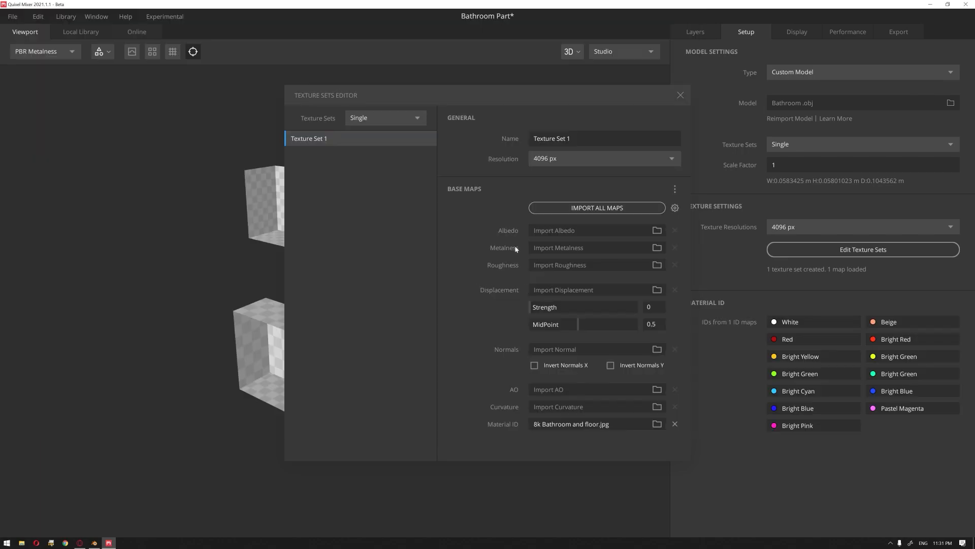
# Close the Texture Sets Editor and add a layer set named BATHROOM 1.
pyautogui.click(681, 95)
pyautogui.click(700, 34)
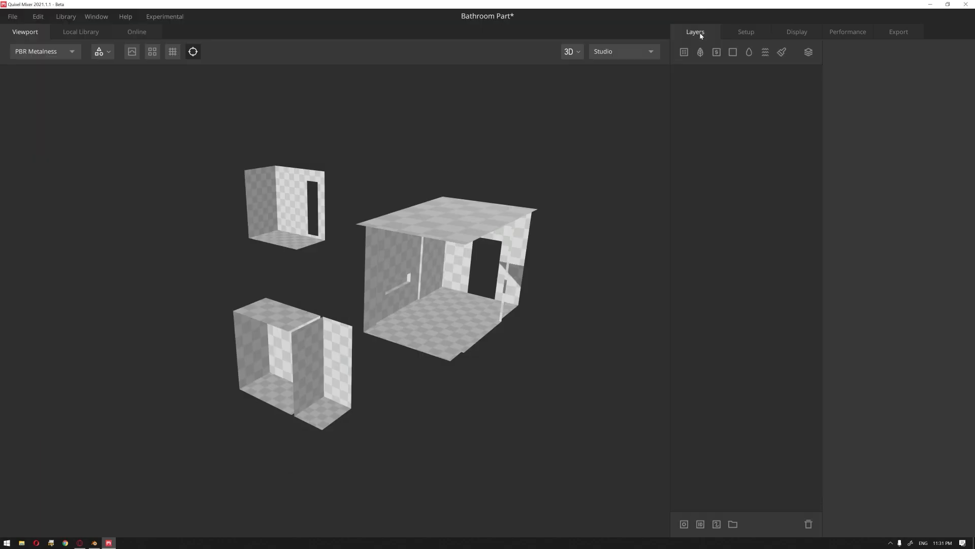
pyautogui.click(808, 53)
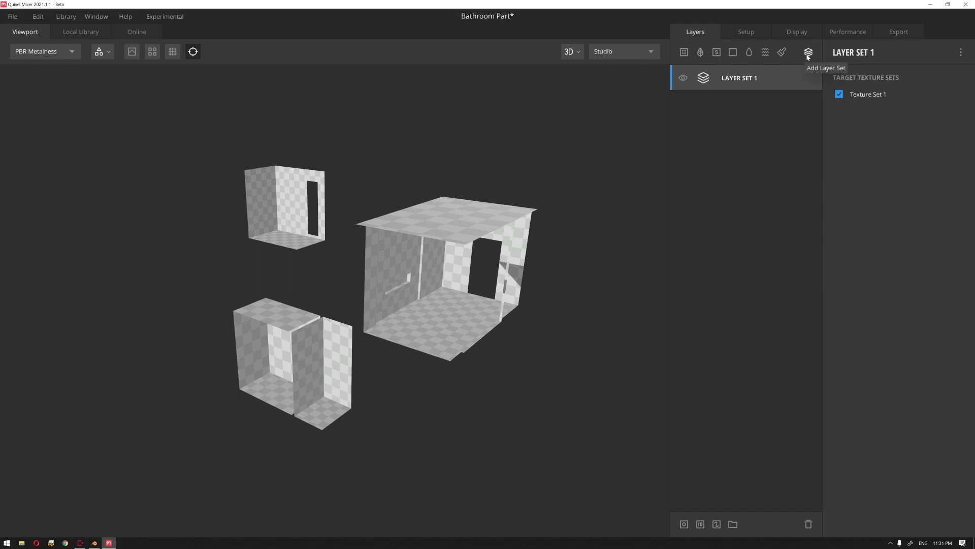
pyautogui.doubleClick(745, 80)
pyautogui.write('B')
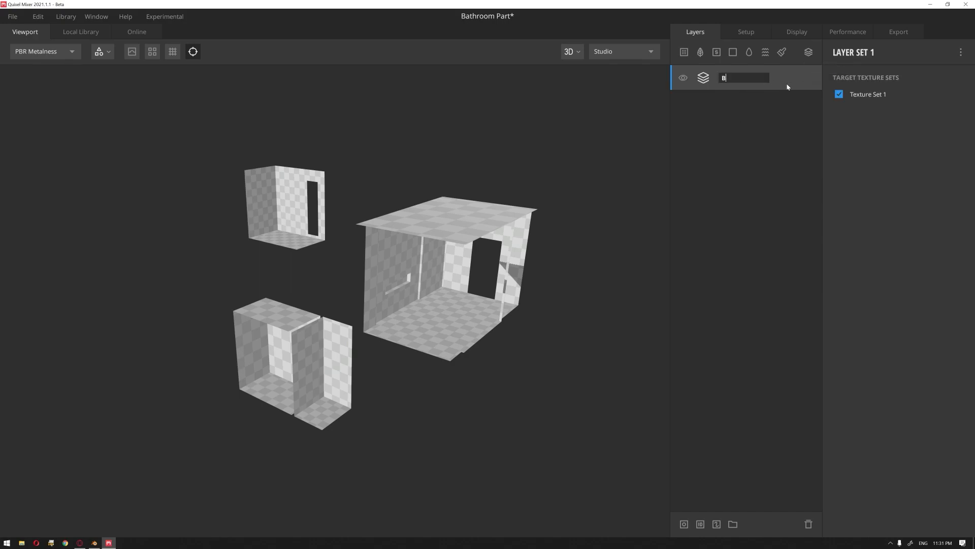
pyautogui.write('ATHROOM 1')
pyautogui.press('Return')
# Add the Slate Stone 2X2 M surface from the local library and mask it to the Bright Red wall material ID.
pyautogui.moveTo(460, 246); pyautogui.dragTo(497, 251)
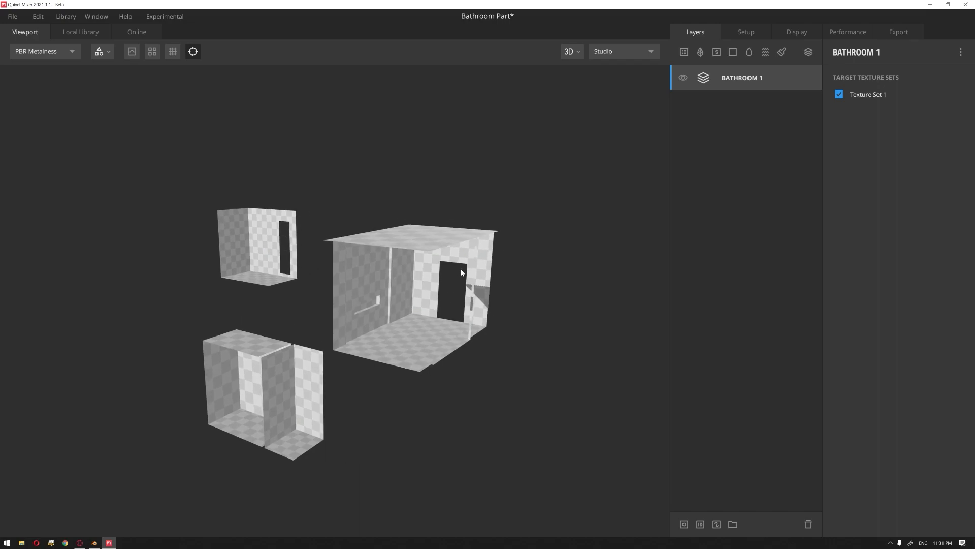
pyautogui.scroll(5, 475, 257)
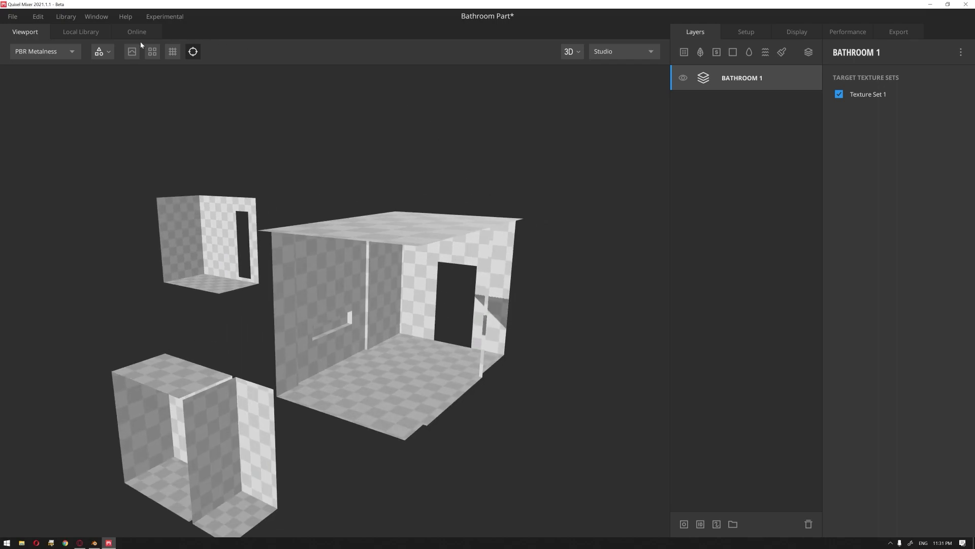
pyautogui.click(81, 31)
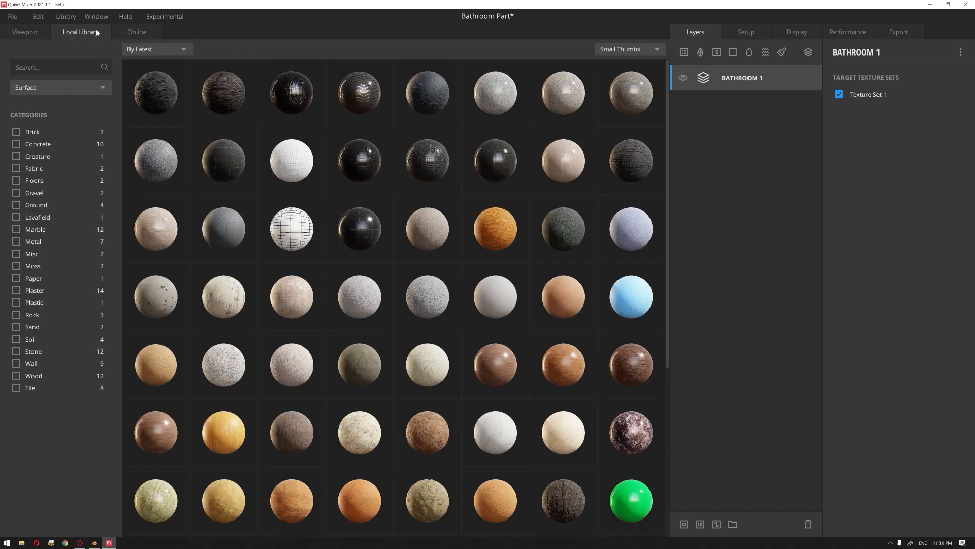
pyautogui.click(173, 98)
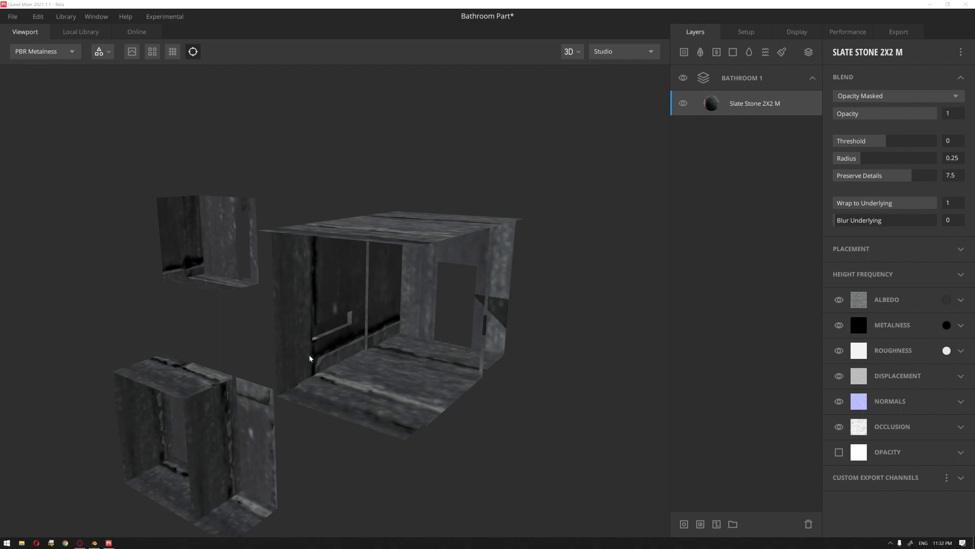
pyautogui.click(701, 524)
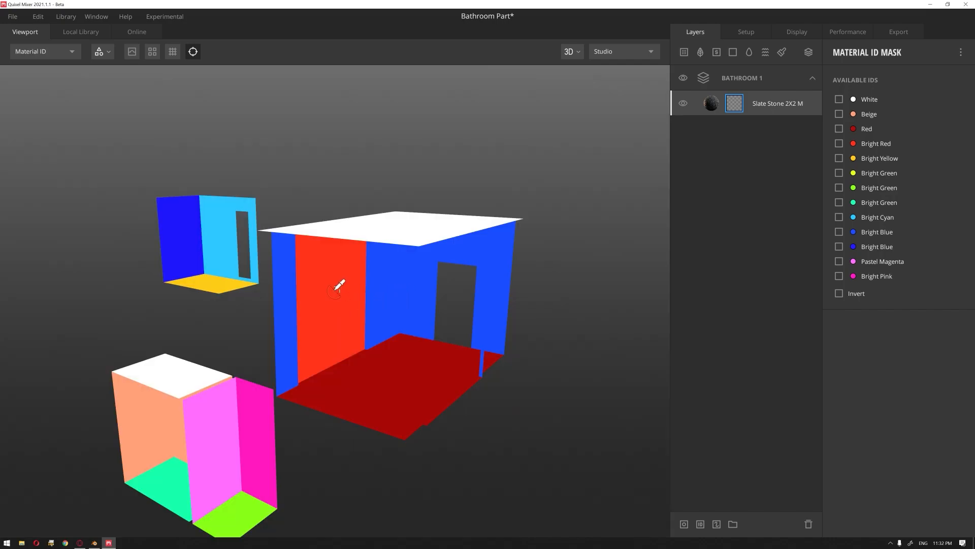
pyautogui.click(335, 289)
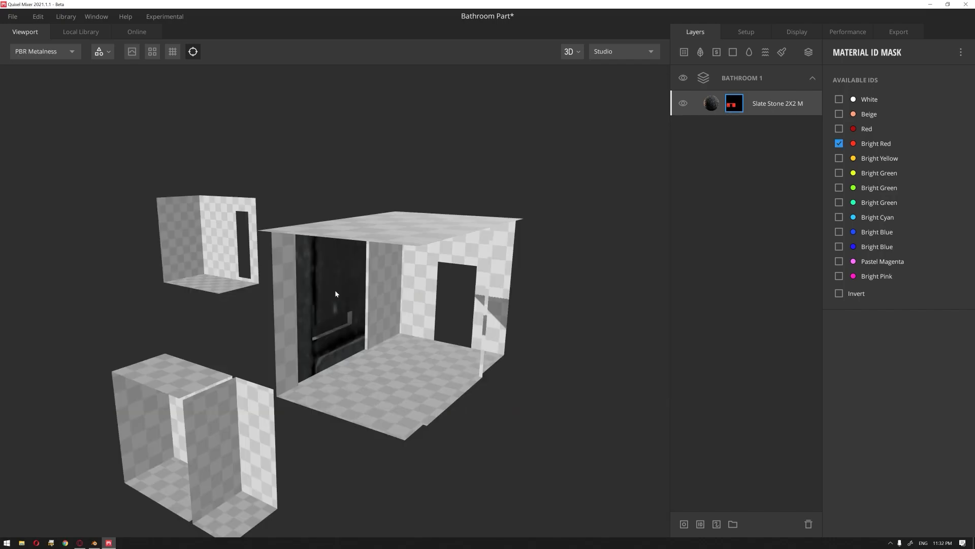
# Set the Slate Stone layer's placement to Tiling with 8 repetitions in X and 5 in Y.
pyautogui.scroll(5, 356, 325)
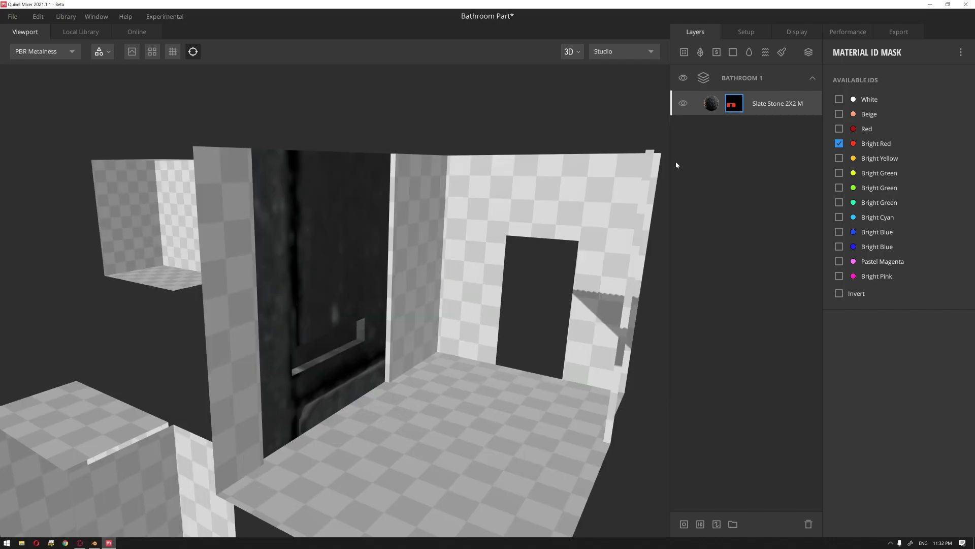
pyautogui.click(712, 105)
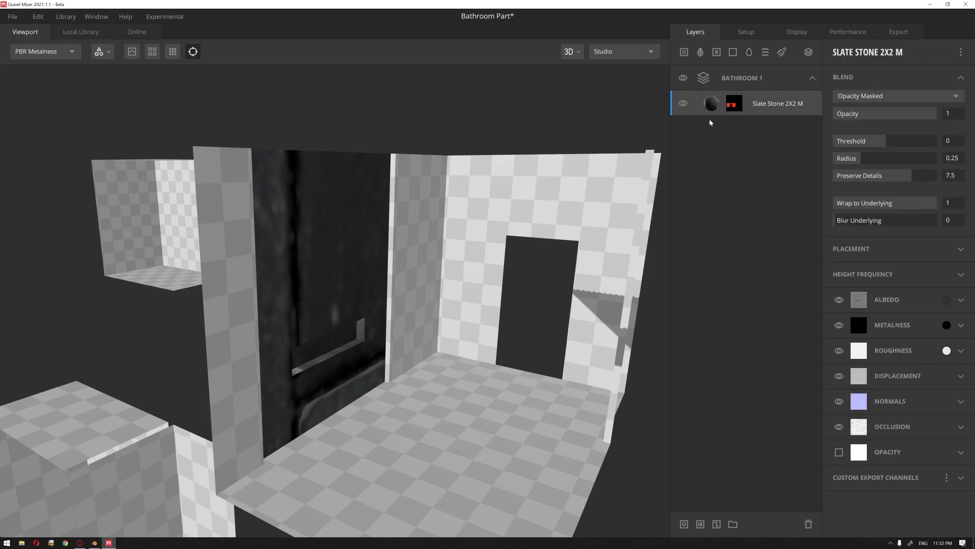
pyautogui.click(869, 249)
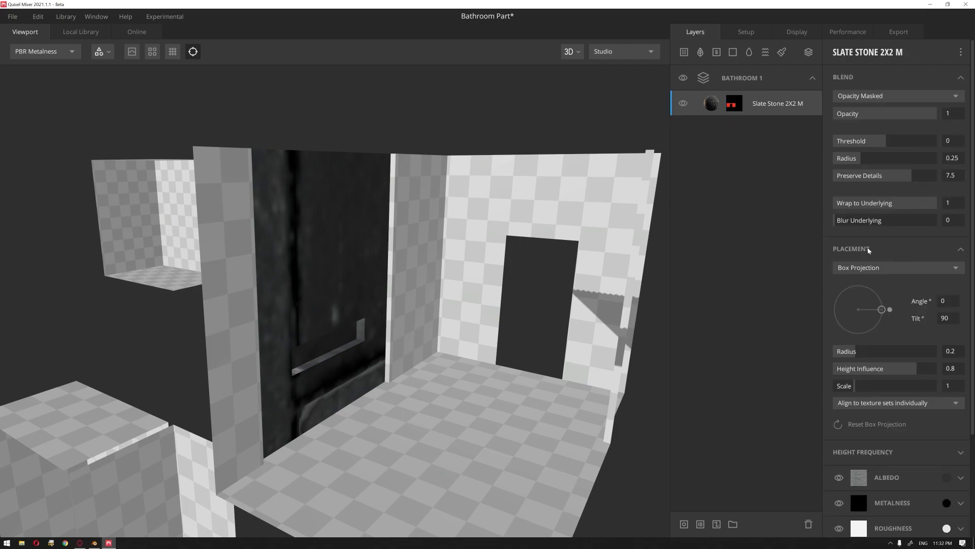
pyautogui.click(883, 269)
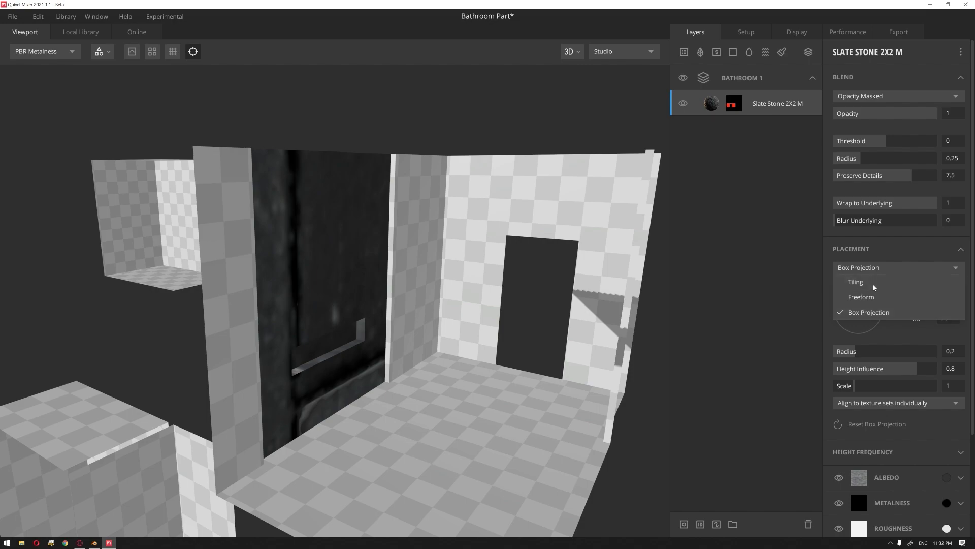
pyautogui.click(875, 282)
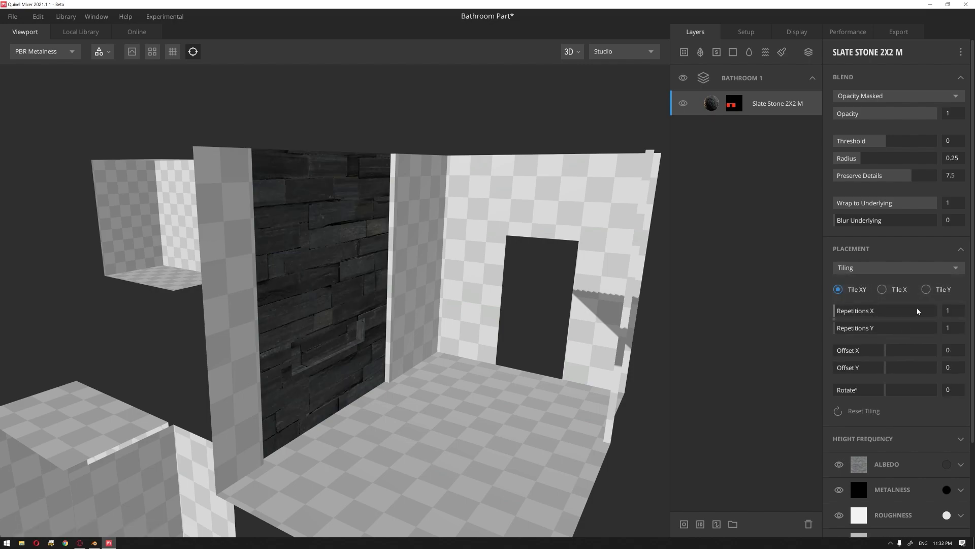
pyautogui.click(957, 313)
pyautogui.write('8')
pyautogui.press('Tab')
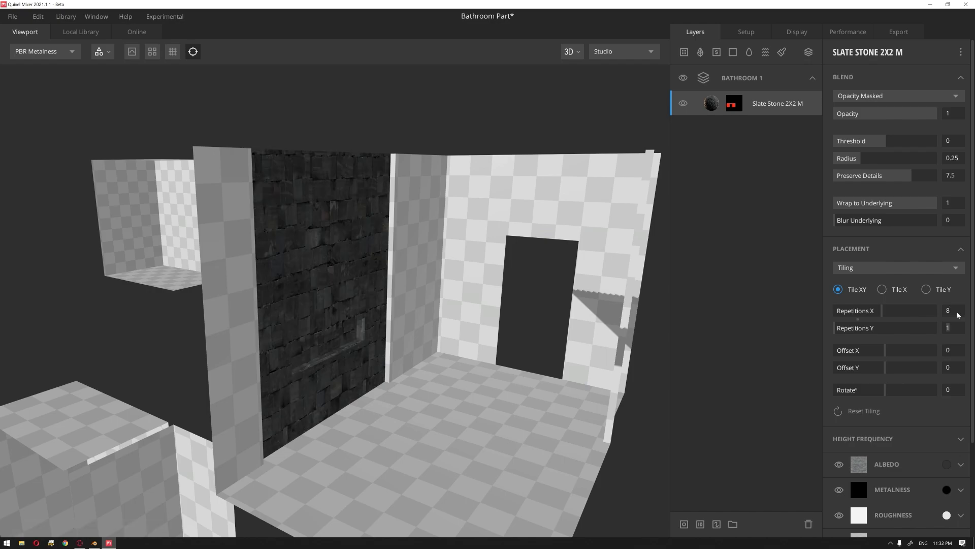
pyautogui.write('5')
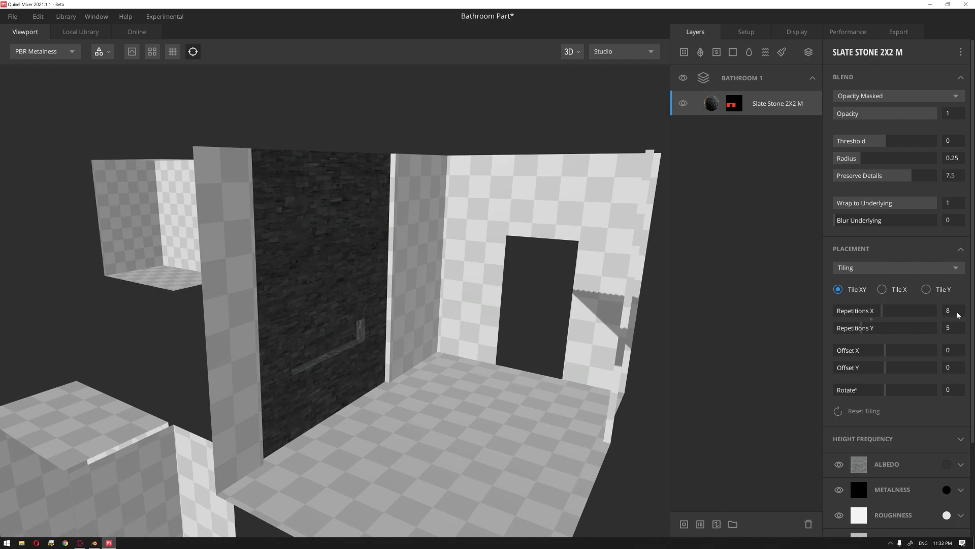
# Examine the tiled slate on both walls of the large bathroom from several angles.
pyautogui.scroll(3, 433, 335)
pyautogui.scroll(-3, 425, 342)
pyautogui.moveTo(404, 339); pyautogui.dragTo(270, 338)
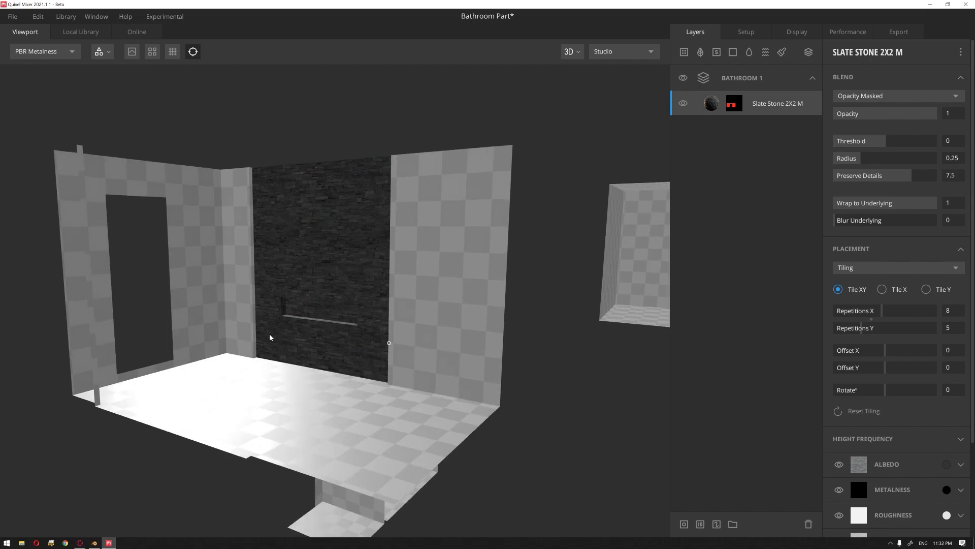
pyautogui.scroll(3, 302, 322)
pyautogui.moveTo(365, 339); pyautogui.dragTo(337, 317)
pyautogui.moveTo(338, 318); pyautogui.dragTo(413, 348, button='middle')
pyautogui.moveTo(411, 349); pyautogui.dragTo(335, 370)
pyautogui.moveTo(336, 371); pyautogui.dragTo(348, 359, button='middle')
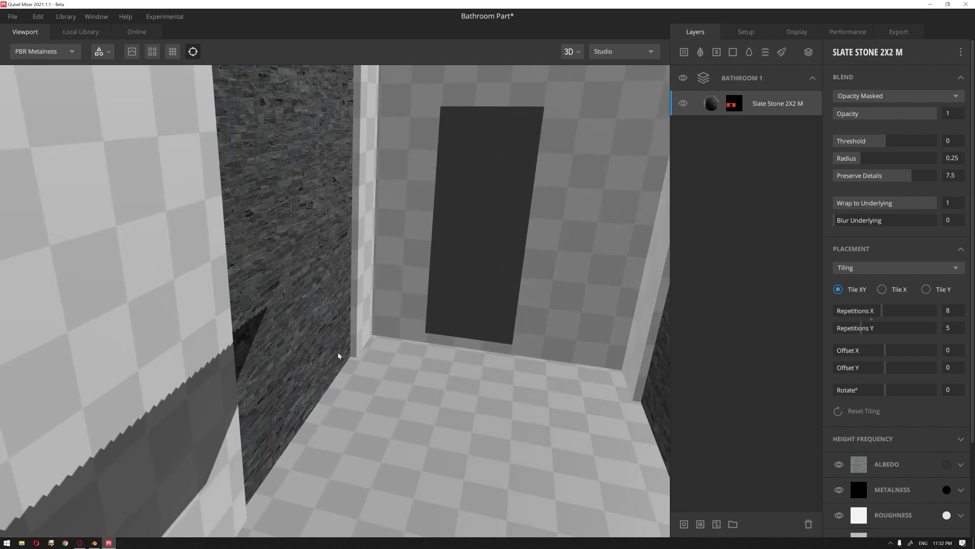
pyautogui.moveTo(389, 303); pyautogui.dragTo(369, 313)
pyautogui.scroll(-2, 432, 320)
pyautogui.scroll(-5, 424, 323)
pyautogui.scroll(3, 371, 327)
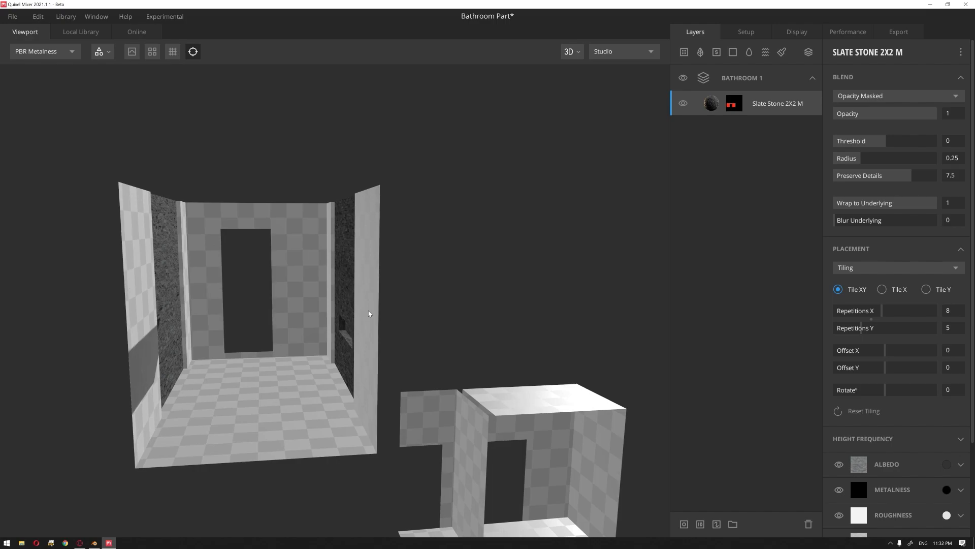
# Add the Stone Tiles 2X2 M surface from the local library's Tile category and mask it to the Red floor material ID.
pyautogui.click(84, 33)
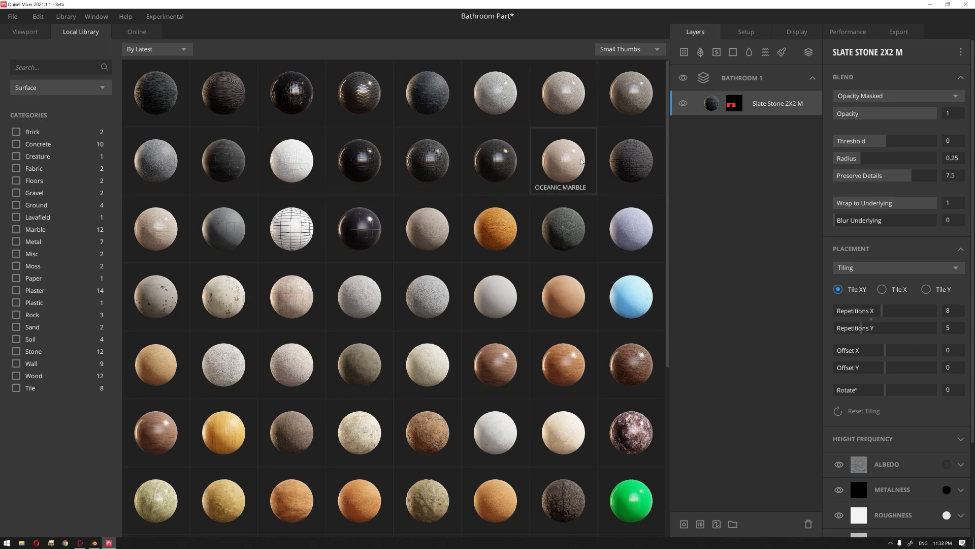
pyautogui.click(16, 389)
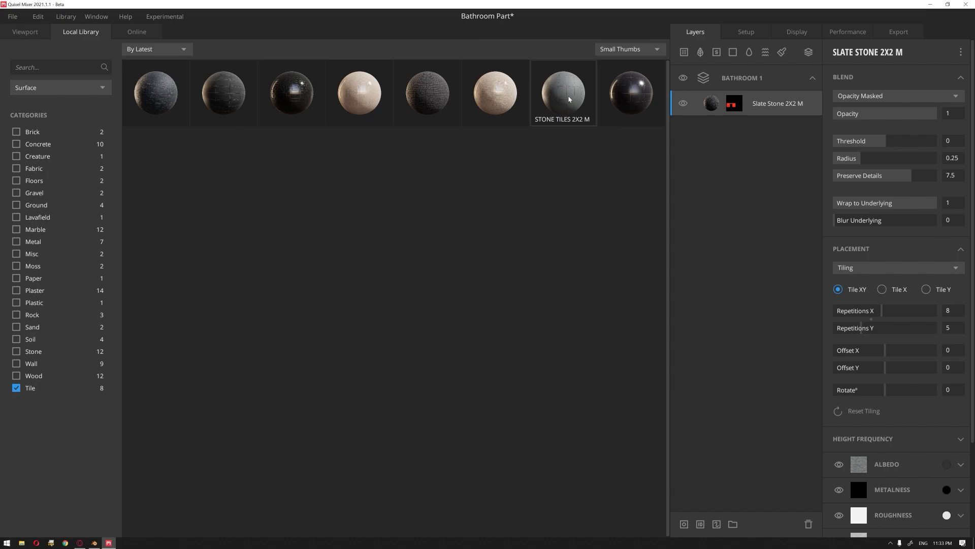
pyautogui.click(569, 99)
pyautogui.moveTo(401, 273); pyautogui.dragTo(460, 250, button='middle')
pyautogui.moveTo(460, 251); pyautogui.dragTo(458, 272)
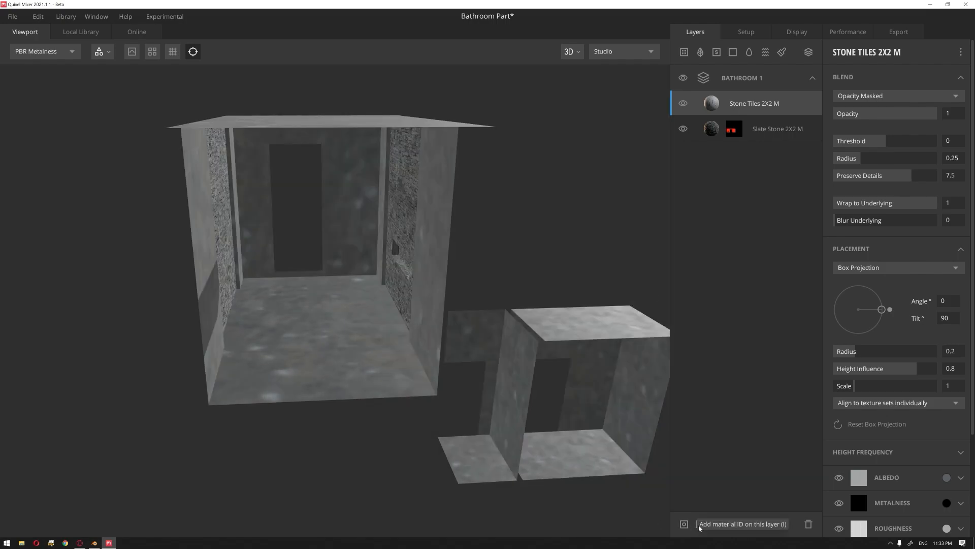
pyautogui.click(699, 526)
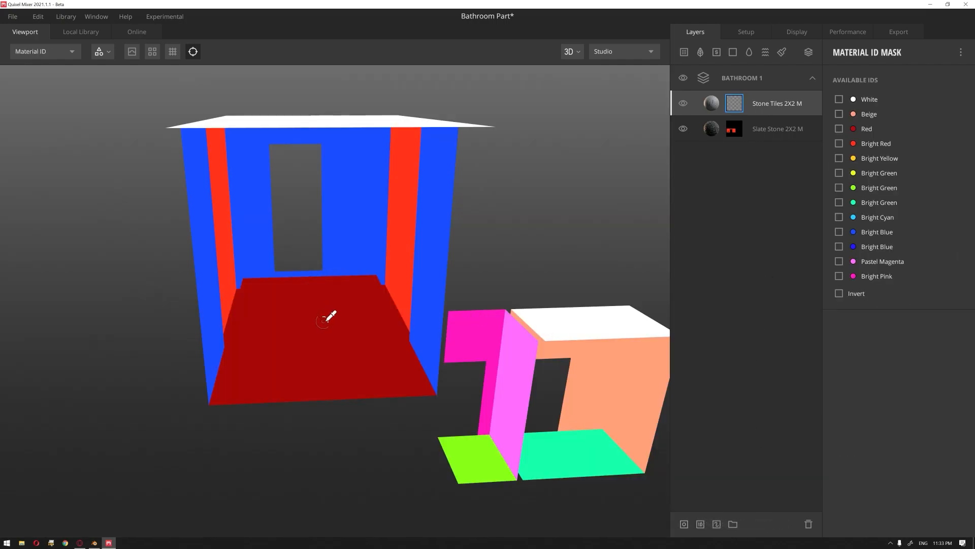
pyautogui.click(332, 322)
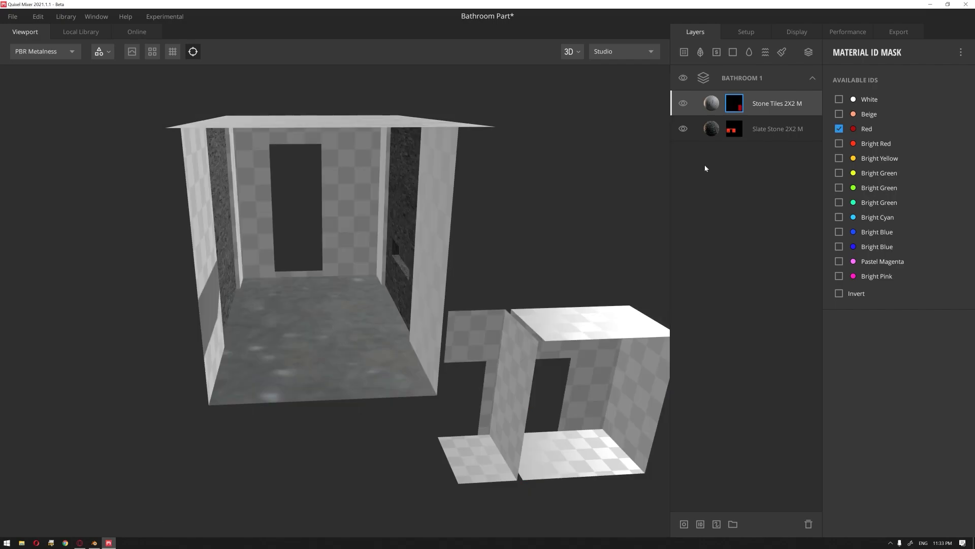
# Set the Stone Tiles layer's placement to Tiling with 5 repetitions in X and Y.
pyautogui.click(709, 108)
pyautogui.click(881, 268)
pyautogui.click(876, 283)
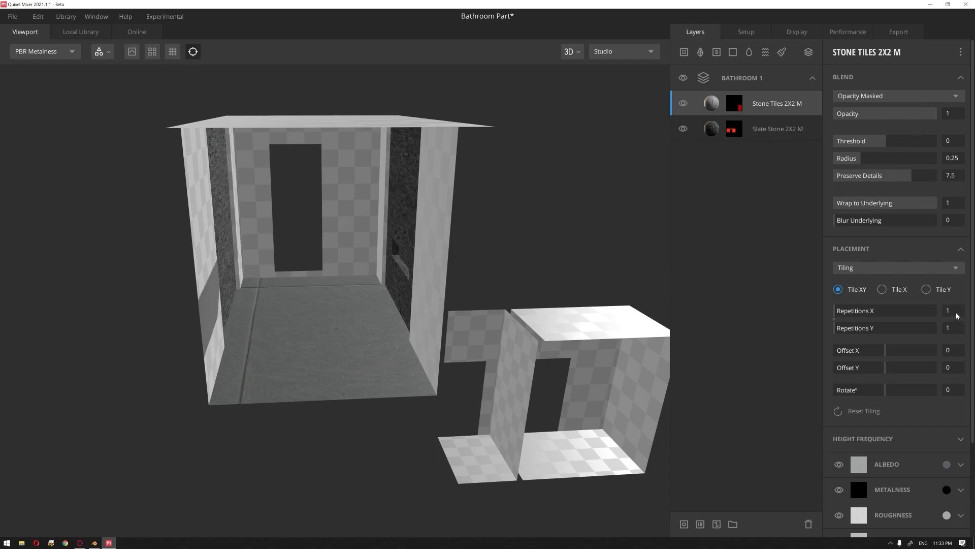
pyautogui.press('Return')
pyautogui.scroll(5, 342, 303)
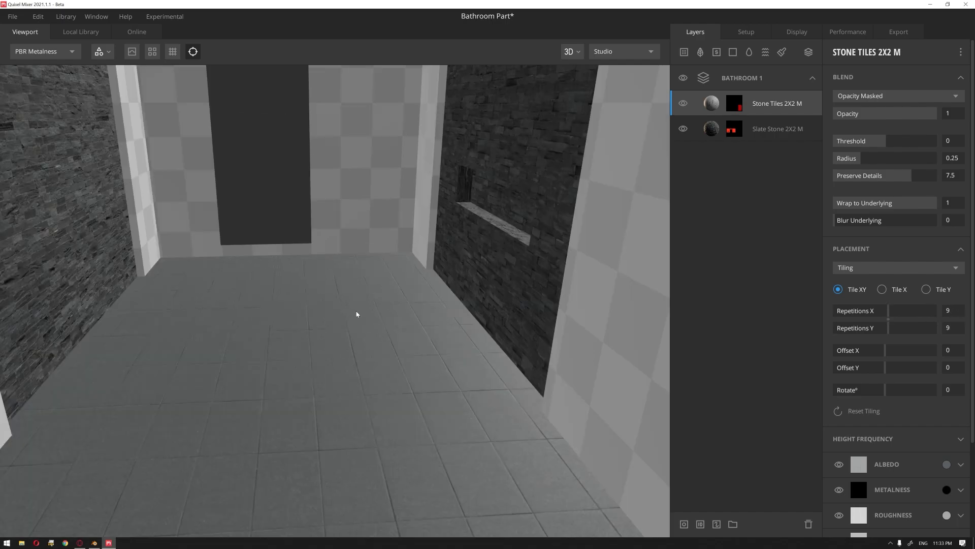
pyautogui.moveTo(351, 310); pyautogui.dragTo(452, 322)
pyautogui.moveTo(452, 322); pyautogui.dragTo(406, 305, button='middle')
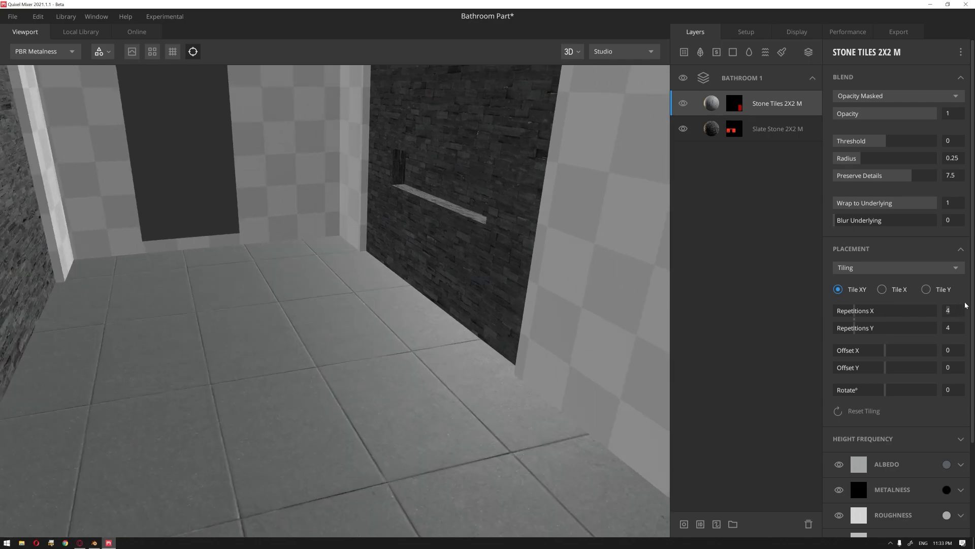
pyautogui.write('5')
pyautogui.press('Tab')
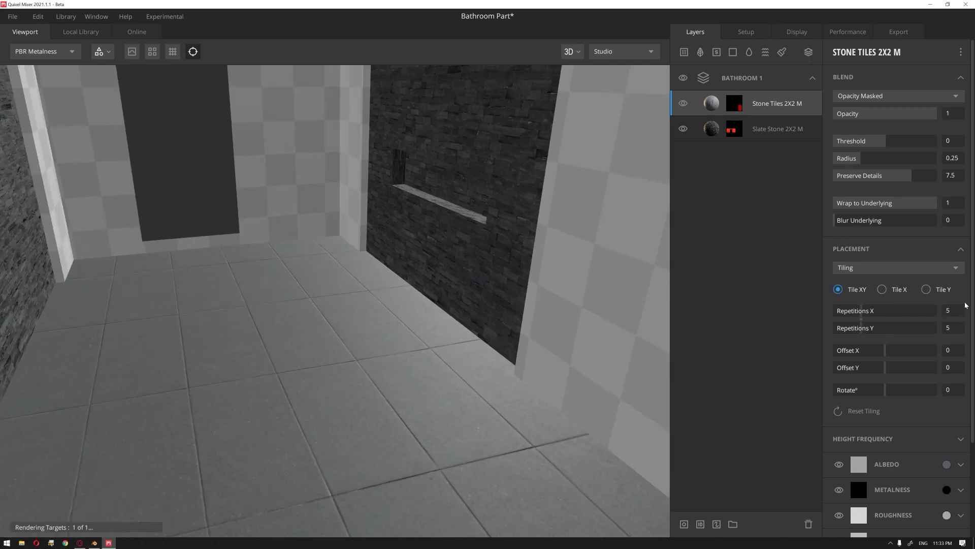
# Add the Black Stone Tiles 2X2 M surface and mask it to the Bright Blue material ID of the door wall.
pyautogui.moveTo(385, 324); pyautogui.dragTo(529, 247)
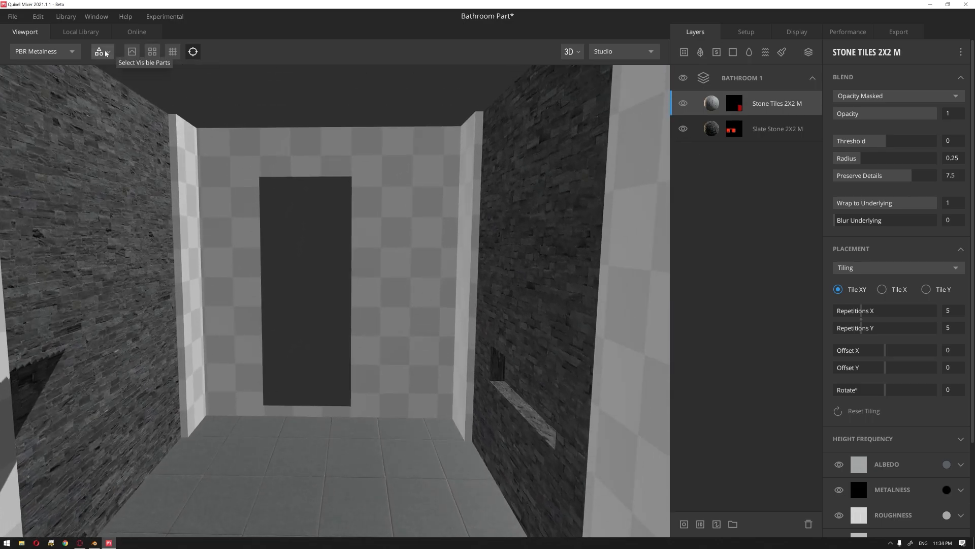
pyautogui.click(81, 31)
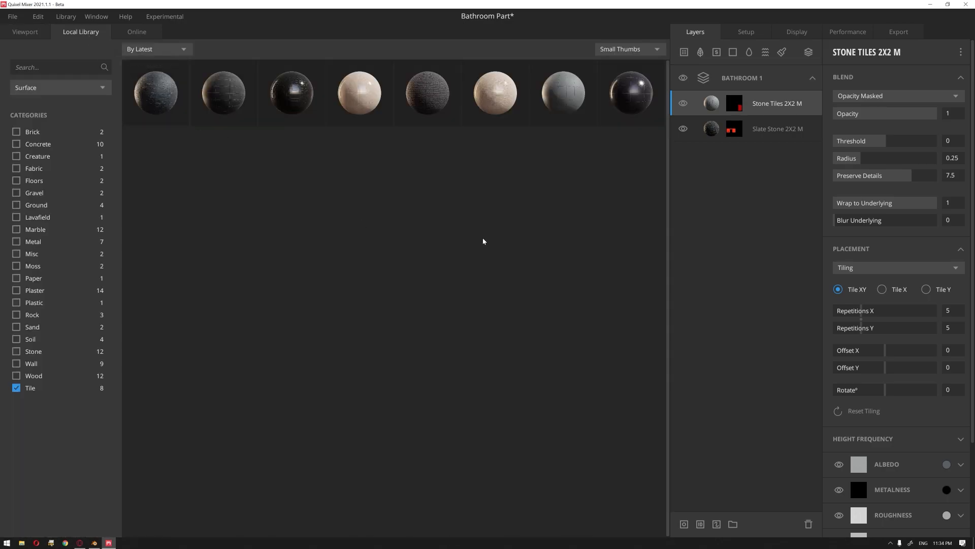
pyautogui.click(228, 94)
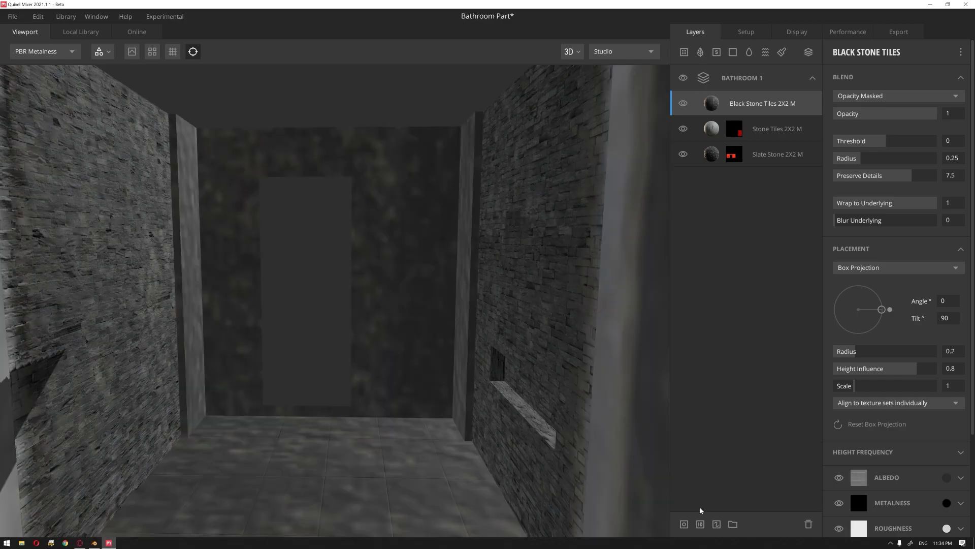
pyautogui.click(700, 524)
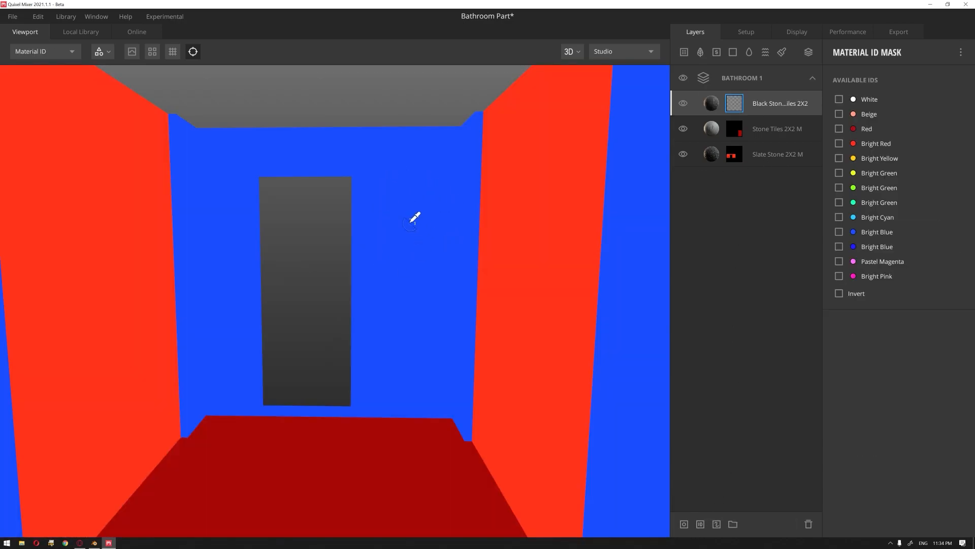
pyautogui.click(410, 224)
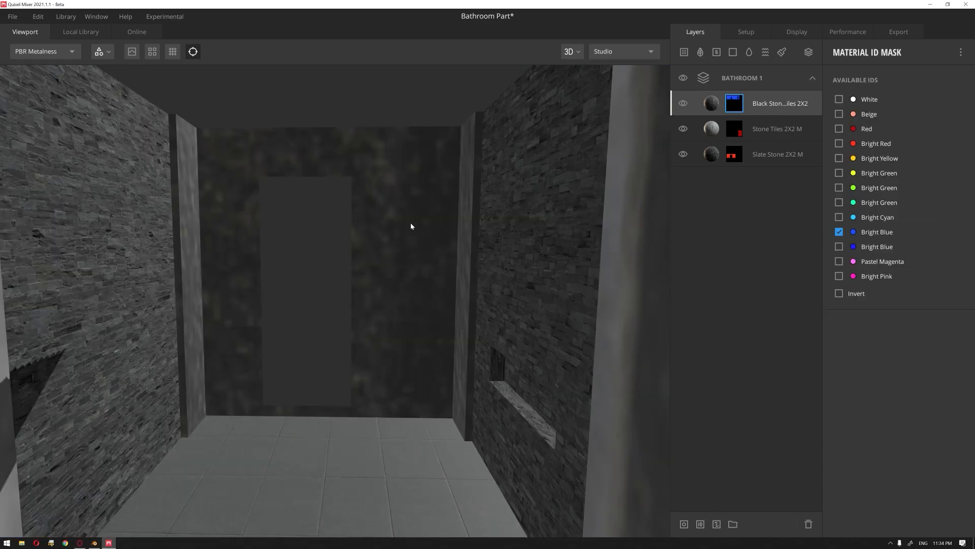
# Set the Black Stone Tiles layer's placement to Tiling with 9 repetitions in X and Y.
pyautogui.click(778, 104)
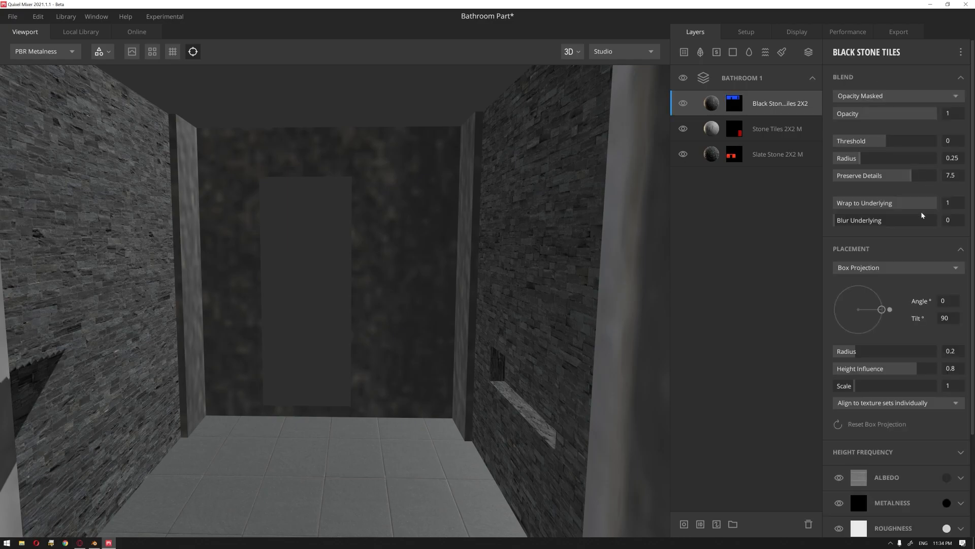
pyautogui.click(888, 268)
pyautogui.click(881, 282)
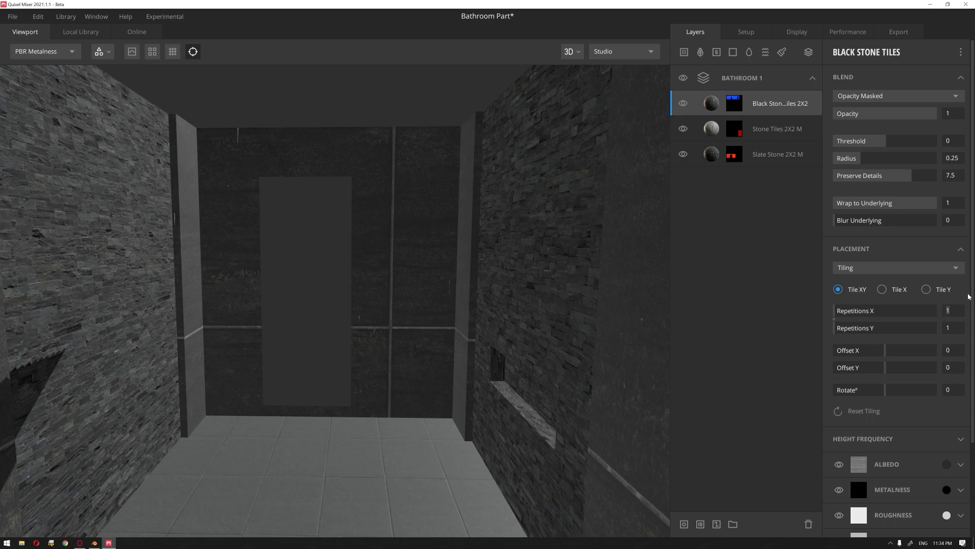
pyautogui.write('9')
pyautogui.press('Return')
# Set the Black Stone Tiles layer's roughness to a dark grey to make the tiles glossier.
pyautogui.moveTo(293, 329); pyautogui.dragTo(425, 312)
pyautogui.moveTo(425, 312); pyautogui.dragTo(411, 303, button='middle')
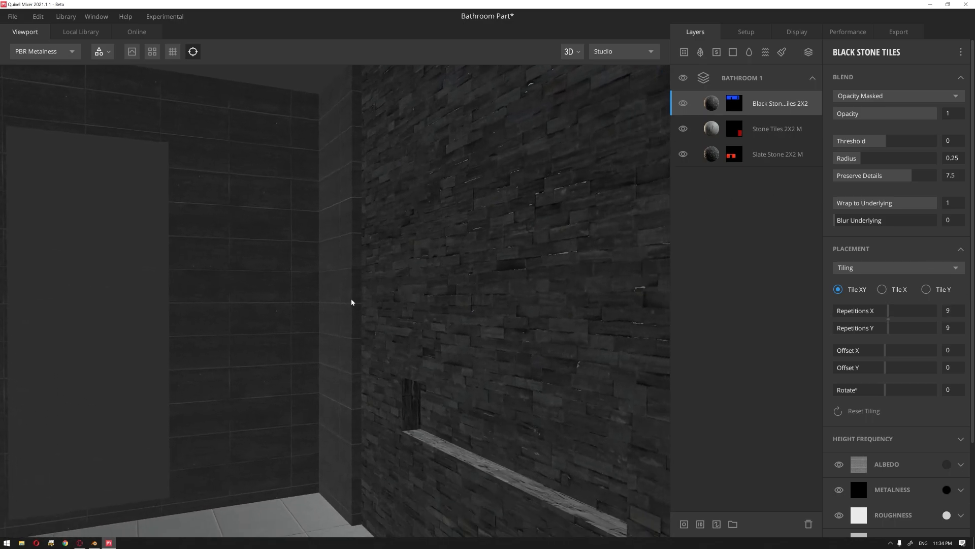
pyautogui.moveTo(290, 292)
pyautogui.keyDown('shift'); pyautogui.mouseDown(button='right')
pyautogui.moveTo(672, 299)
pyautogui.moveTo(581, 303)
pyautogui.mouseUp(button='right'); pyautogui.keyUp('shift')
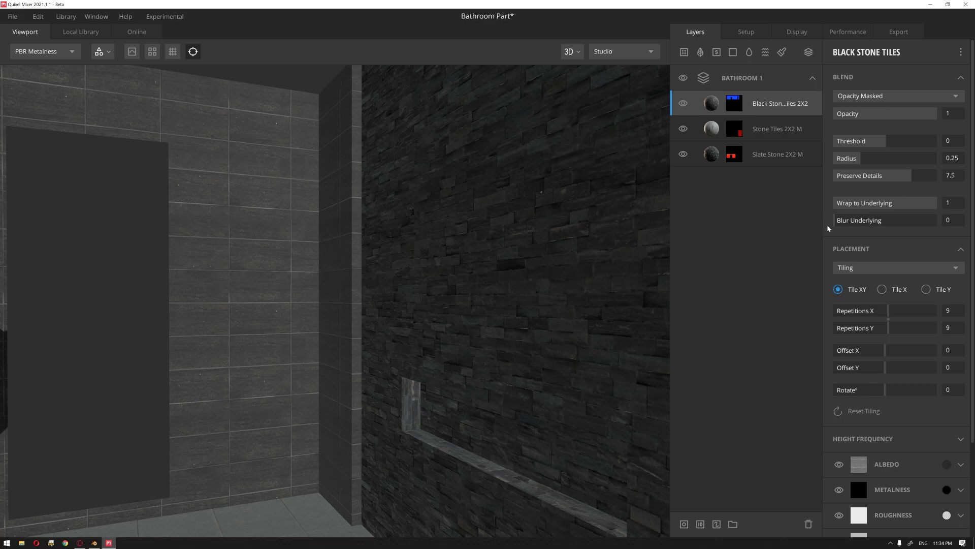
pyautogui.scroll(-2, 917, 437)
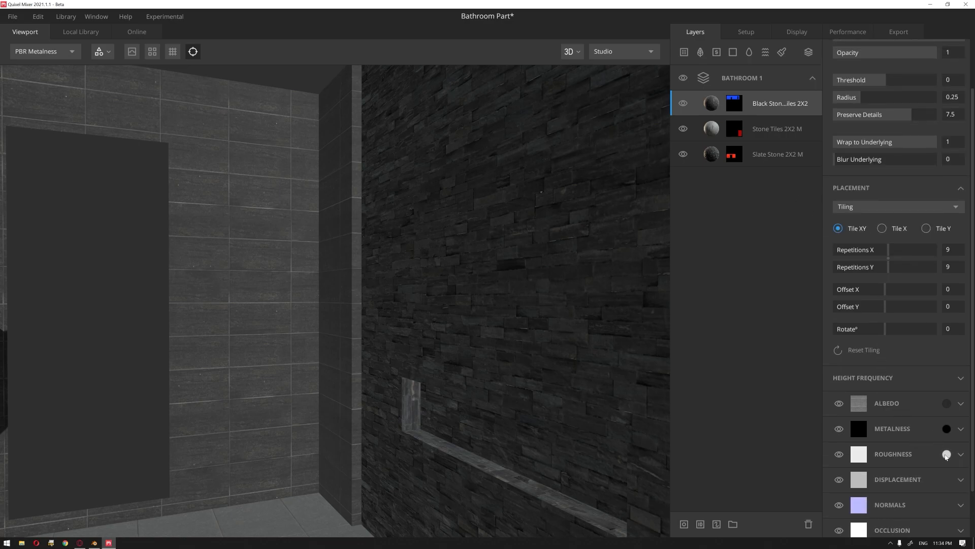
pyautogui.click(947, 454)
pyautogui.click(351, 278)
pyautogui.moveTo(349, 289)
pyautogui.mouseDown()
pyautogui.moveTo(352, 314)
pyautogui.moveTo(360, 303)
pyautogui.moveTo(353, 311)
pyautogui.mouseUp()
pyautogui.click(609, 373)
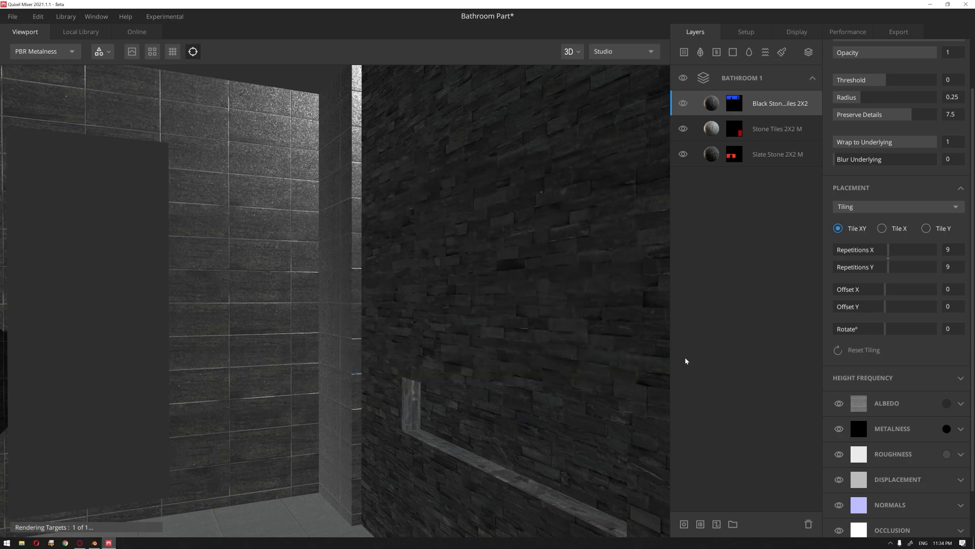
# Lighten the Black Stone Tiles layer's albedo to the neutral grey 686867.
pyautogui.click(946, 403)
pyautogui.moveTo(351, 315); pyautogui.dragTo(347, 294)
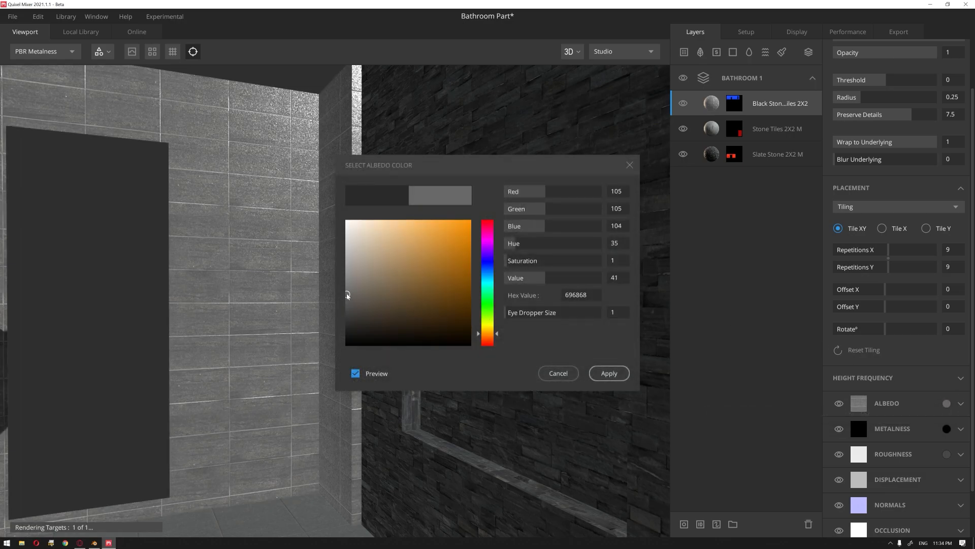
pyautogui.click(609, 373)
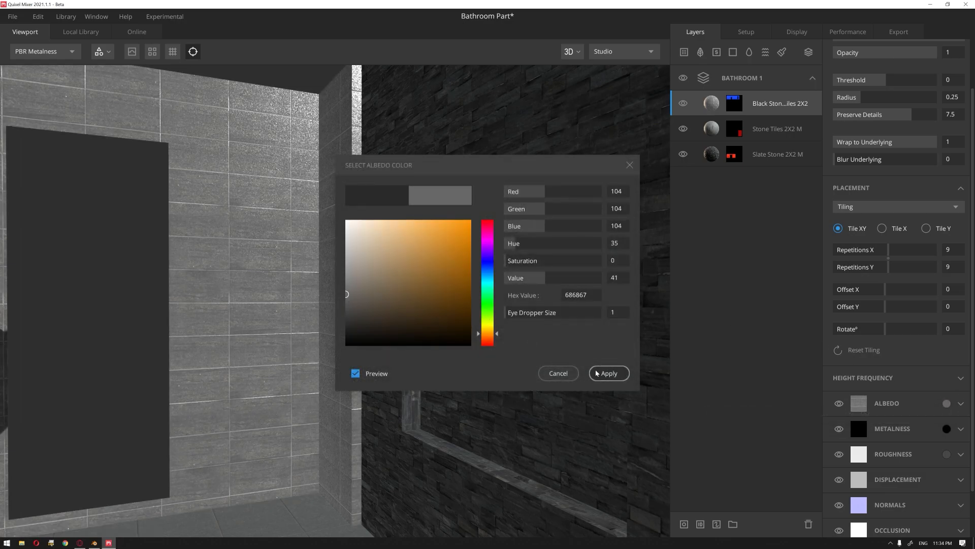
# Examine the tiled walls and floor of the large bathroom from farther away and from several angles.
pyautogui.scroll(-10, 386, 348)
pyautogui.moveTo(385, 350); pyautogui.dragTo(351, 322)
pyautogui.scroll(6, 357, 342)
pyautogui.moveTo(351, 322); pyautogui.dragTo(356, 343, button='middle')
pyautogui.moveTo(356, 342)
pyautogui.mouseDown()
pyautogui.moveTo(336, 334)
pyautogui.moveTo(547, 331)
pyautogui.moveTo(371, 342)
pyautogui.mouseUp()
pyautogui.scroll(-2, 371, 342)
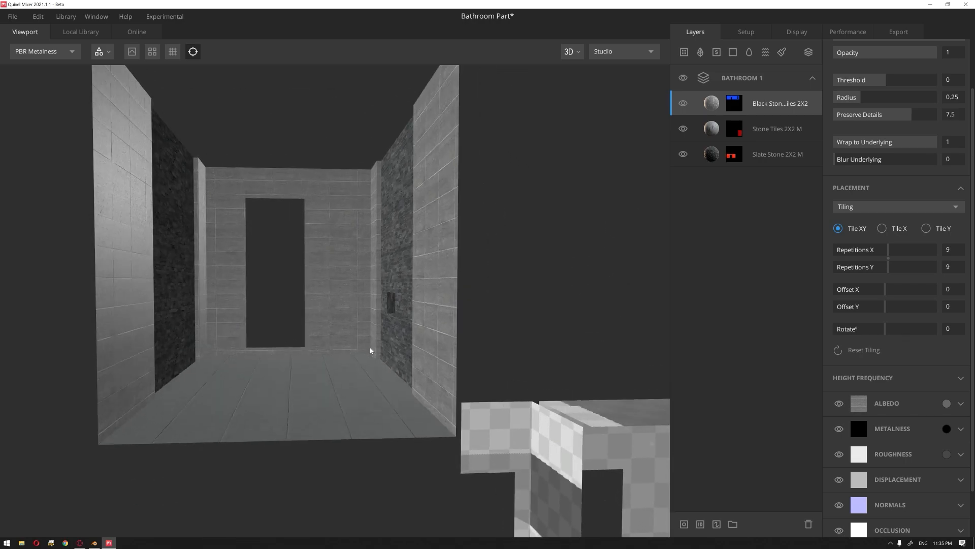
pyautogui.scroll(3, 376, 366)
pyautogui.scroll(-3, 370, 361)
pyautogui.moveTo(370, 363); pyautogui.dragTo(383, 345)
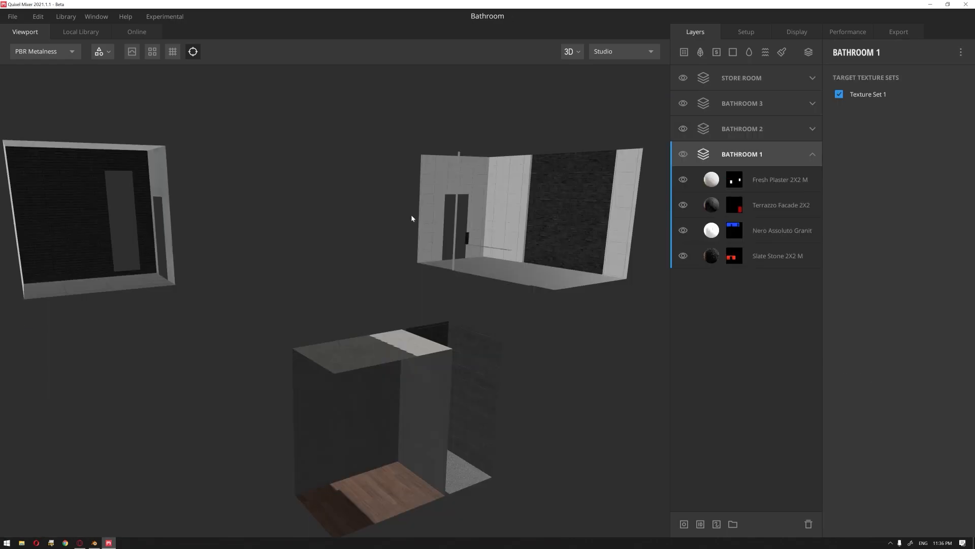
# Show the layers inside the BATHROOM 3 and BATHROOM 1 groups of the finished Bathroom mix.
pyautogui.moveTo(411, 214); pyautogui.dragTo(507, 315)
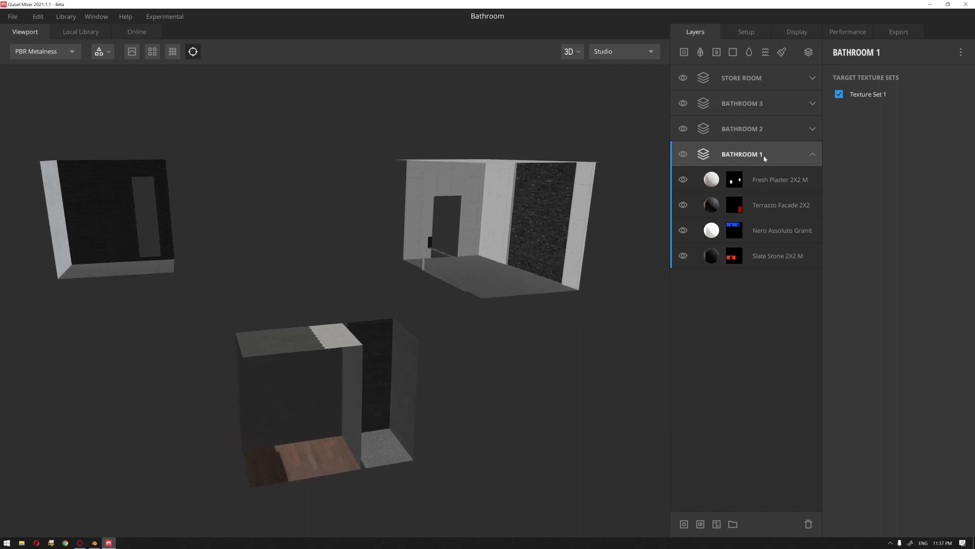
pyautogui.click(812, 155)
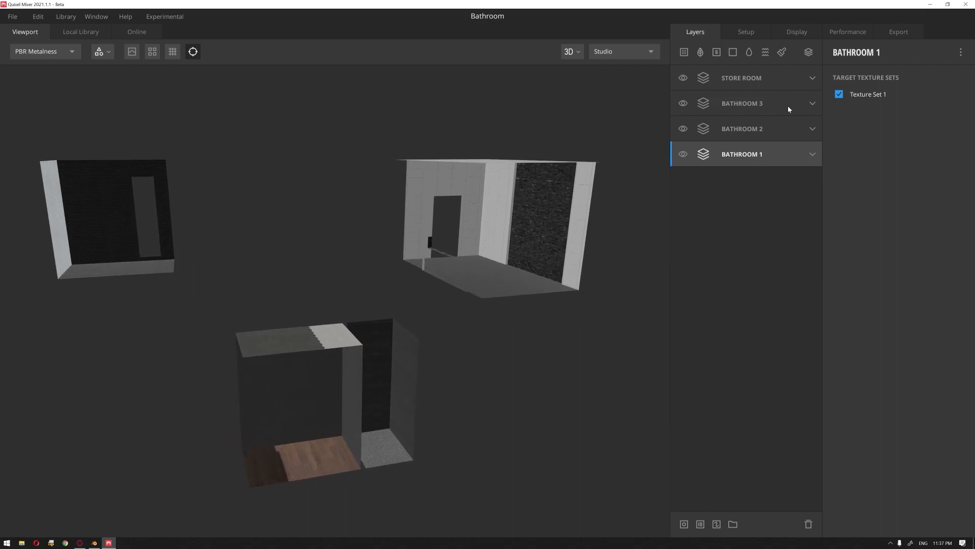
pyautogui.click(778, 106)
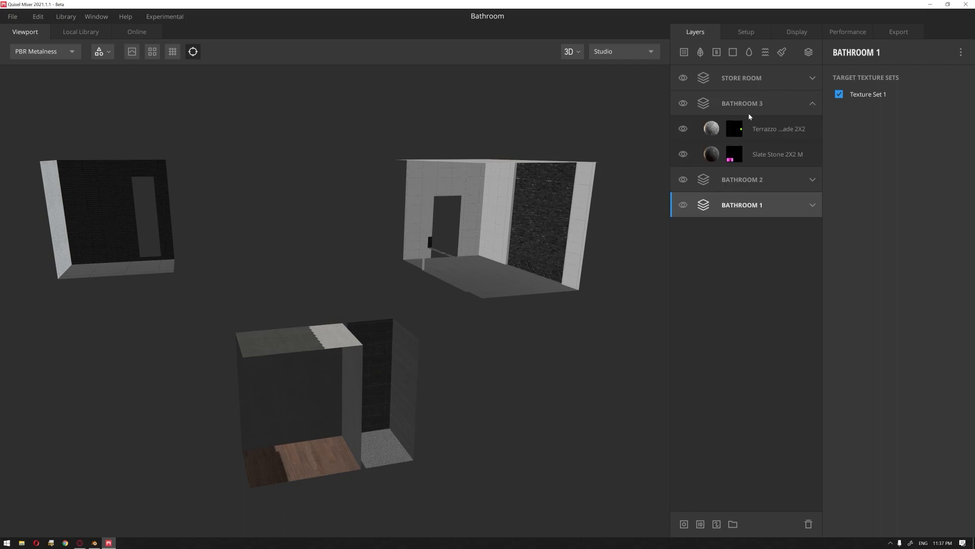
pyautogui.click(812, 204)
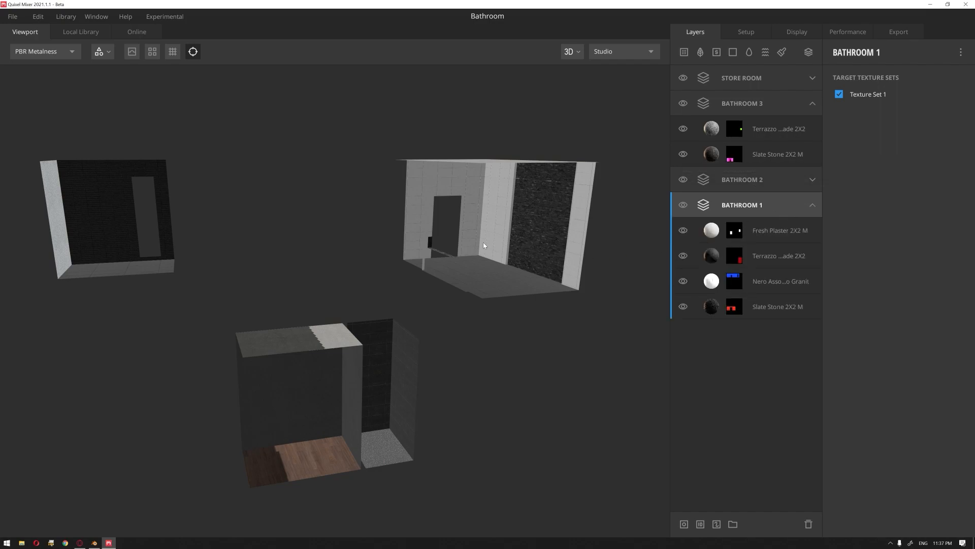
# Examine the fully textured rooms of the Bathroom mix from several angles.
pyautogui.moveTo(526, 213); pyautogui.dragTo(562, 214)
pyautogui.moveTo(520, 218); pyautogui.dragTo(481, 238, button='middle')
pyautogui.moveTo(516, 257); pyautogui.dragTo(499, 264)
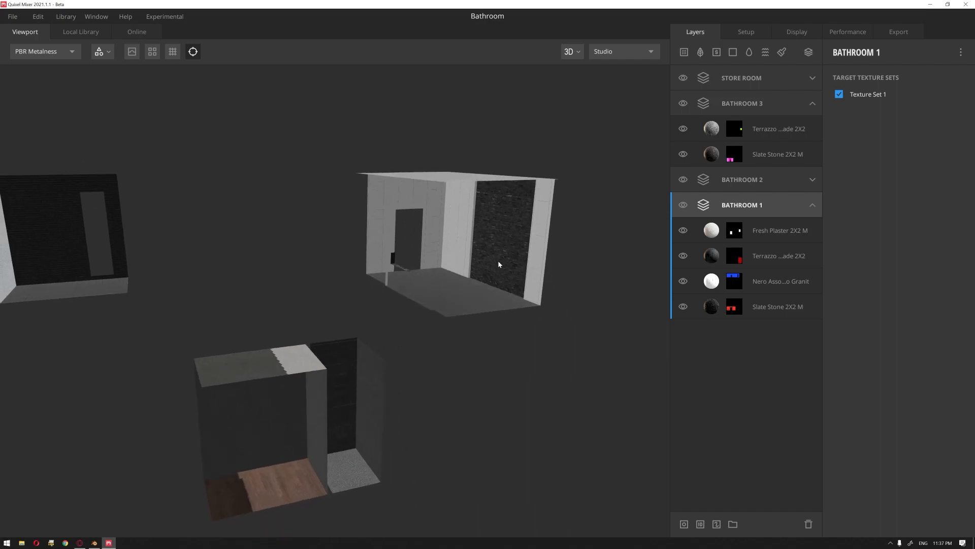
pyautogui.moveTo(401, 249); pyautogui.dragTo(445, 246, button='middle')
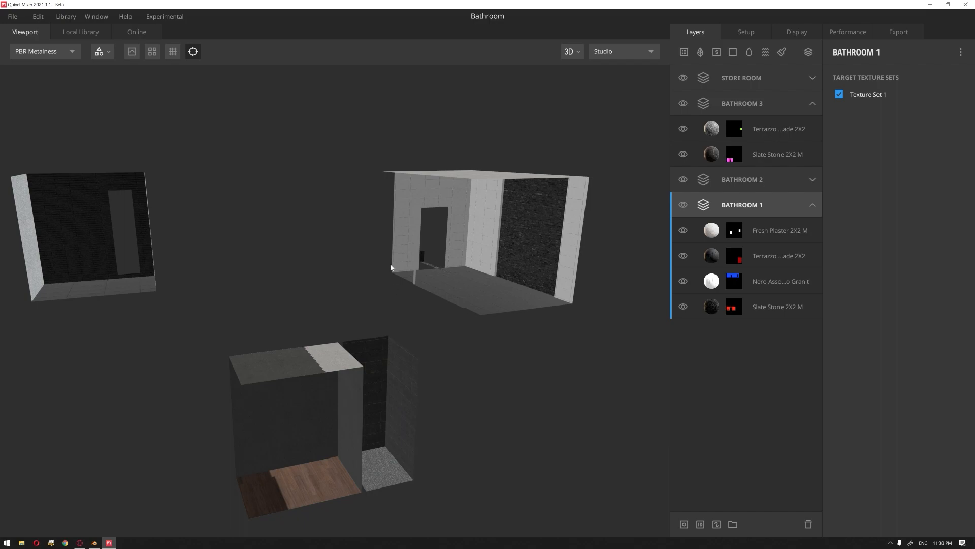
pyautogui.scroll(-3, 368, 281)
pyautogui.keyDown('alt'); pyautogui.moveTo(389, 237); pyautogui.dragTo(381, 295); pyautogui.keyUp('alt')
pyautogui.scroll(3, 369, 281)
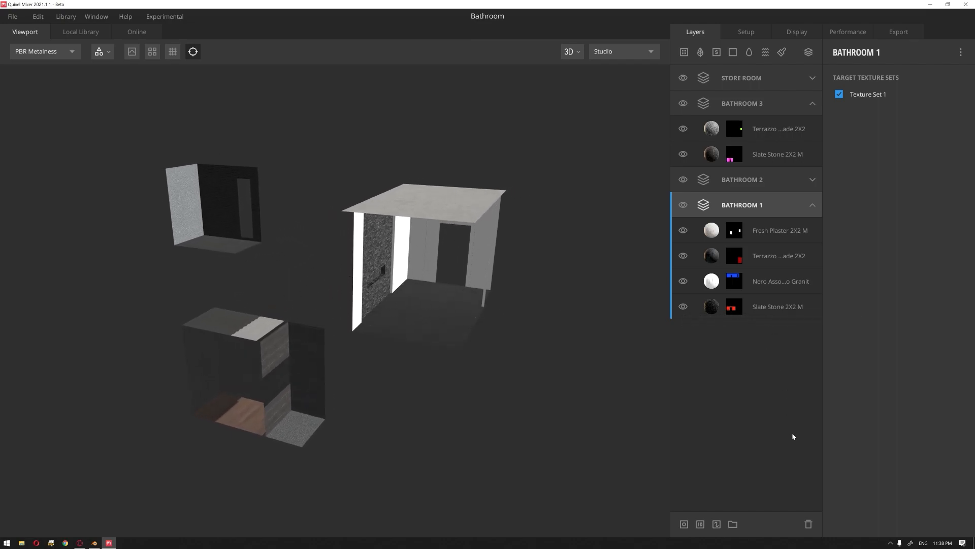
# Review the Bathroom mix's export settings, including the advanced texture map channels and the available resolutions.
pyautogui.click(895, 33)
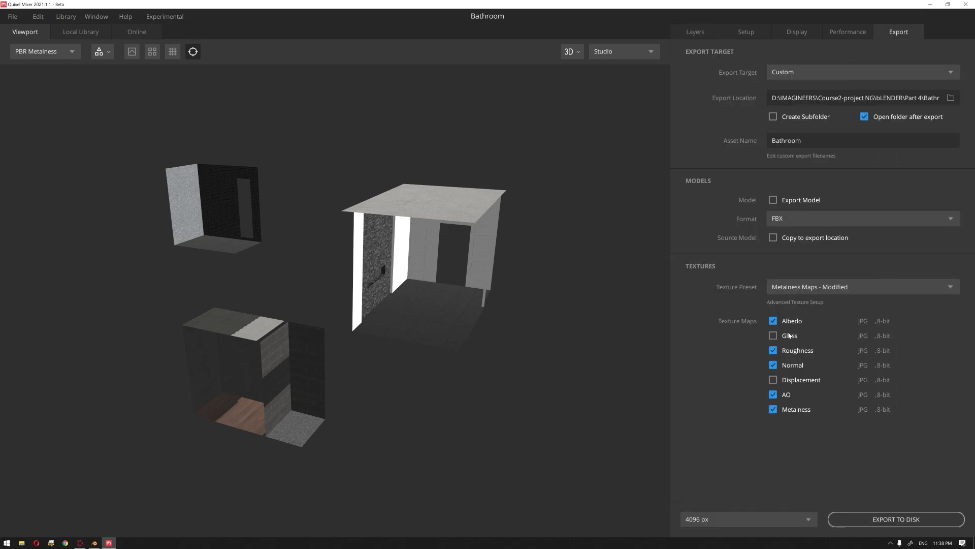
pyautogui.click(805, 303)
pyautogui.scroll(-1, 406, 239)
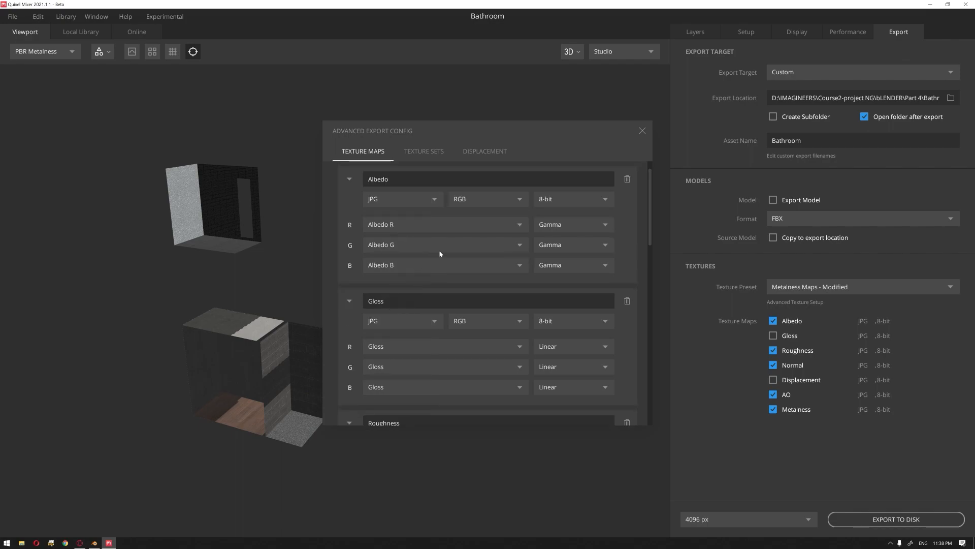
pyautogui.click(641, 132)
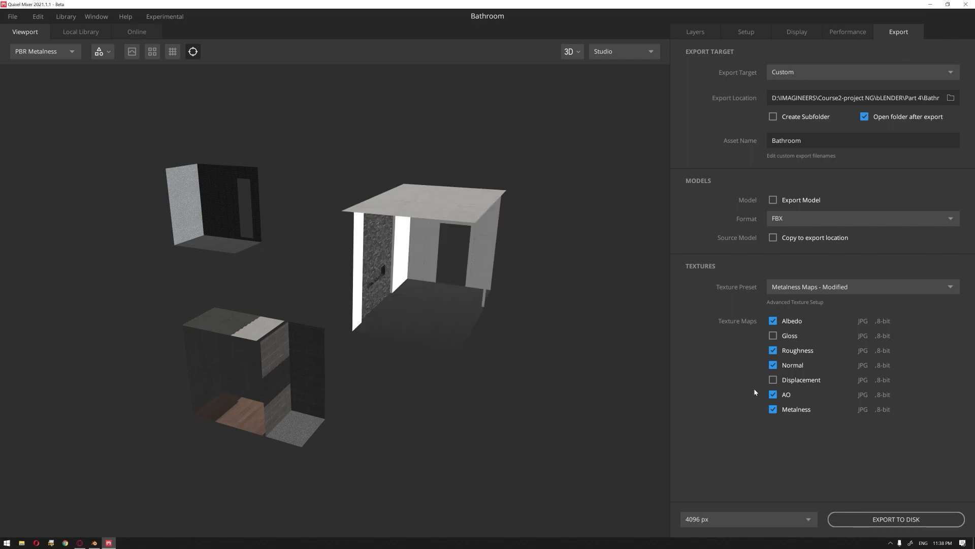
pyautogui.click(715, 523)
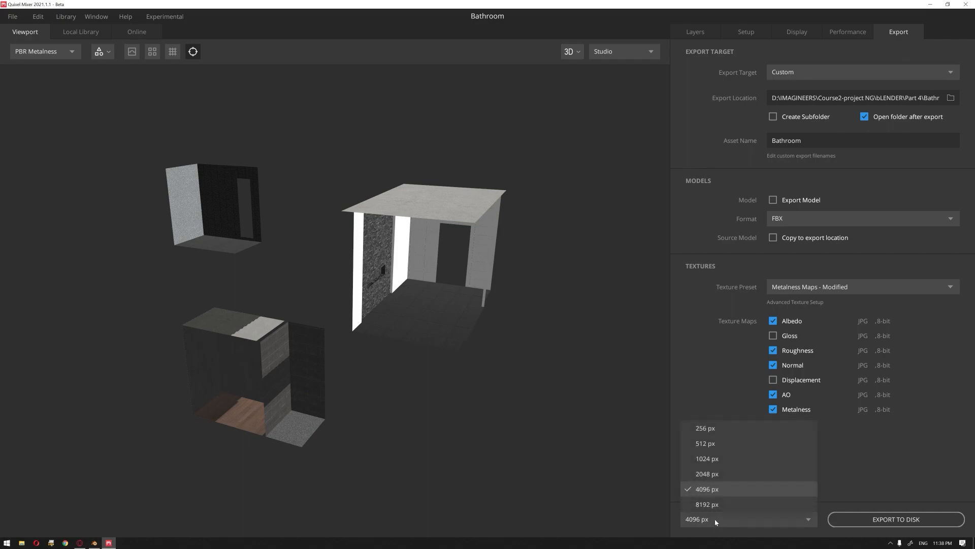
pyautogui.click(710, 353)
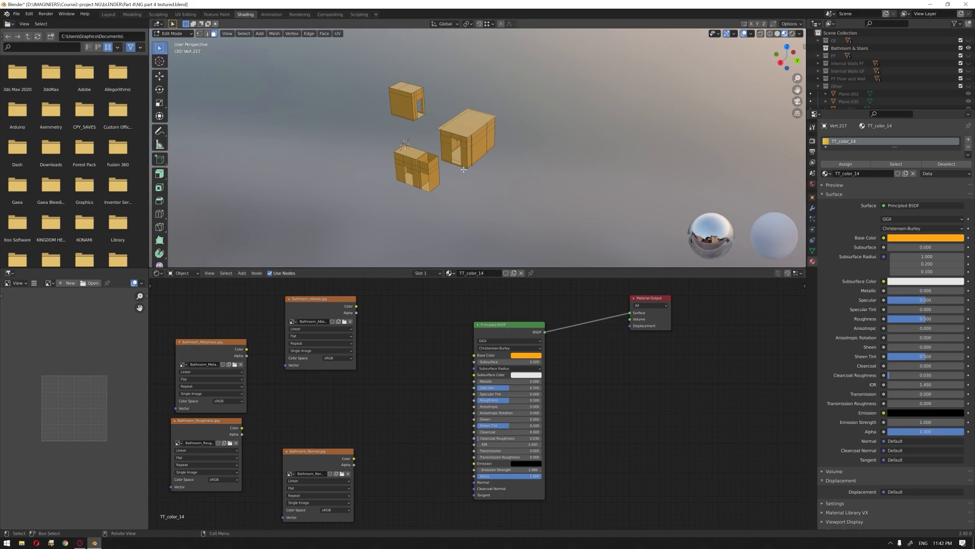
# In Blender, leave Edit Mode on the bathroom model and link the Bathroom_Albedo.jpg color to the Principled BSDF's Base Color.
pyautogui.press('Tab')
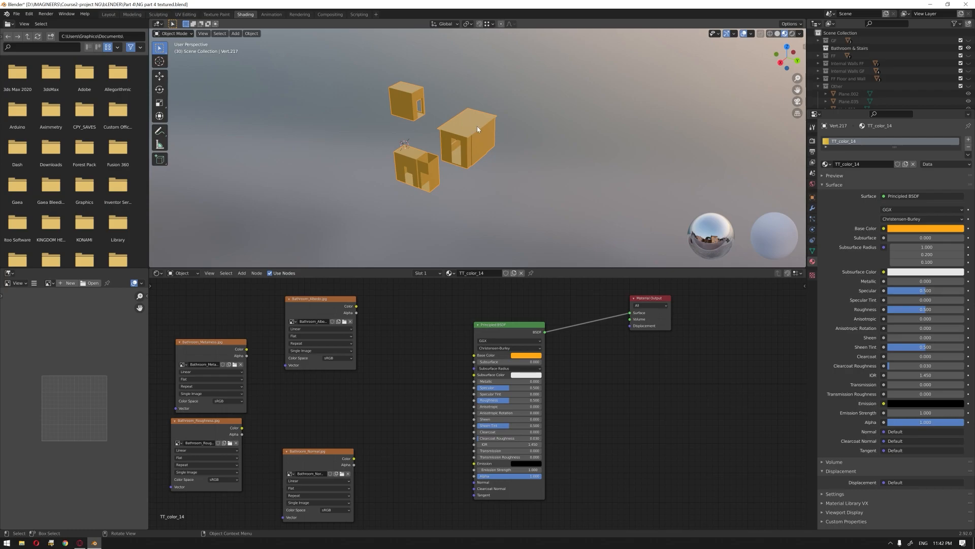
pyautogui.press('ctrl')
pyautogui.hotkey('ctrl', 'j')
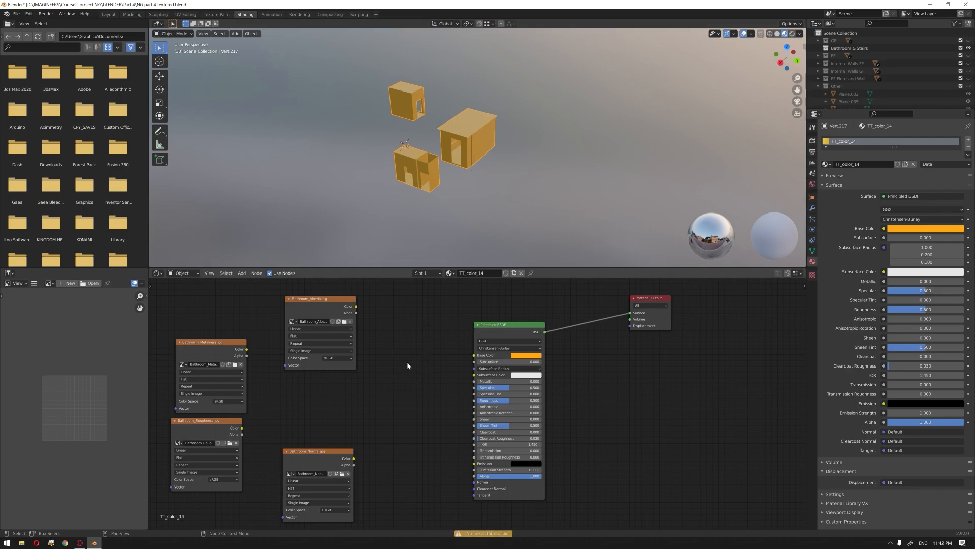
pyautogui.moveTo(322, 311); pyautogui.dragTo(474, 355)
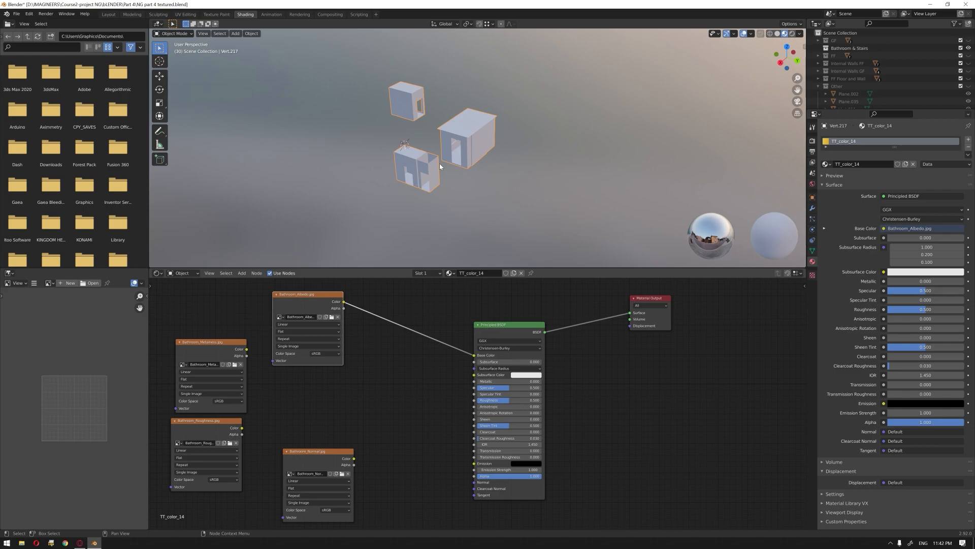
# Link the Bathroom_Metalness.jpg color to the shader's Metallic input and the Bathroom_Roughness.jpg color to its Roughness input.
pyautogui.scroll(10, 464, 181)
pyautogui.scroll(-5, 466, 178)
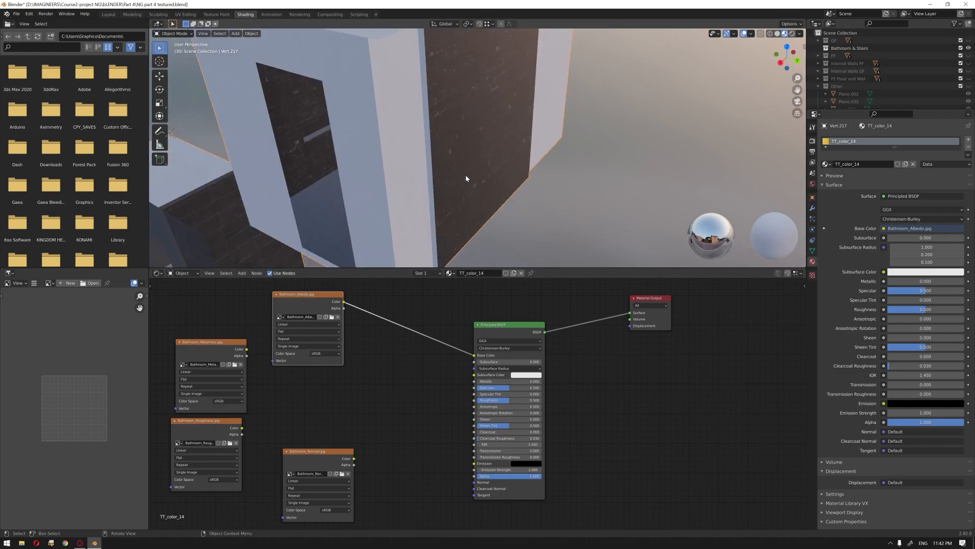
pyautogui.scroll(2, 466, 178)
pyautogui.moveTo(428, 149); pyautogui.dragTo(425, 191, button='middle')
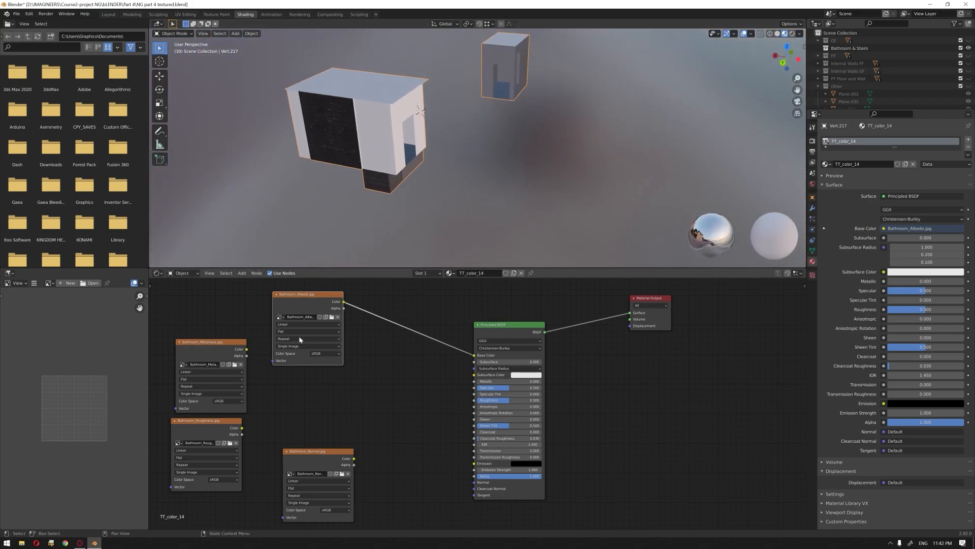
pyautogui.moveTo(304, 302); pyautogui.dragTo(279, 285)
pyautogui.moveTo(247, 350); pyautogui.dragTo(474, 381)
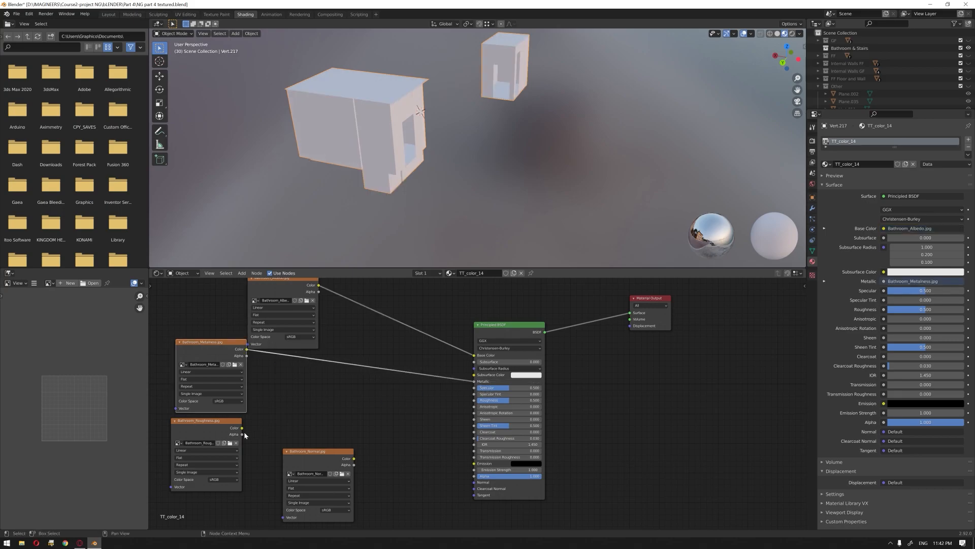
pyautogui.moveTo(241, 428); pyautogui.dragTo(474, 401)
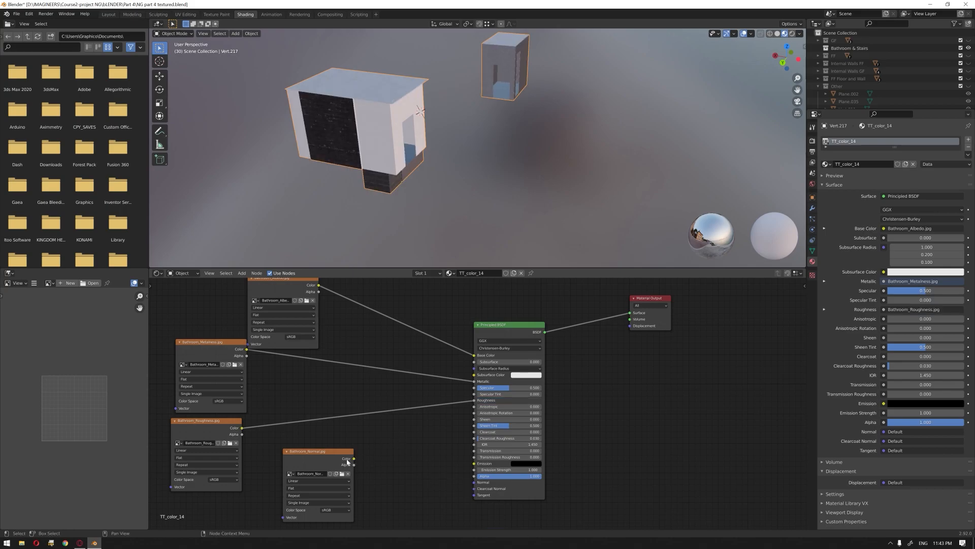
# Link the Bathroom_Normal.jpg color to the shader's Normal input and insert a Normal Map node between them.
pyautogui.moveTo(354, 458); pyautogui.dragTo(475, 484)
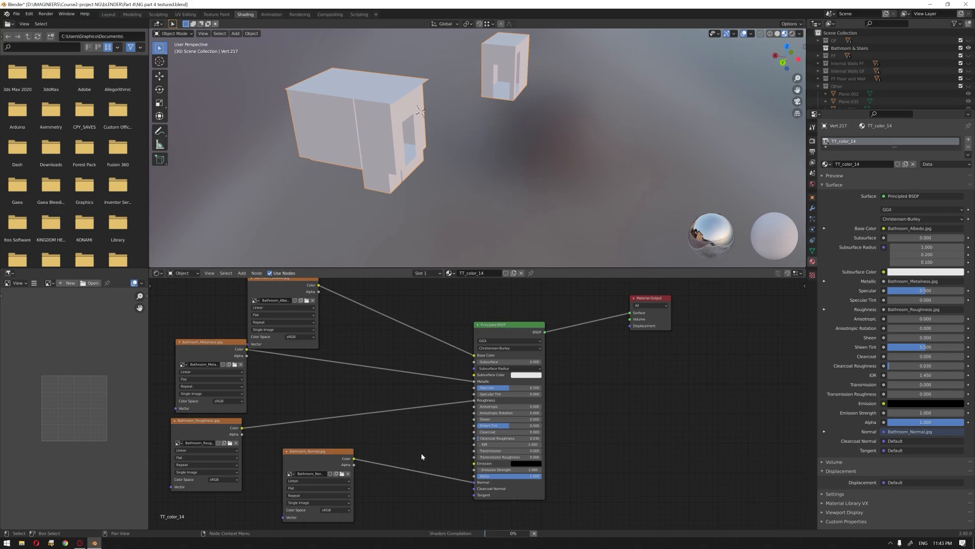
pyautogui.hotkey('shift', 'a')
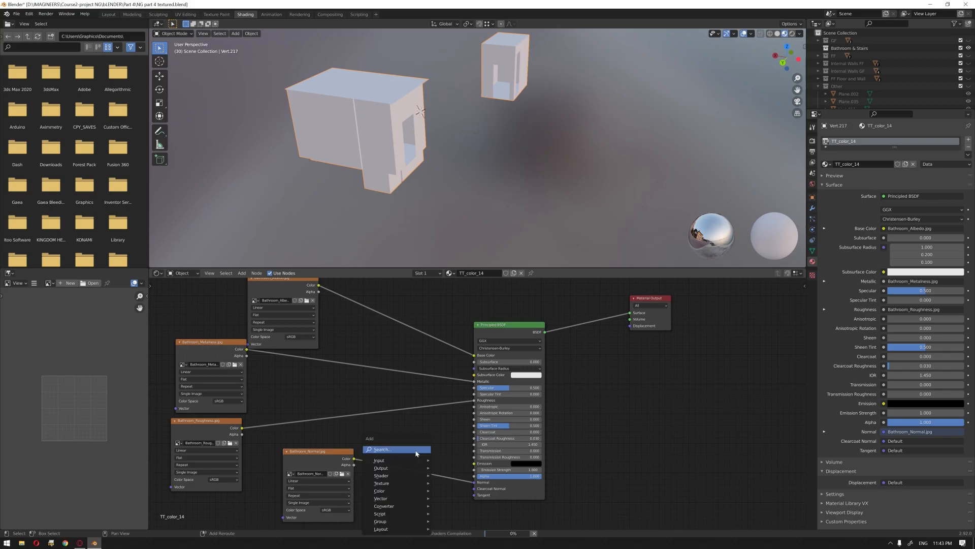
pyautogui.click(415, 451)
pyautogui.write('norm')
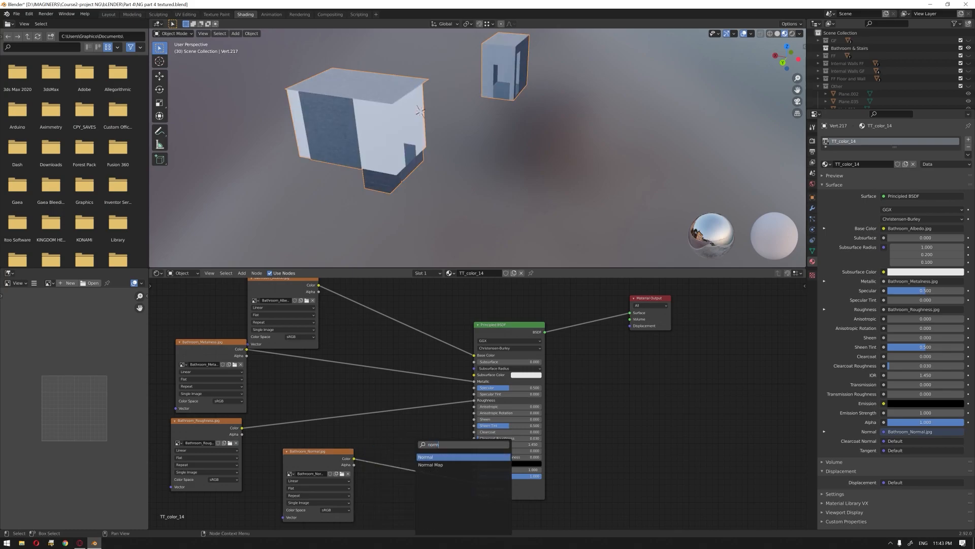
pyautogui.click(430, 465)
pyautogui.click(411, 485)
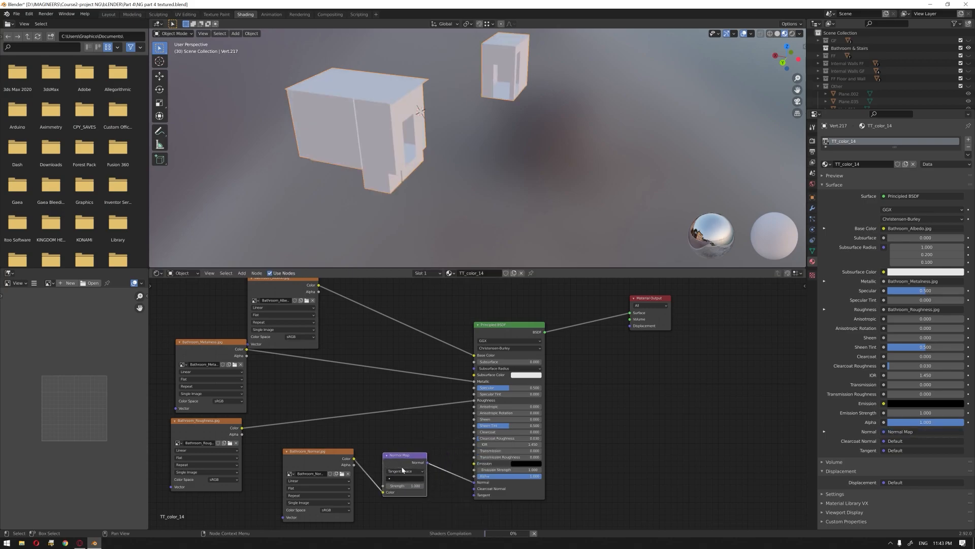
# Set the Bathroom_Normal.jpg texture's color space to Non-Color and the Normal Map node's strength to 1.2.
pyautogui.click(335, 509)
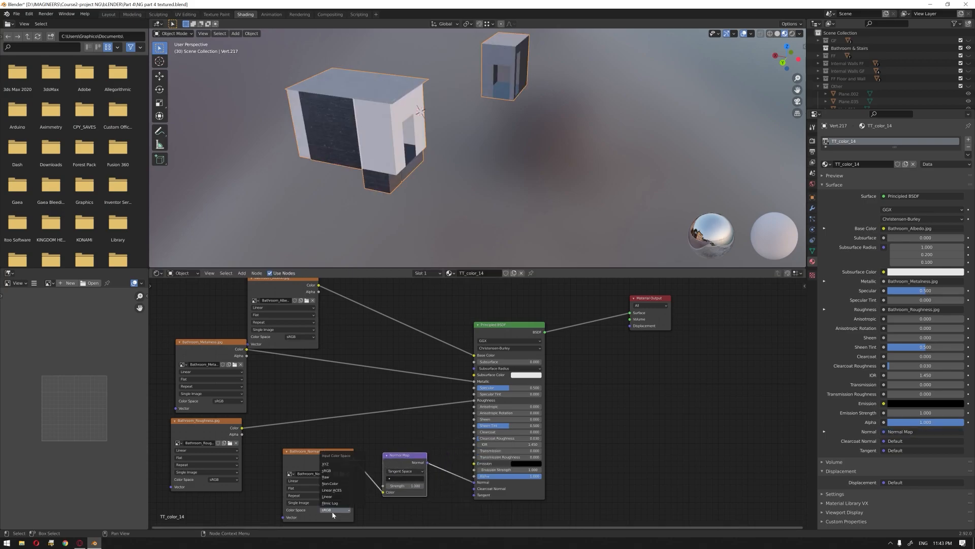
pyautogui.click(338, 485)
pyautogui.click(407, 486)
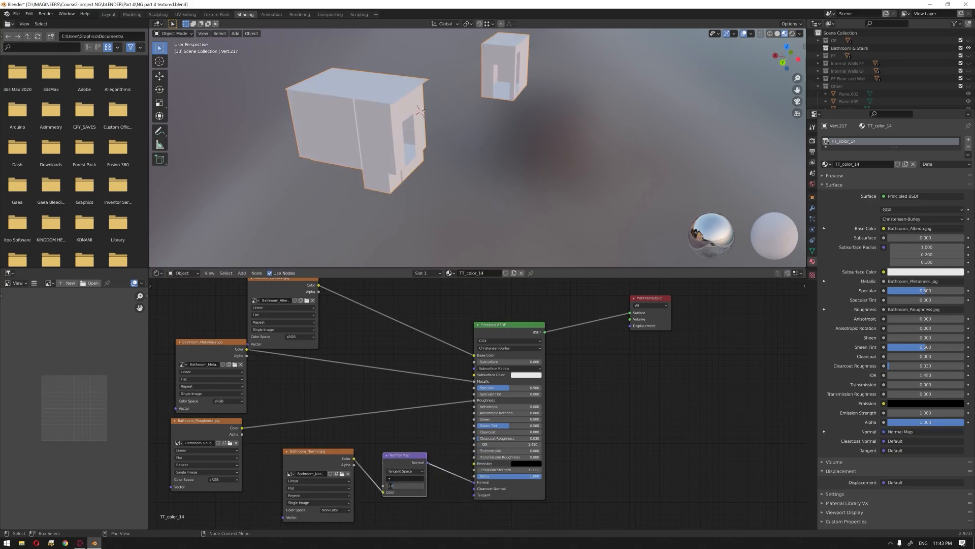
pyautogui.write('1.2')
pyautogui.press('Return')
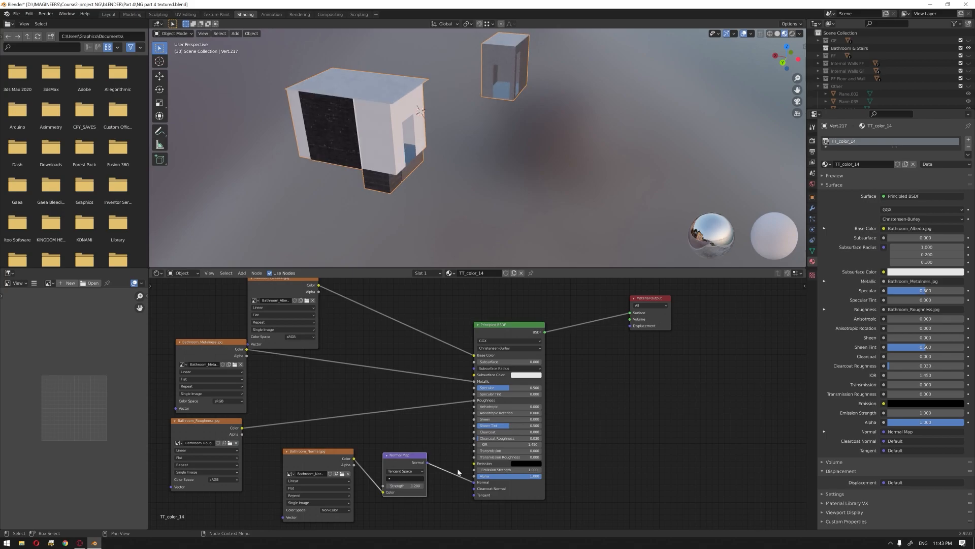
# Examine the textured bathroom model up close, checking its walls, floor tiles and doorway, and view it as a whole.
pyautogui.scroll(4, 423, 122)
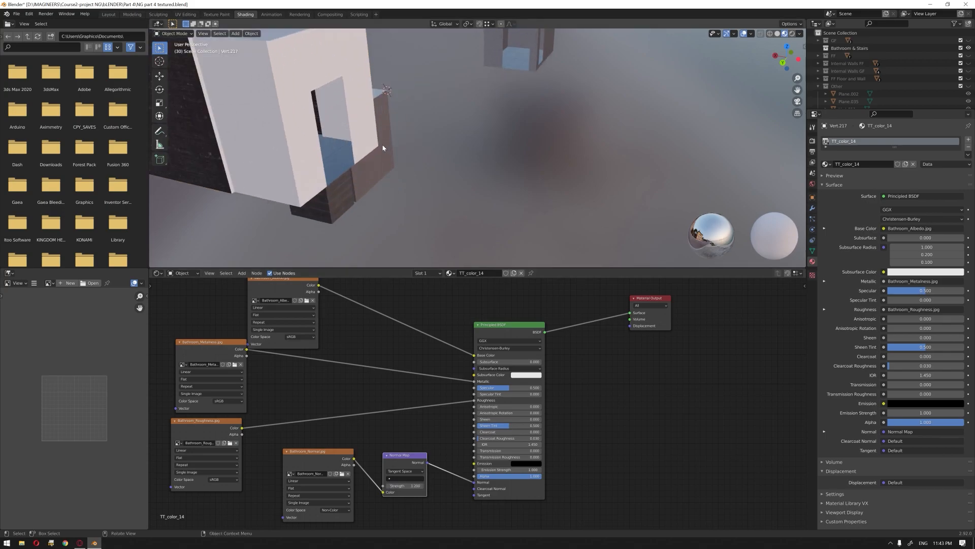
pyautogui.moveTo(351, 138); pyautogui.dragTo(320, 117, button='middle')
pyautogui.scroll(6, 376, 130)
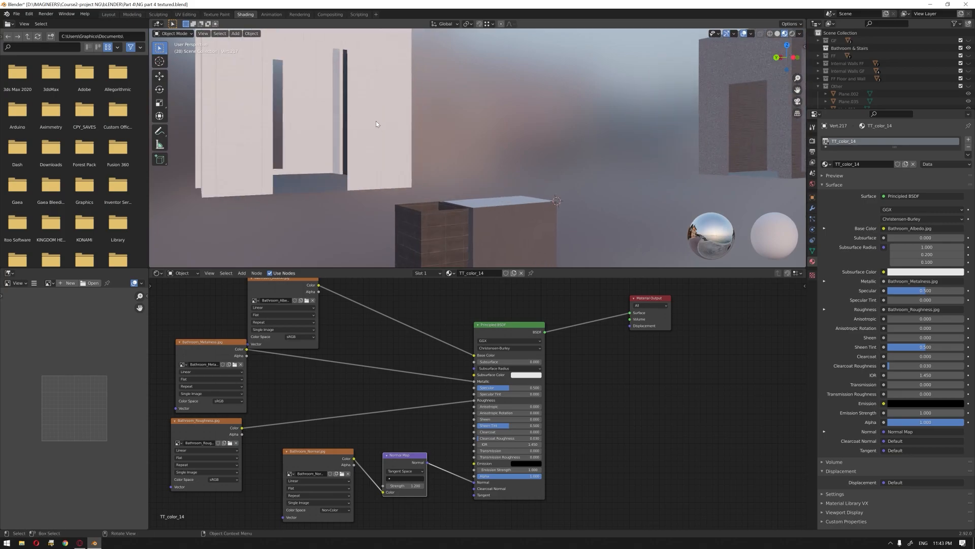
pyautogui.scroll(-8, 362, 164)
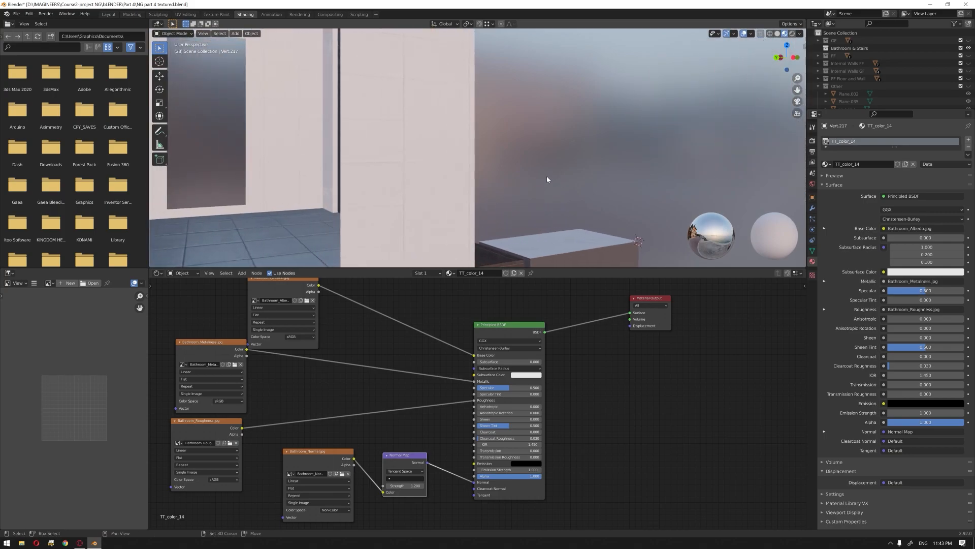
pyautogui.scroll(-3, 428, 174)
pyautogui.moveTo(492, 146); pyautogui.dragTo(472, 162, button='middle')
pyautogui.scroll(-2, 501, 173)
pyautogui.scroll(2, 504, 173)
pyautogui.scroll(-4, 501, 172)
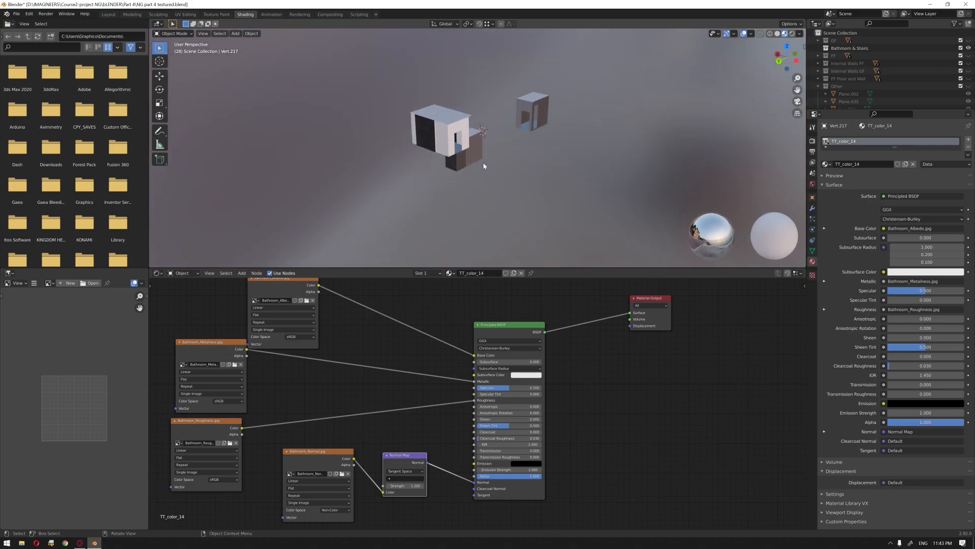
# In the Layout workspace, unhide all the house's collections and select every object in the scene.
pyautogui.click(109, 15)
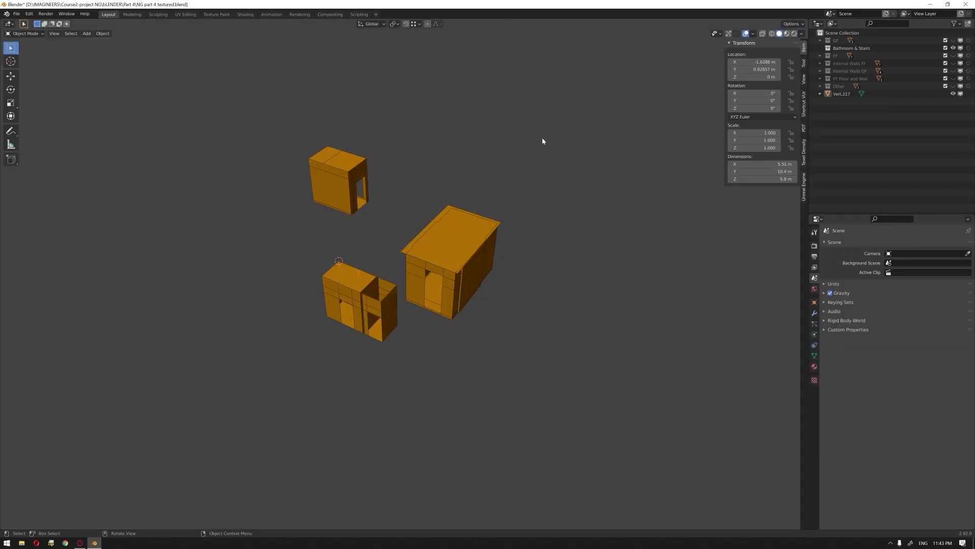
pyautogui.moveTo(954, 41); pyautogui.dragTo(954, 86)
pyautogui.scroll(-2, 621, 91)
pyautogui.moveTo(594, 157); pyautogui.dragTo(477, 142, button='middle')
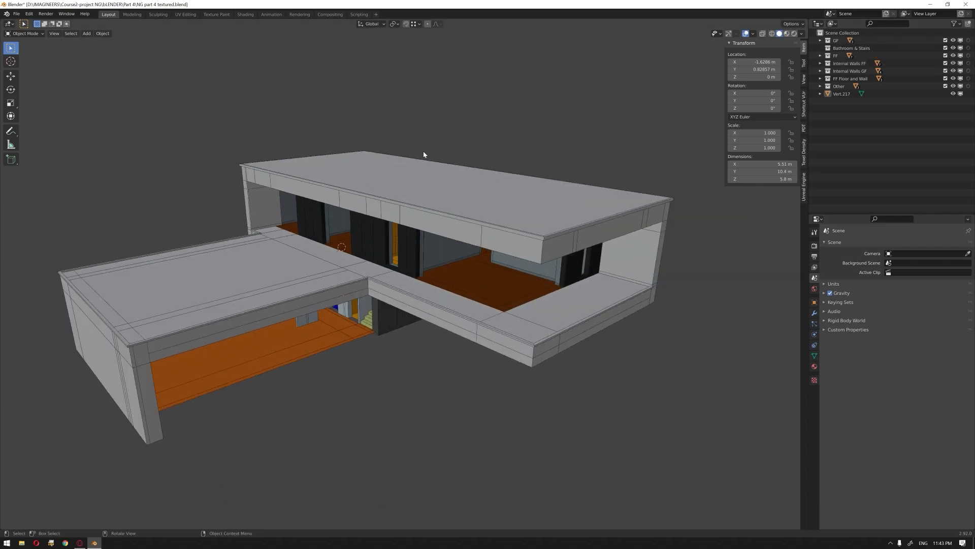
pyautogui.scroll(-1, 457, 150)
pyautogui.press('a')
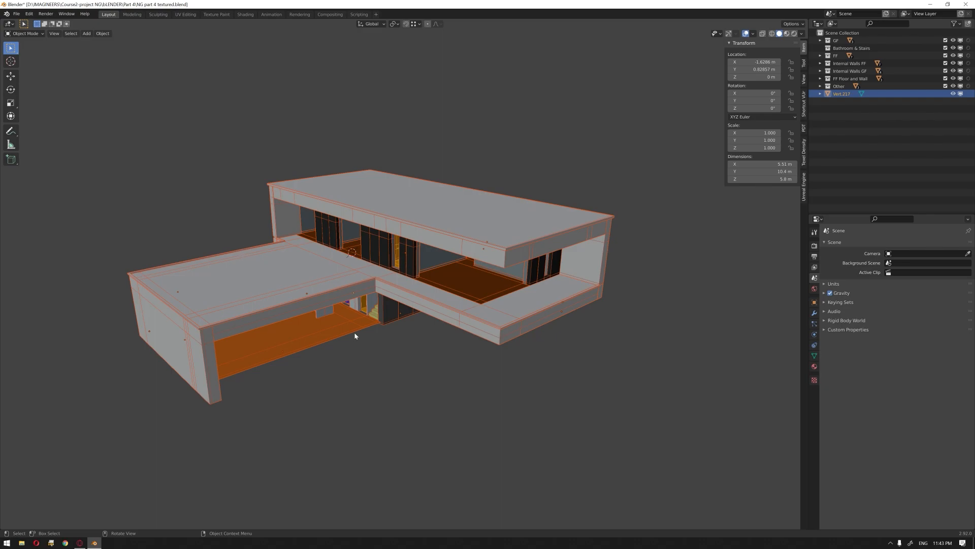
pyautogui.moveTo(365, 318); pyautogui.dragTo(371, 321, button='middle')
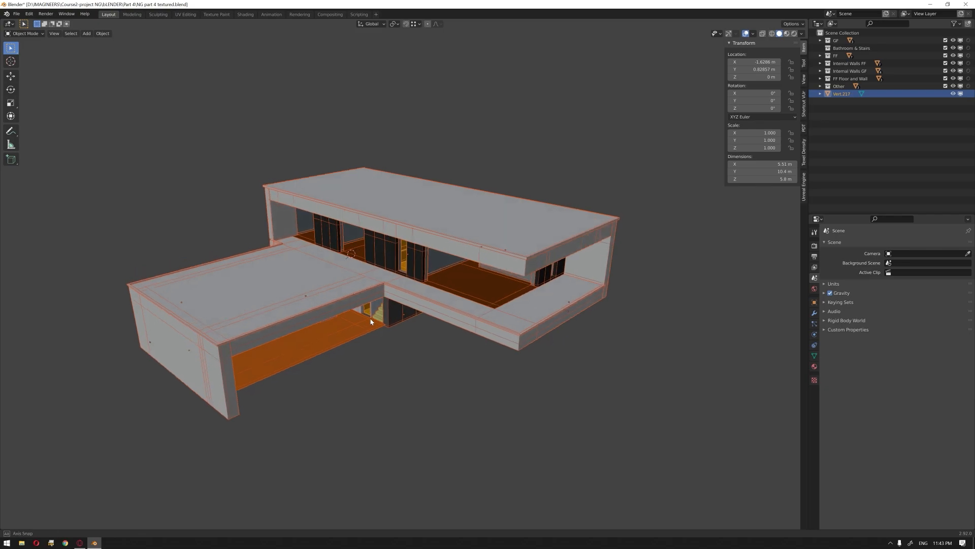
pyautogui.moveTo(443, 372); pyautogui.dragTo(406, 351, button='middle')
pyautogui.click(306, 390)
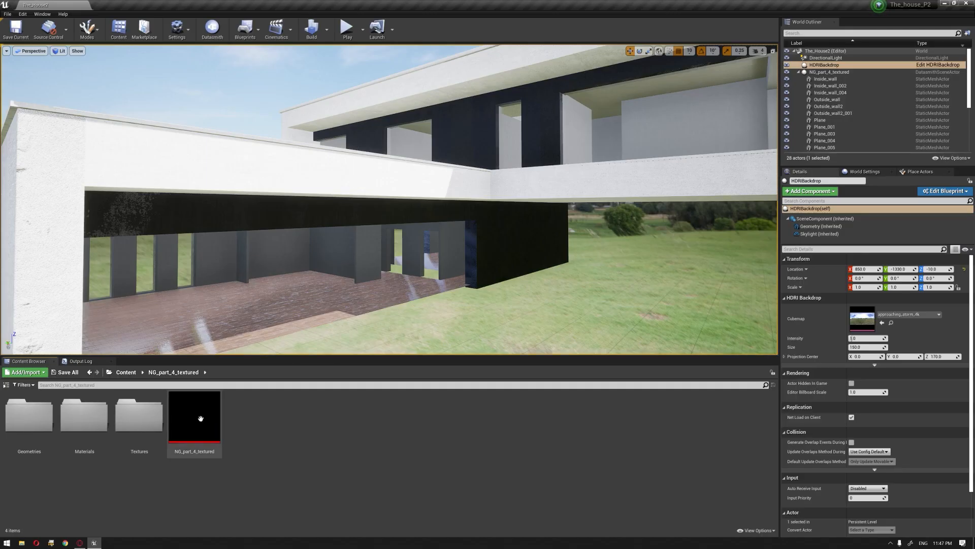
# In Unreal Engine, reimport the NG_part_4_textured Datasmith scene from the new file NG part 4-1 textured.udatasmith.
pyautogui.rightClick(199, 415)
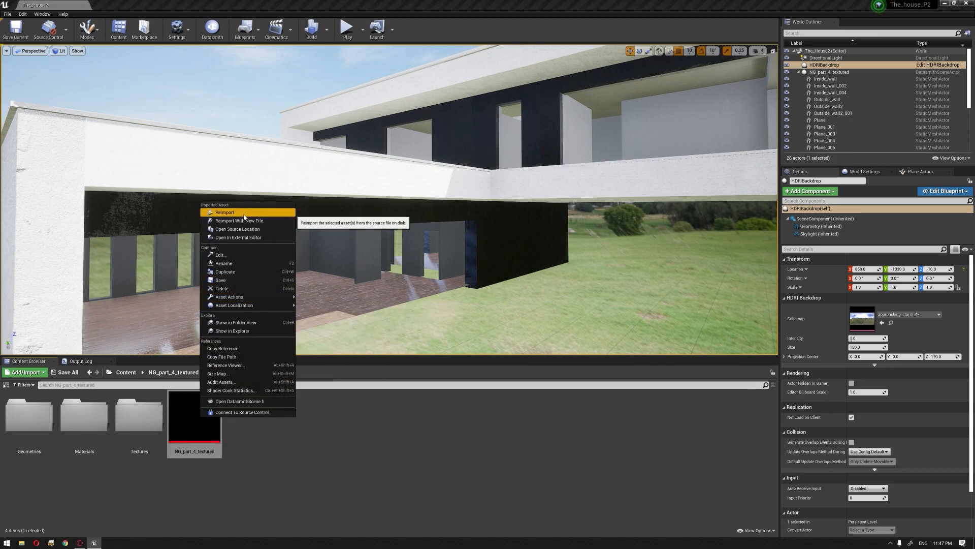
pyautogui.click(258, 222)
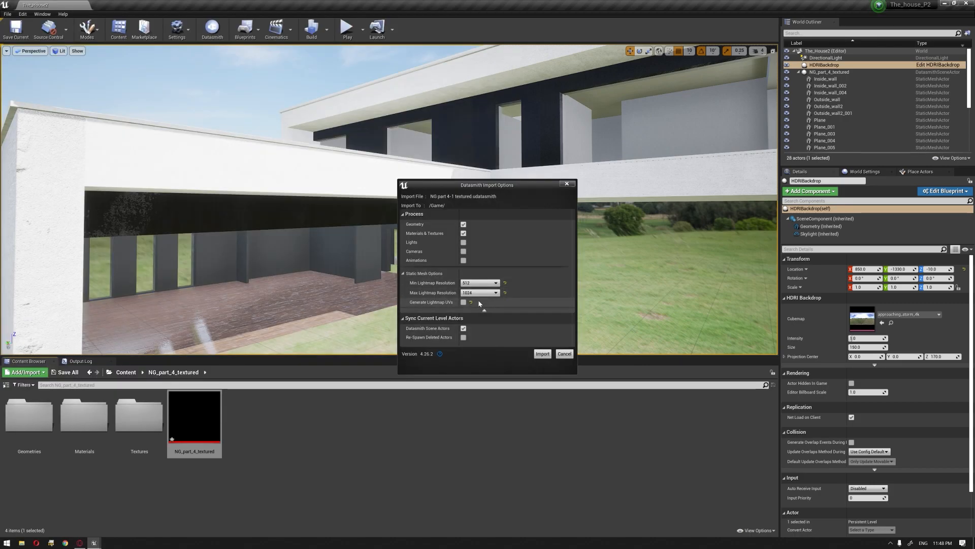
pyautogui.click(548, 356)
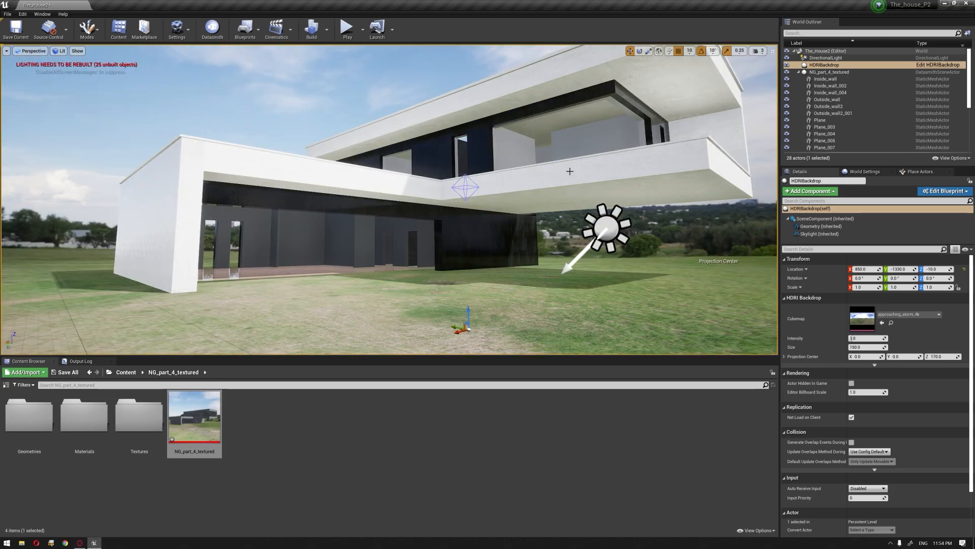
# Fly from the house's exterior into its interior in a full-screen viewport to examine the reimported bathroom surfaces.
pyautogui.moveTo(561, 186); pyautogui.dragTo(562, 145, button='right')
pyautogui.press('w')
pyautogui.moveTo(321, 286); pyautogui.dragTo(321, 299, button='right')
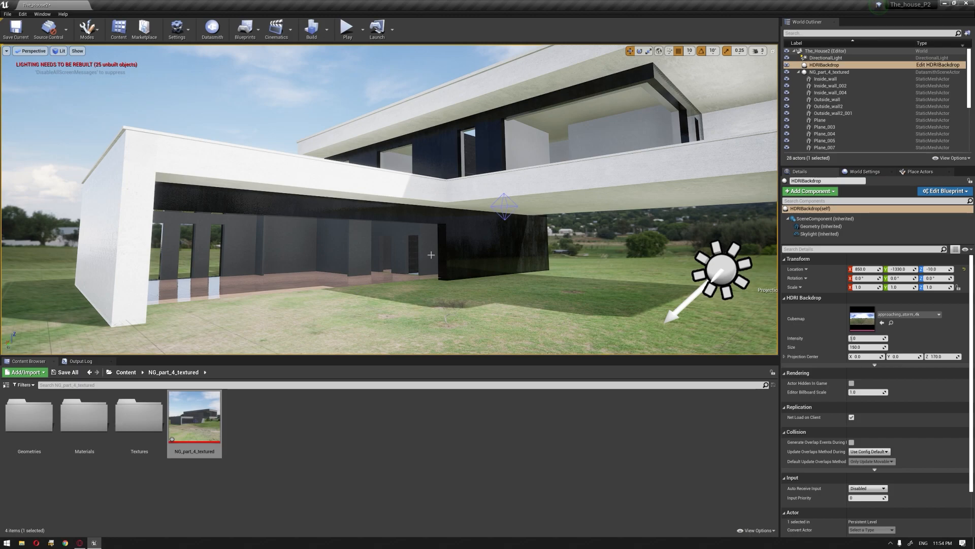
pyautogui.moveTo(510, 245); pyautogui.dragTo(485, 237, button='right')
pyautogui.press('w')
pyautogui.press('F11')
pyautogui.press('w')
pyautogui.press('s')
pyautogui.press('w')
pyautogui.press('s')
pyautogui.press('s')
pyautogui.press('w')
pyautogui.press('e')
# Make the parent material TT_color_14 of the bathroom mesh Vert_217 two-sided, apply it, and close the material editors.
pyautogui.click(465, 295)
pyautogui.press('F11')
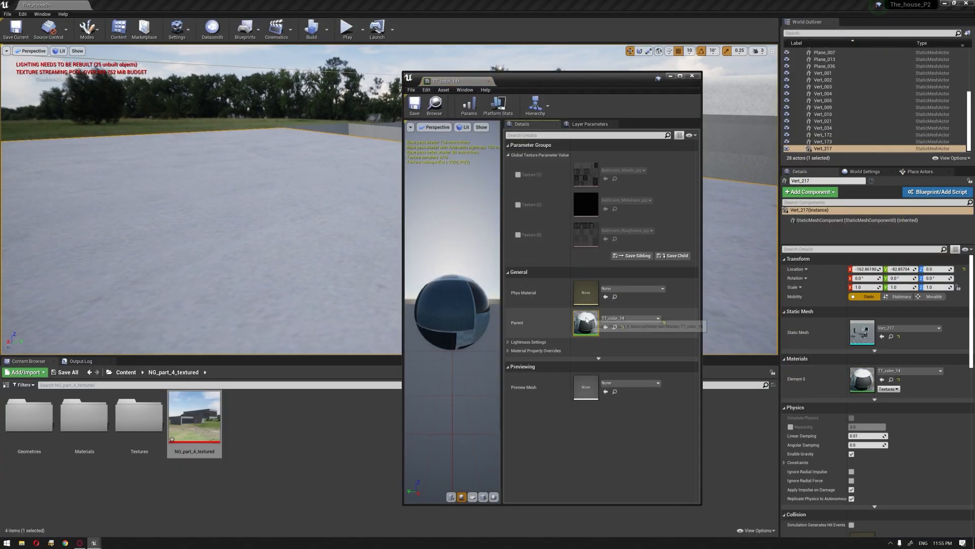
pyautogui.doubleClick(587, 320)
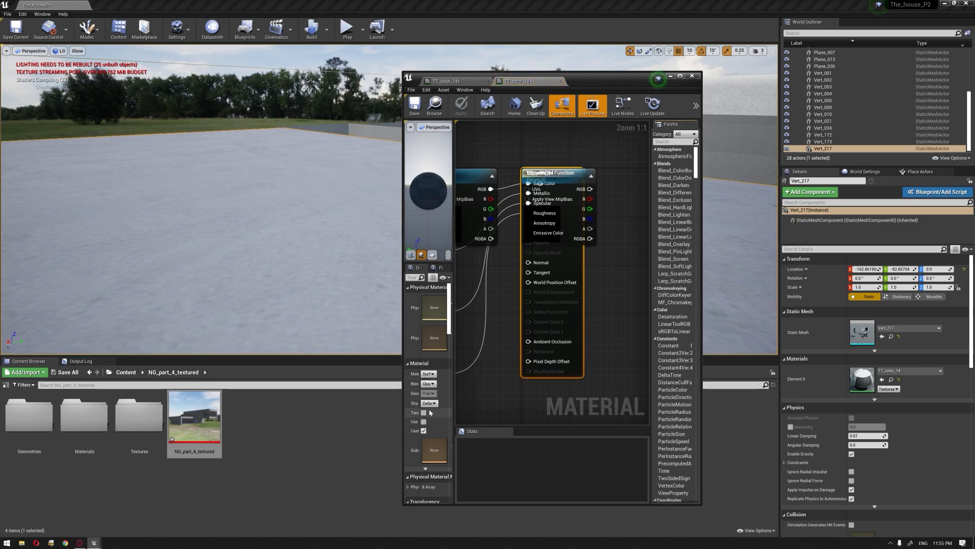
pyautogui.click(424, 412)
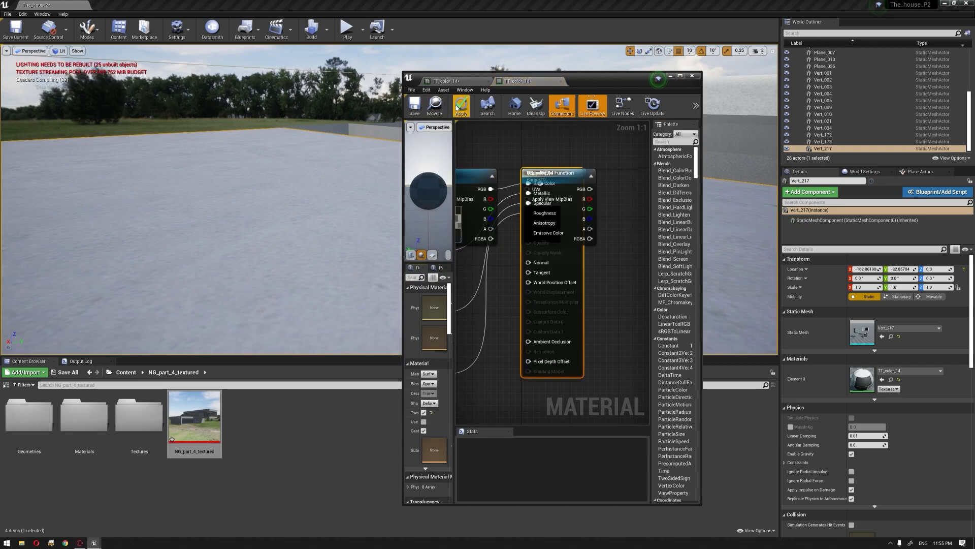
pyautogui.click(560, 81)
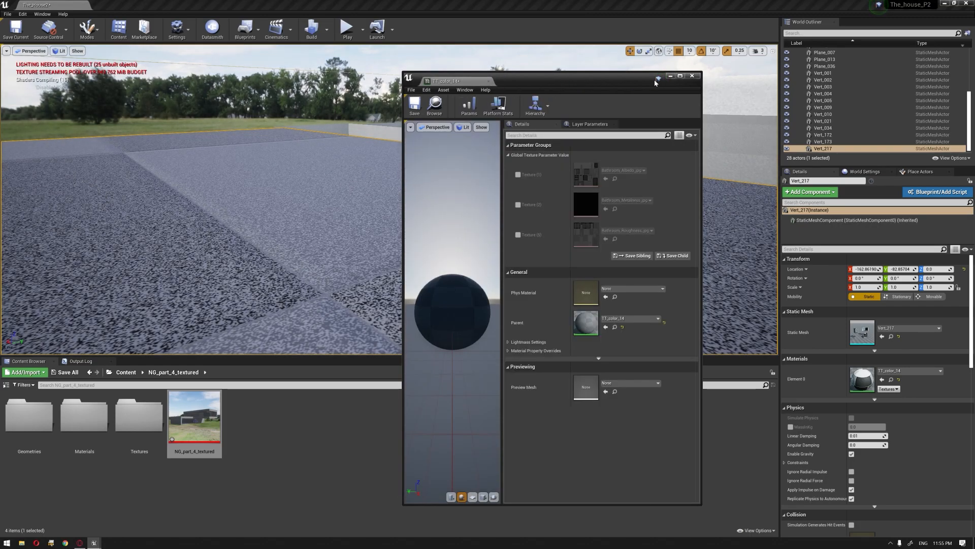
pyautogui.click(692, 75)
# Inspect the bathroom surfaces with the two-sided material from inside the house, ending with a view from outside.
pyautogui.moveTo(538, 172); pyautogui.dragTo(467, 186, button='right')
pyautogui.press('w')
pyautogui.press('s')
pyautogui.press('w')
pyautogui.press('w')
pyautogui.moveTo(389, 199)
pyautogui.mouseDown(button='right')
pyautogui.moveTo(432, 200)
pyautogui.moveTo(374, 199)
pyautogui.moveTo(406, 201)
pyautogui.moveTo(376, 205)
pyautogui.moveTo(383, 224)
pyautogui.moveTo(390, 192)
pyautogui.moveTo(355, 188)
pyautogui.moveTo(385, 187)
pyautogui.mouseUp(button='right')
pyautogui.press('s')
pyautogui.press('s')
pyautogui.press('s')
pyautogui.press('q')
pyautogui.press('s')
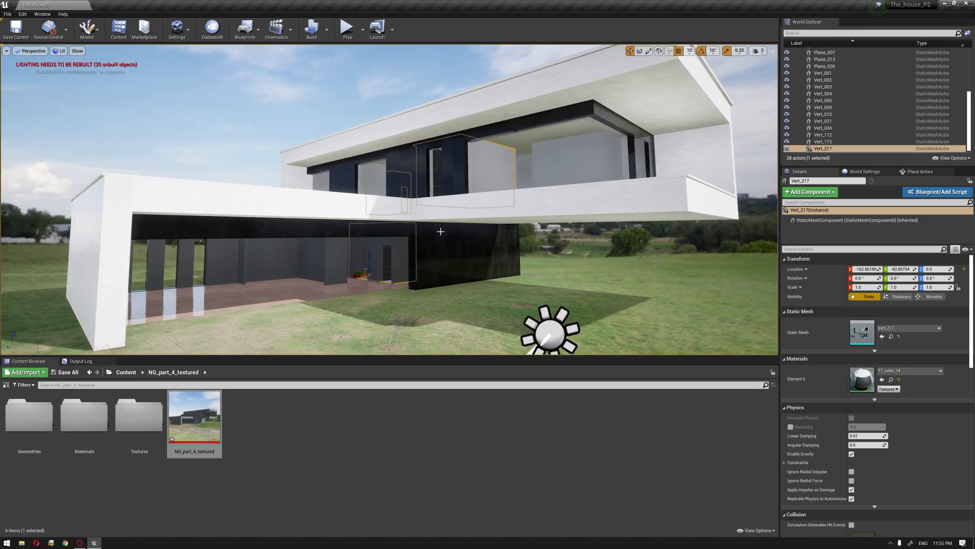
# Select the HDRI backdrop in place of the bathroom mesh and review the house's exterior from several angles.
pyautogui.moveTo(449, 243)
pyautogui.mouseDown(button='right')
pyautogui.moveTo(431, 239)
pyautogui.moveTo(477, 237)
pyautogui.moveTo(457, 221)
pyautogui.moveTo(473, 223)
pyautogui.moveTo(448, 239)
pyautogui.moveTo(463, 239)
pyautogui.moveTo(427, 239)
pyautogui.moveTo(435, 269)
pyautogui.moveTo(451, 240)
pyautogui.moveTo(461, 254)
pyautogui.mouseUp(button='right')
pyautogui.press('a')
pyautogui.press('d')
pyautogui.press('w')
pyautogui.click(257, 79)
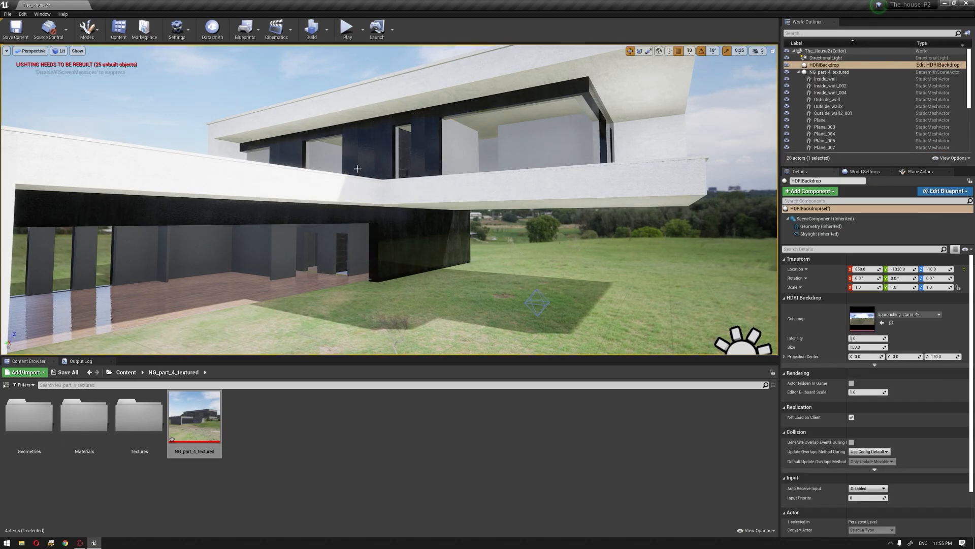
pyautogui.press('d')
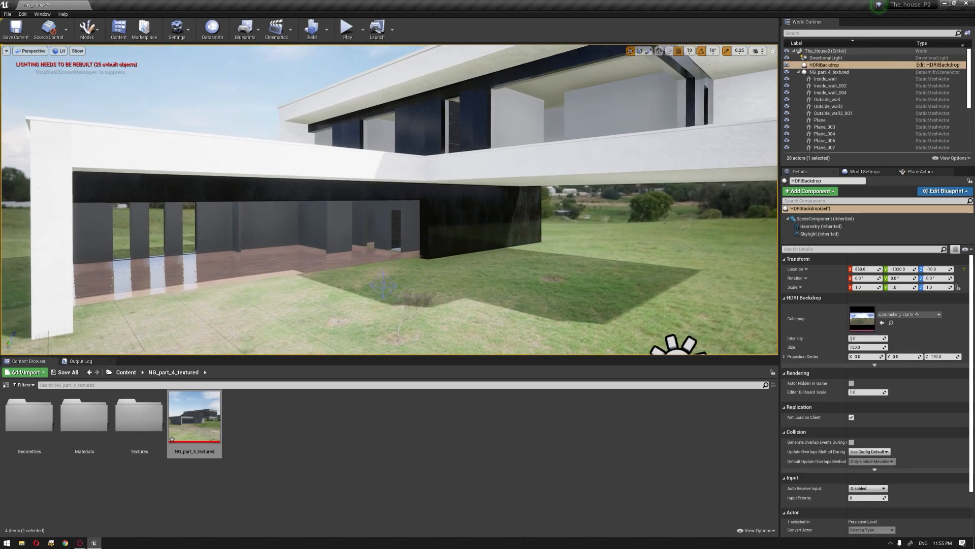
pyautogui.press('d')
pyautogui.press('d')
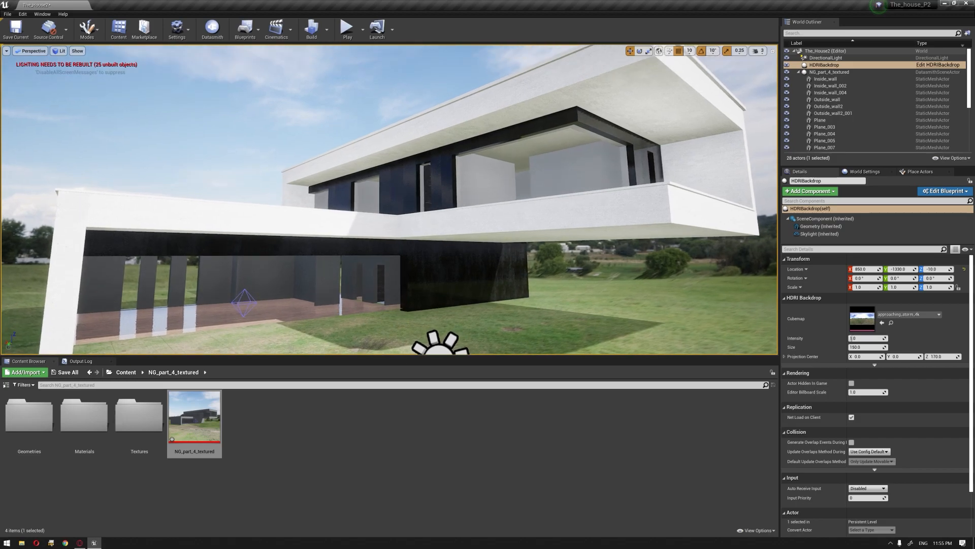
pyautogui.press('d')
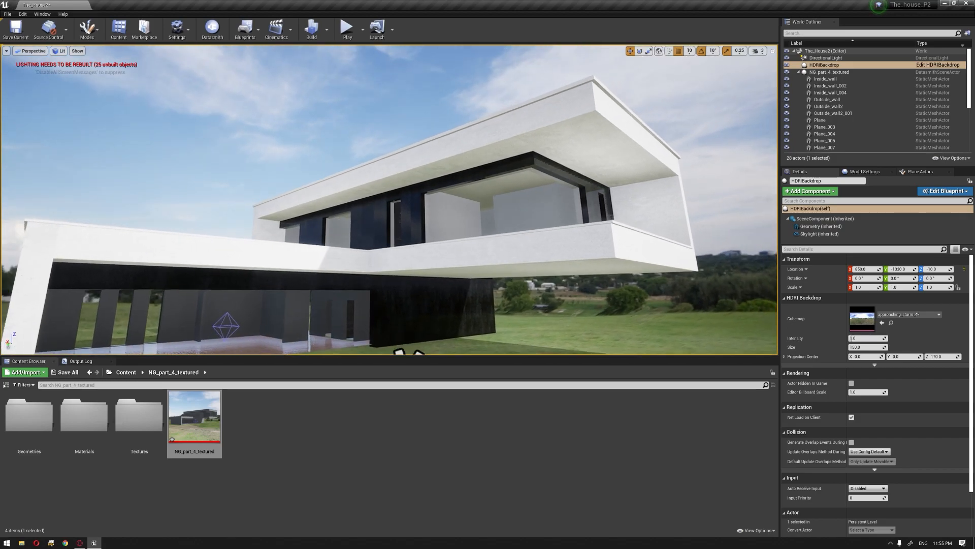
pyautogui.press('s')
pyautogui.press('d')
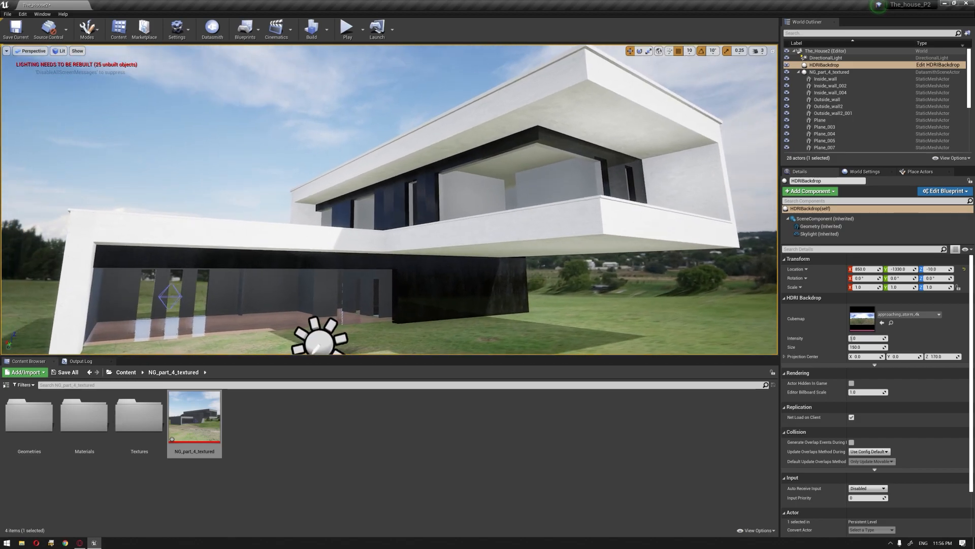